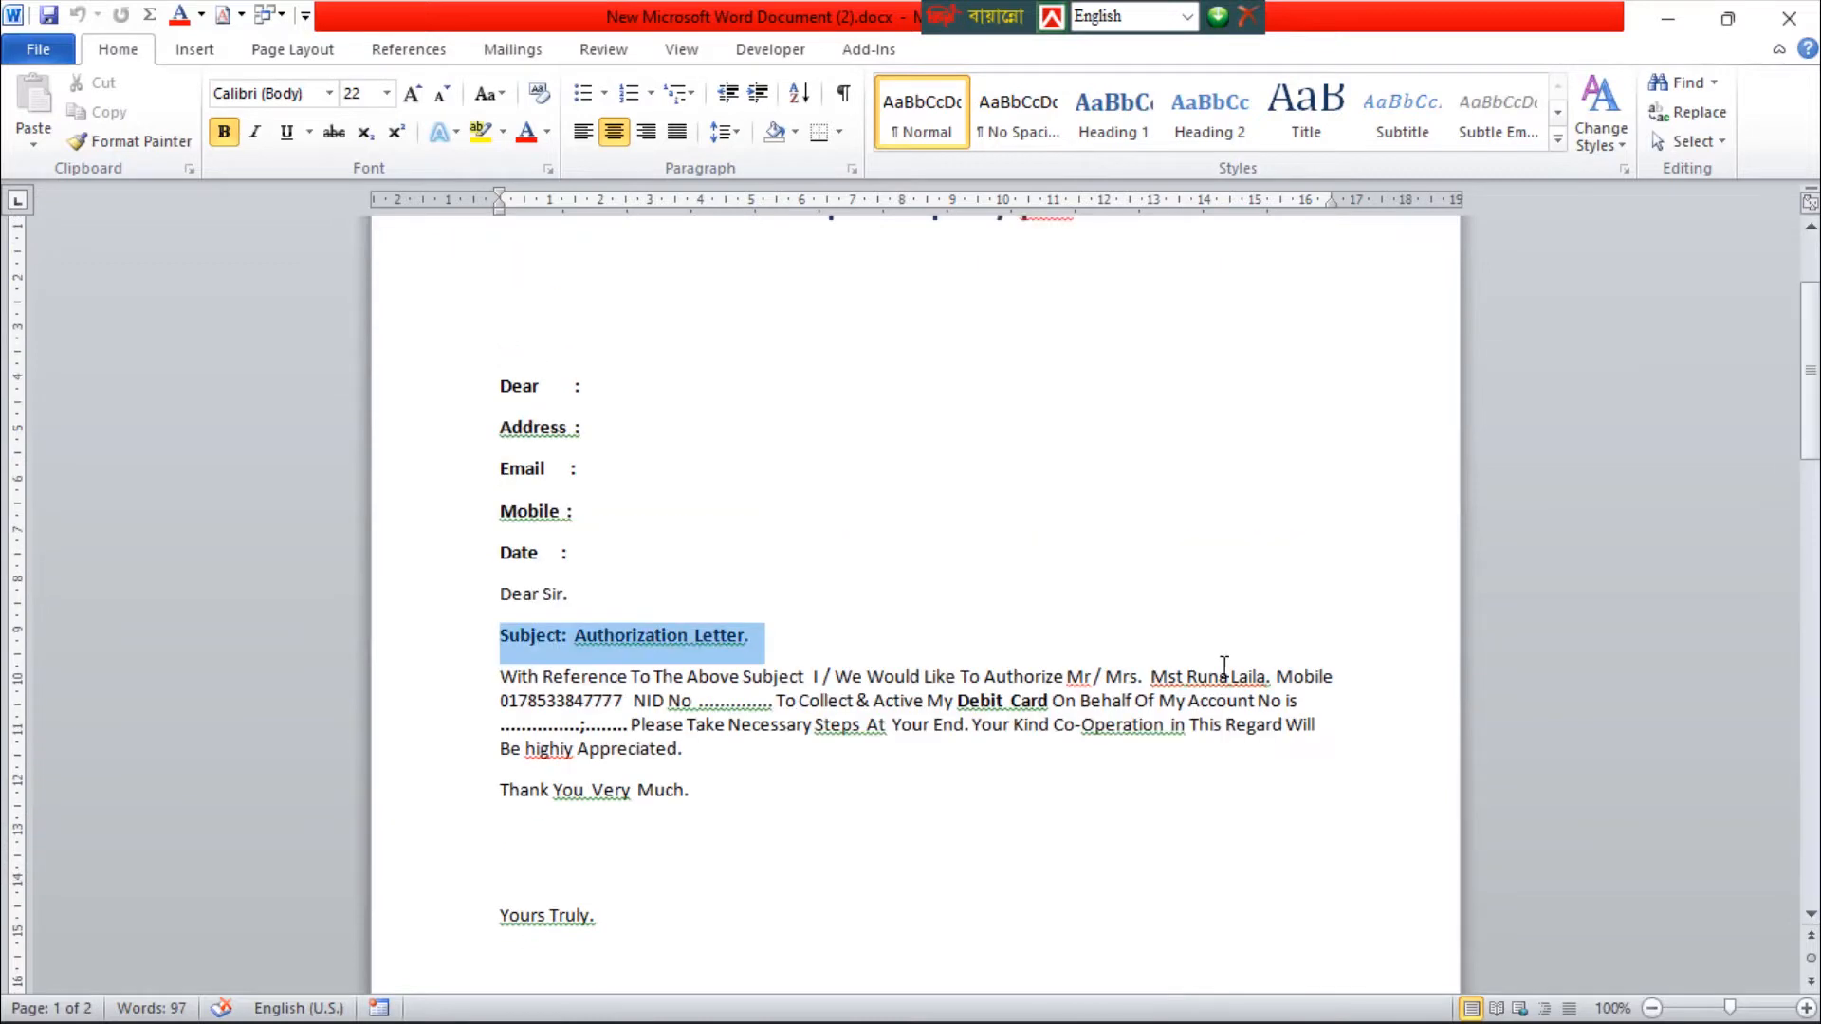
Look through the authorization letter, highlighting its body from the subject line to the closing thanks, and minimize the letter and cover picture windows
left_click(669, 522)
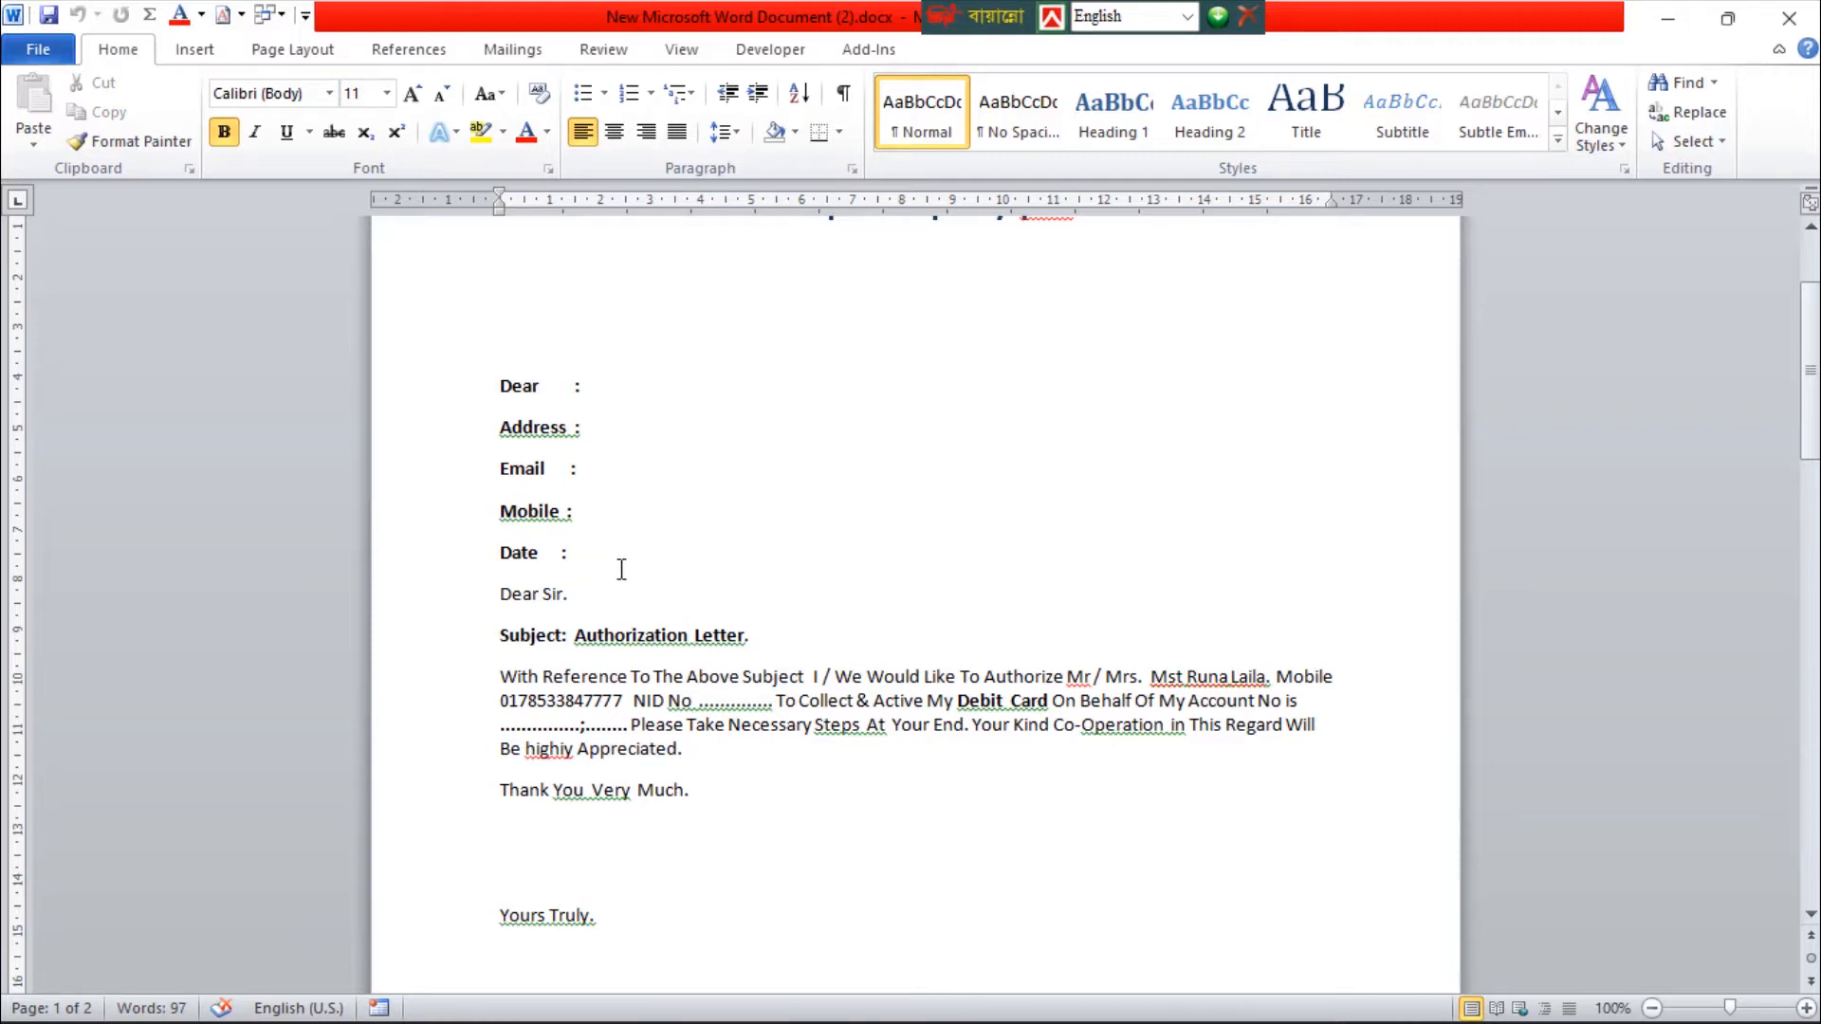
left_click_drag(498, 633, 1242, 886)
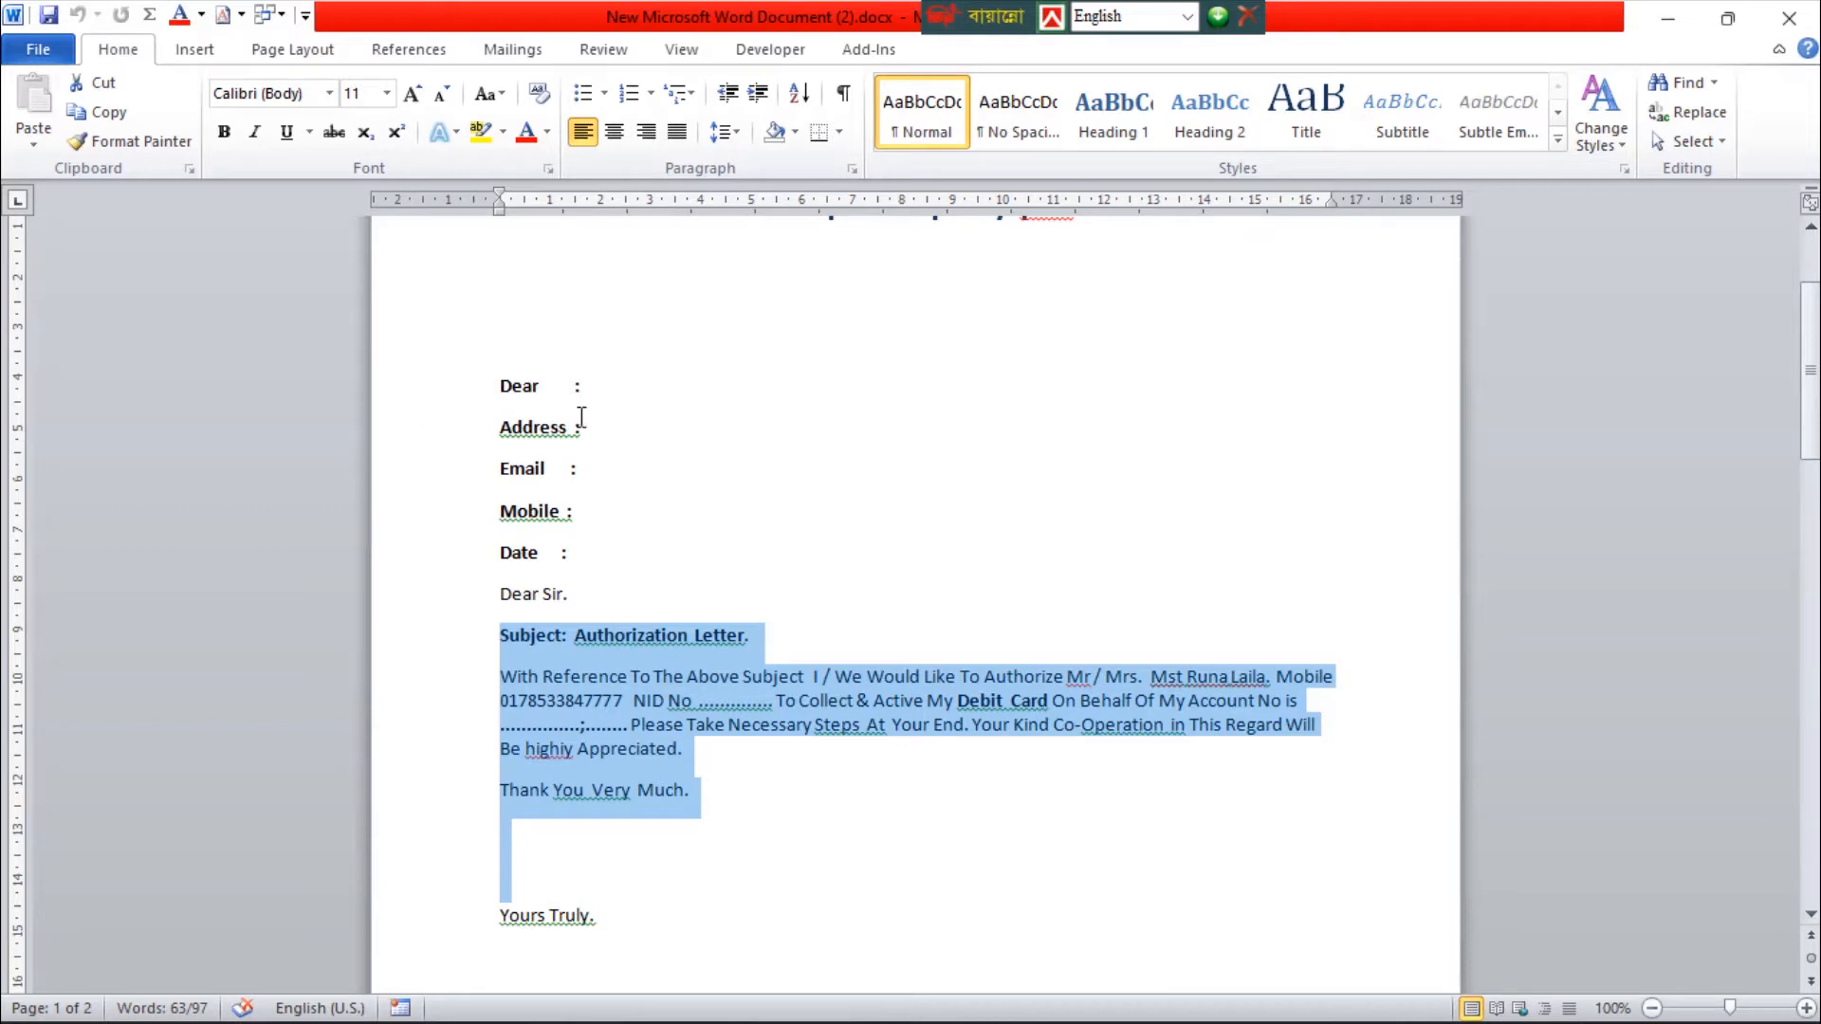
scroll(834, 616, "down", 15)
scroll(839, 698, "up", 15)
left_click(1669, 19)
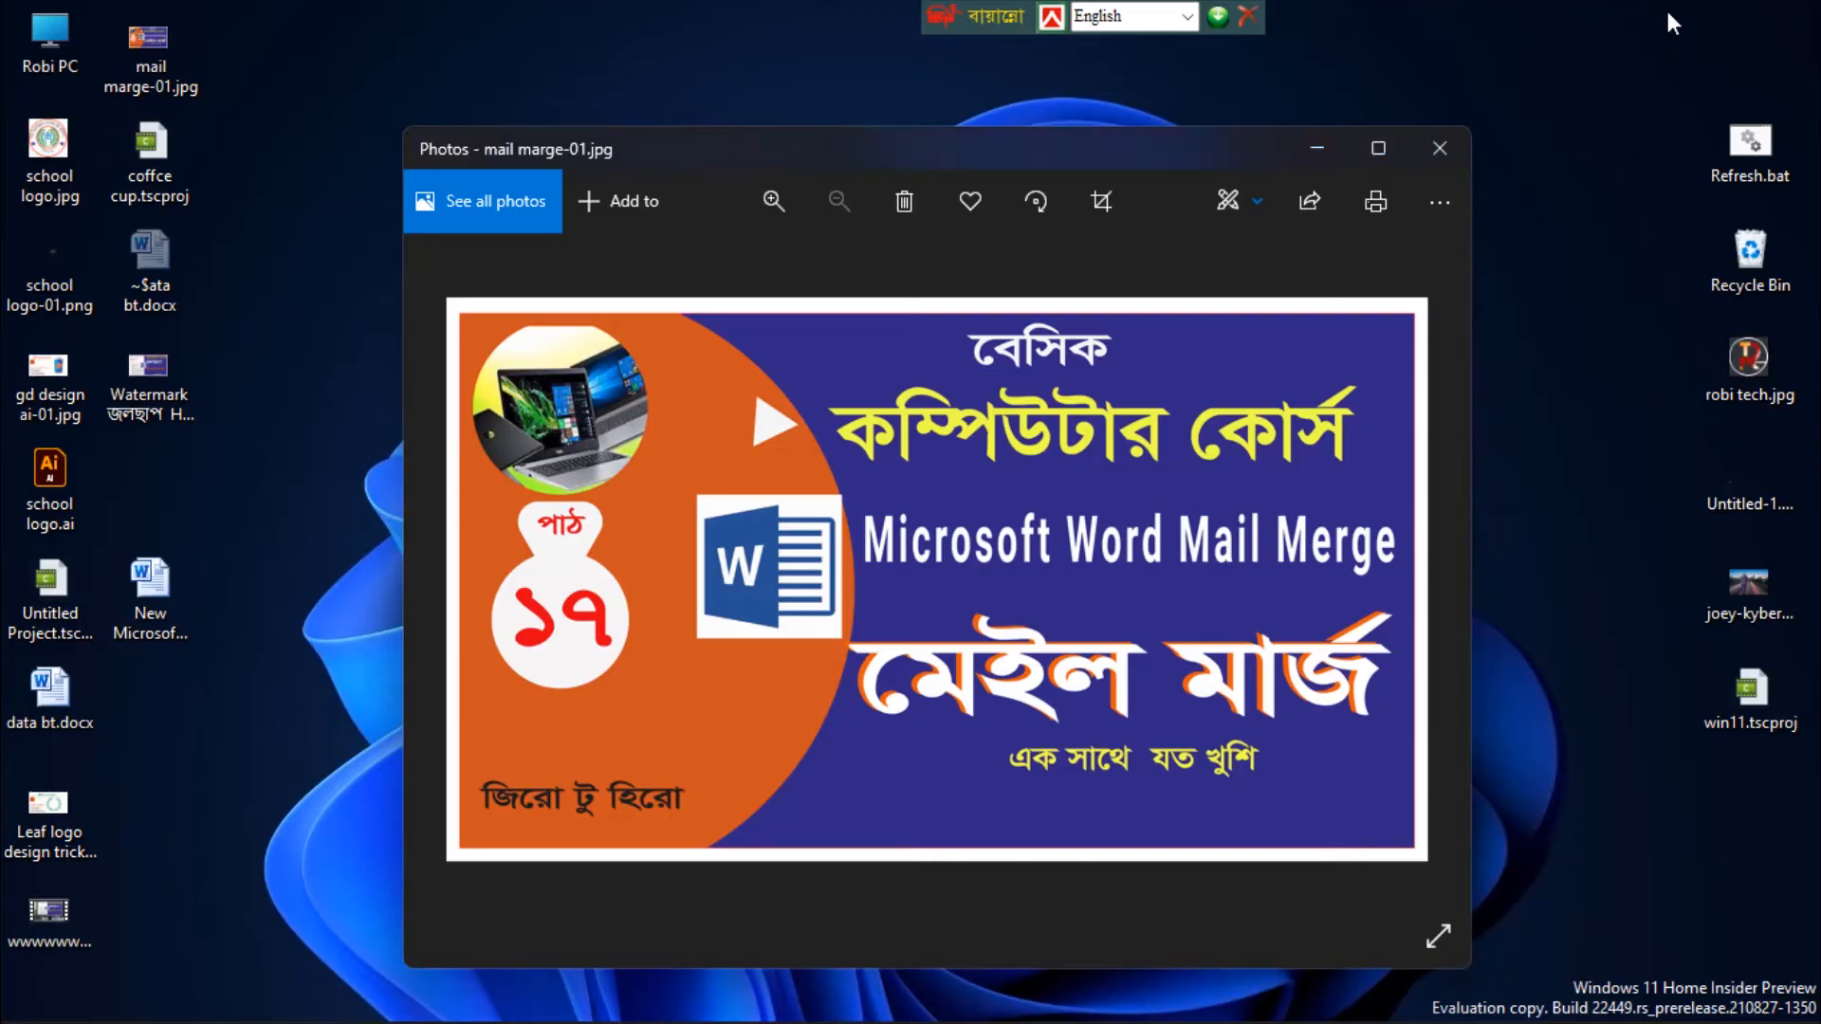
left_click(1335, 152)
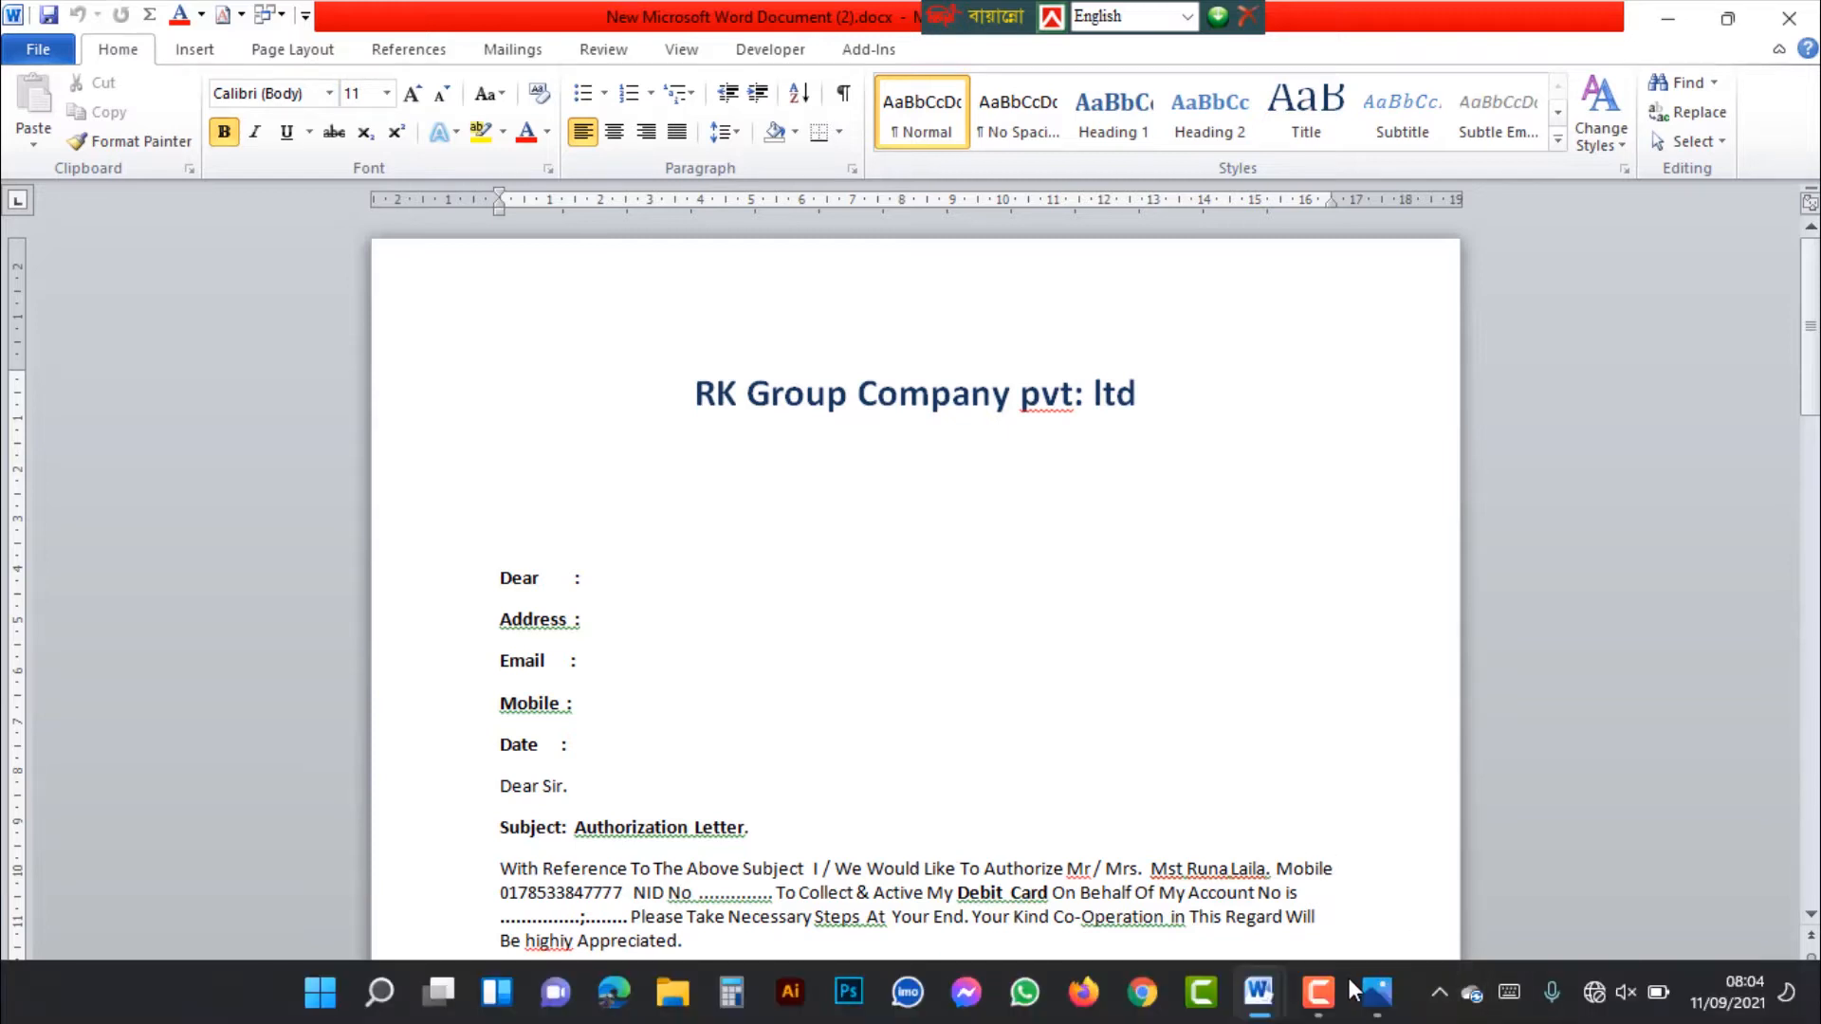
Open the data bt.docx window and examine the recipient table, then minimize it to return to the letter
mouse_move(1257, 995)
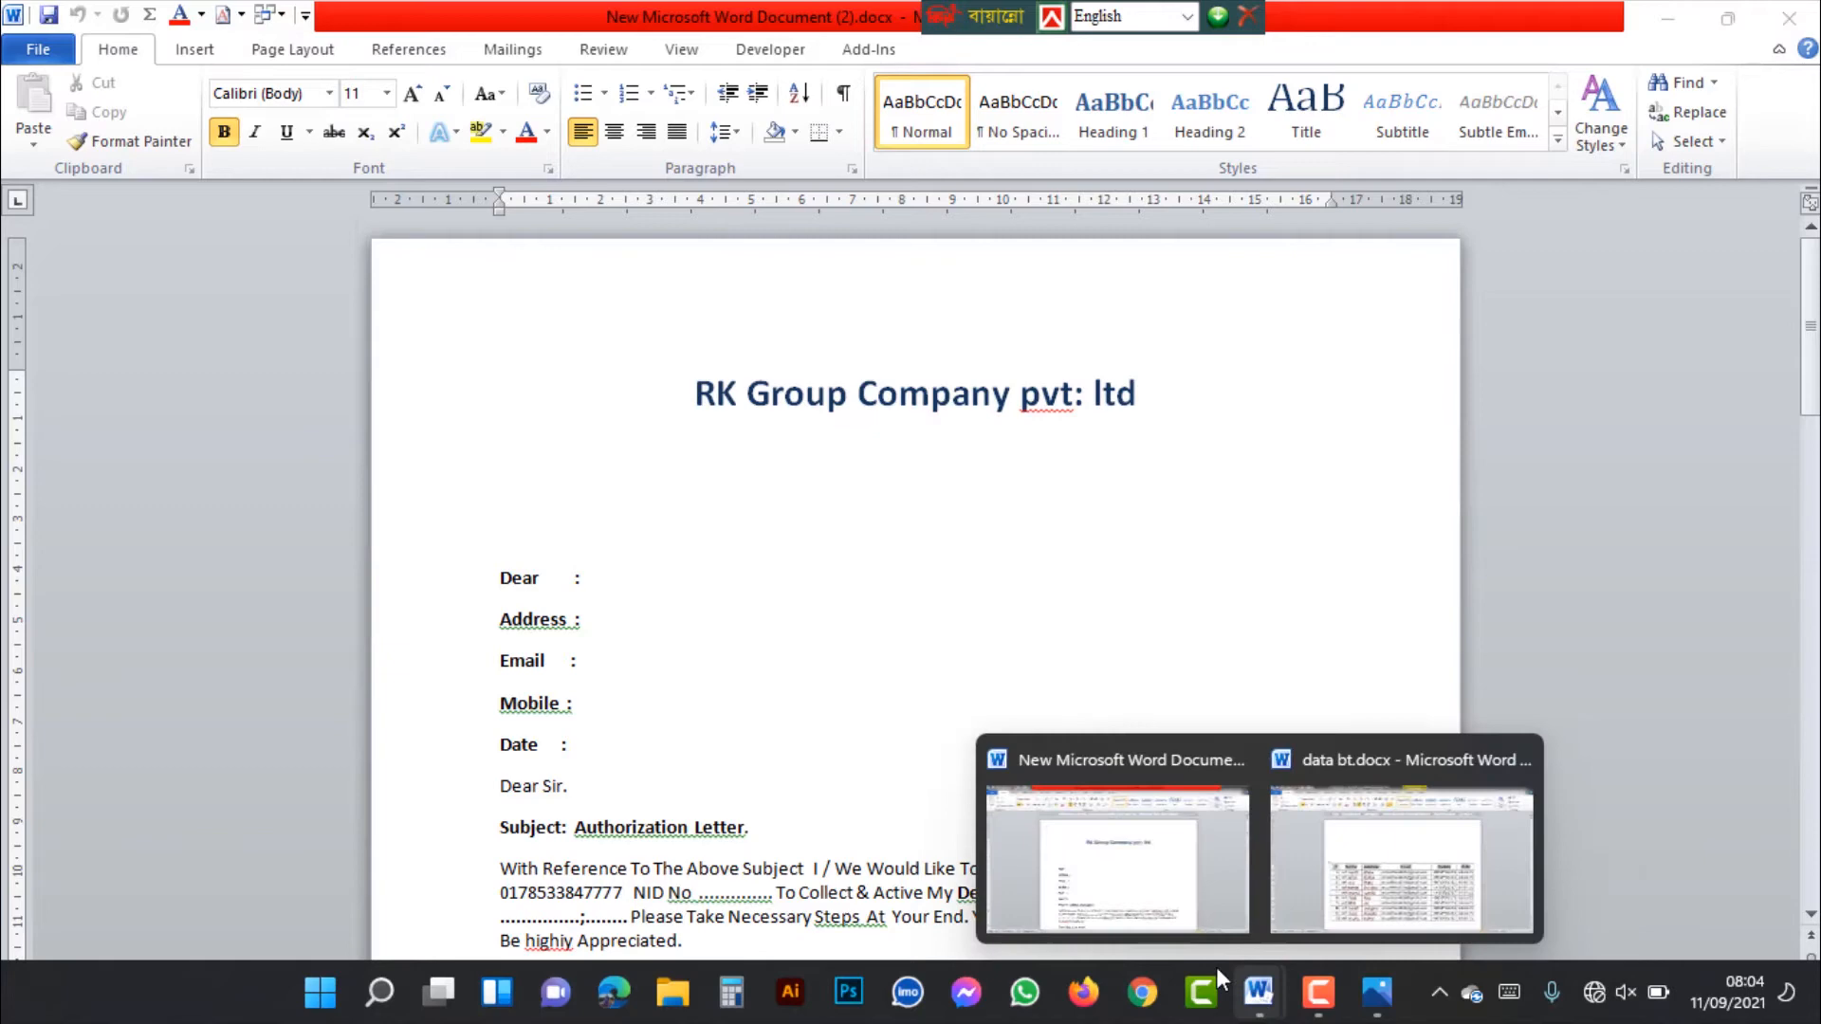
left_click(1408, 906)
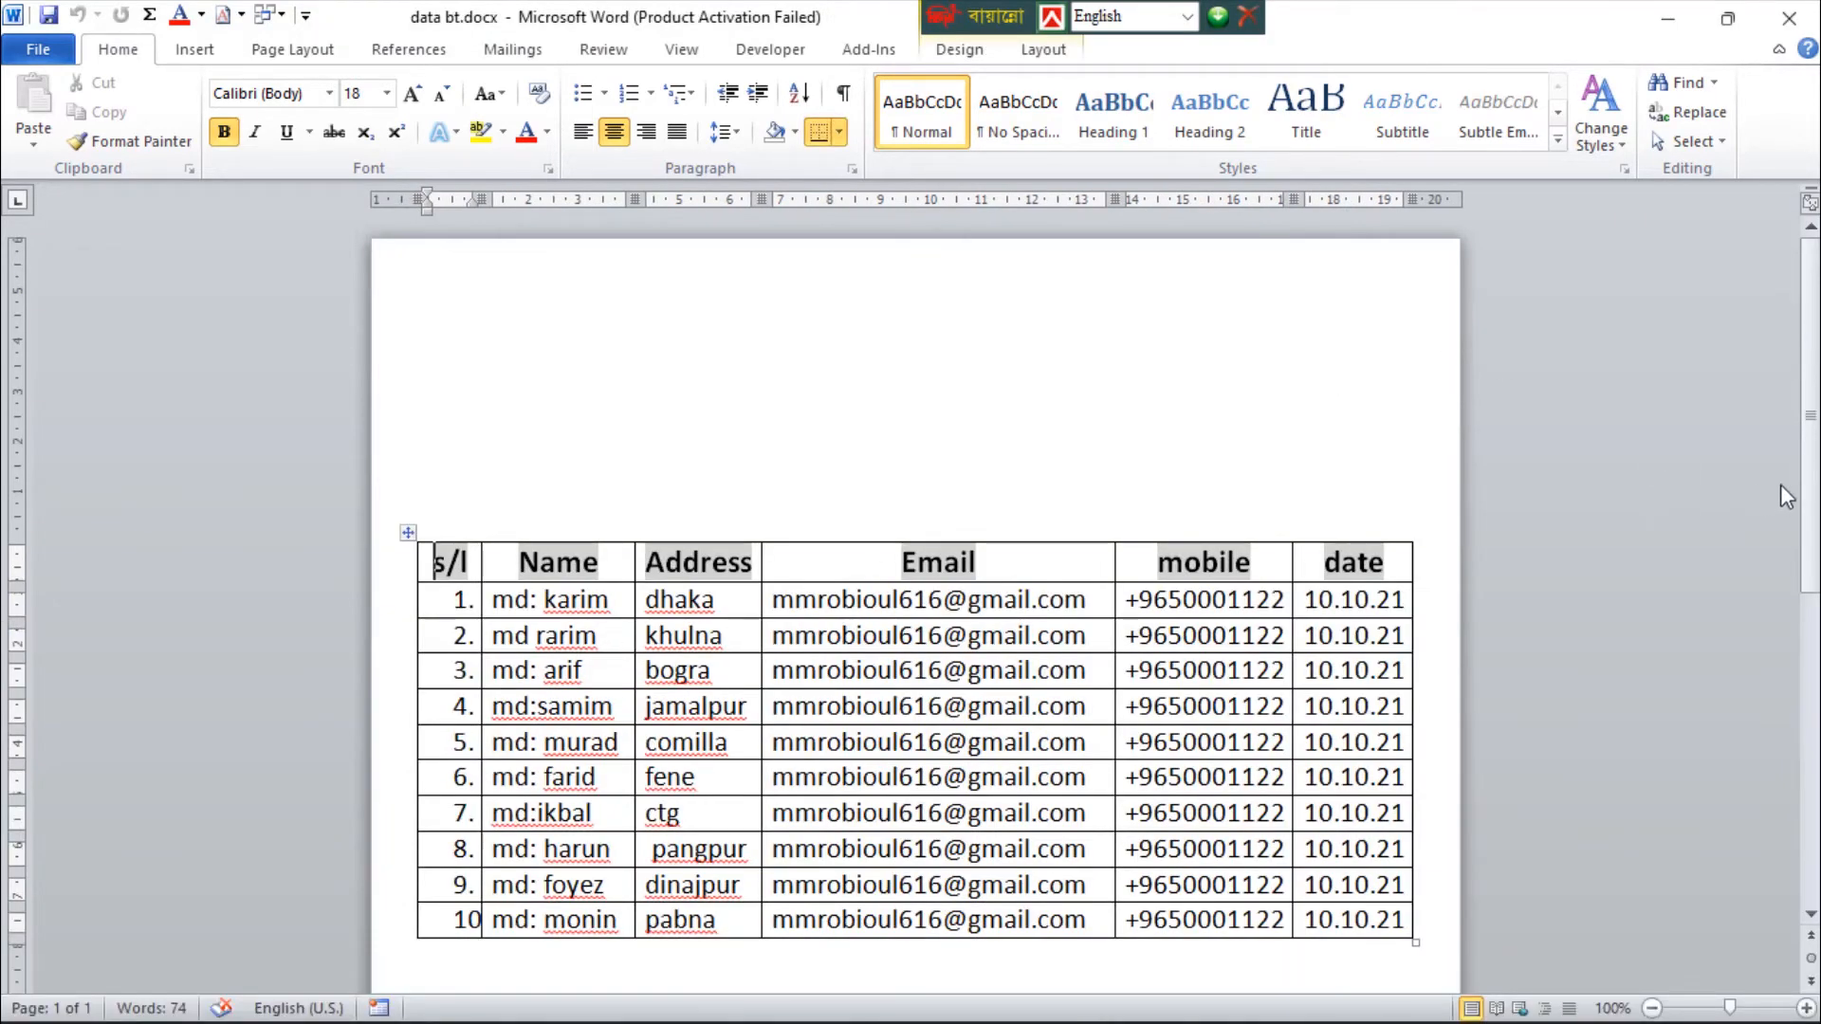
left_click_drag(1809, 512, 1812, 549)
key("ctrl+Home")
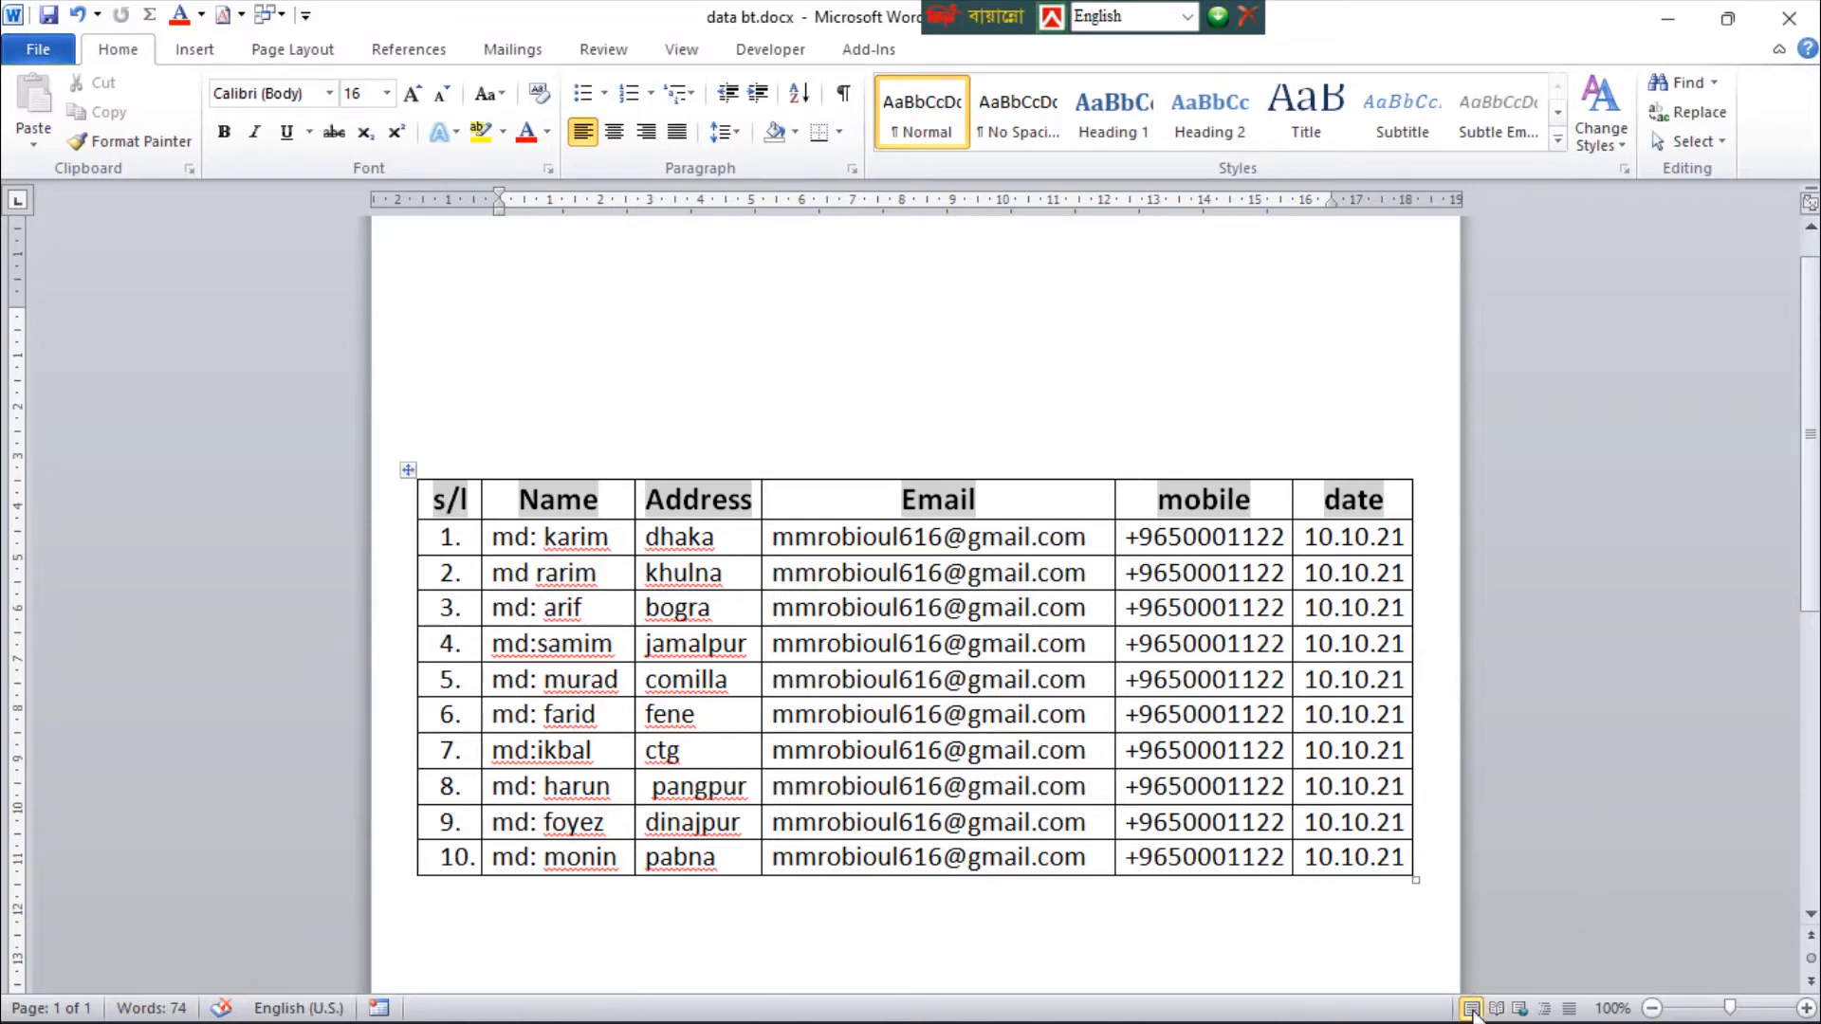
left_click(1676, 24)
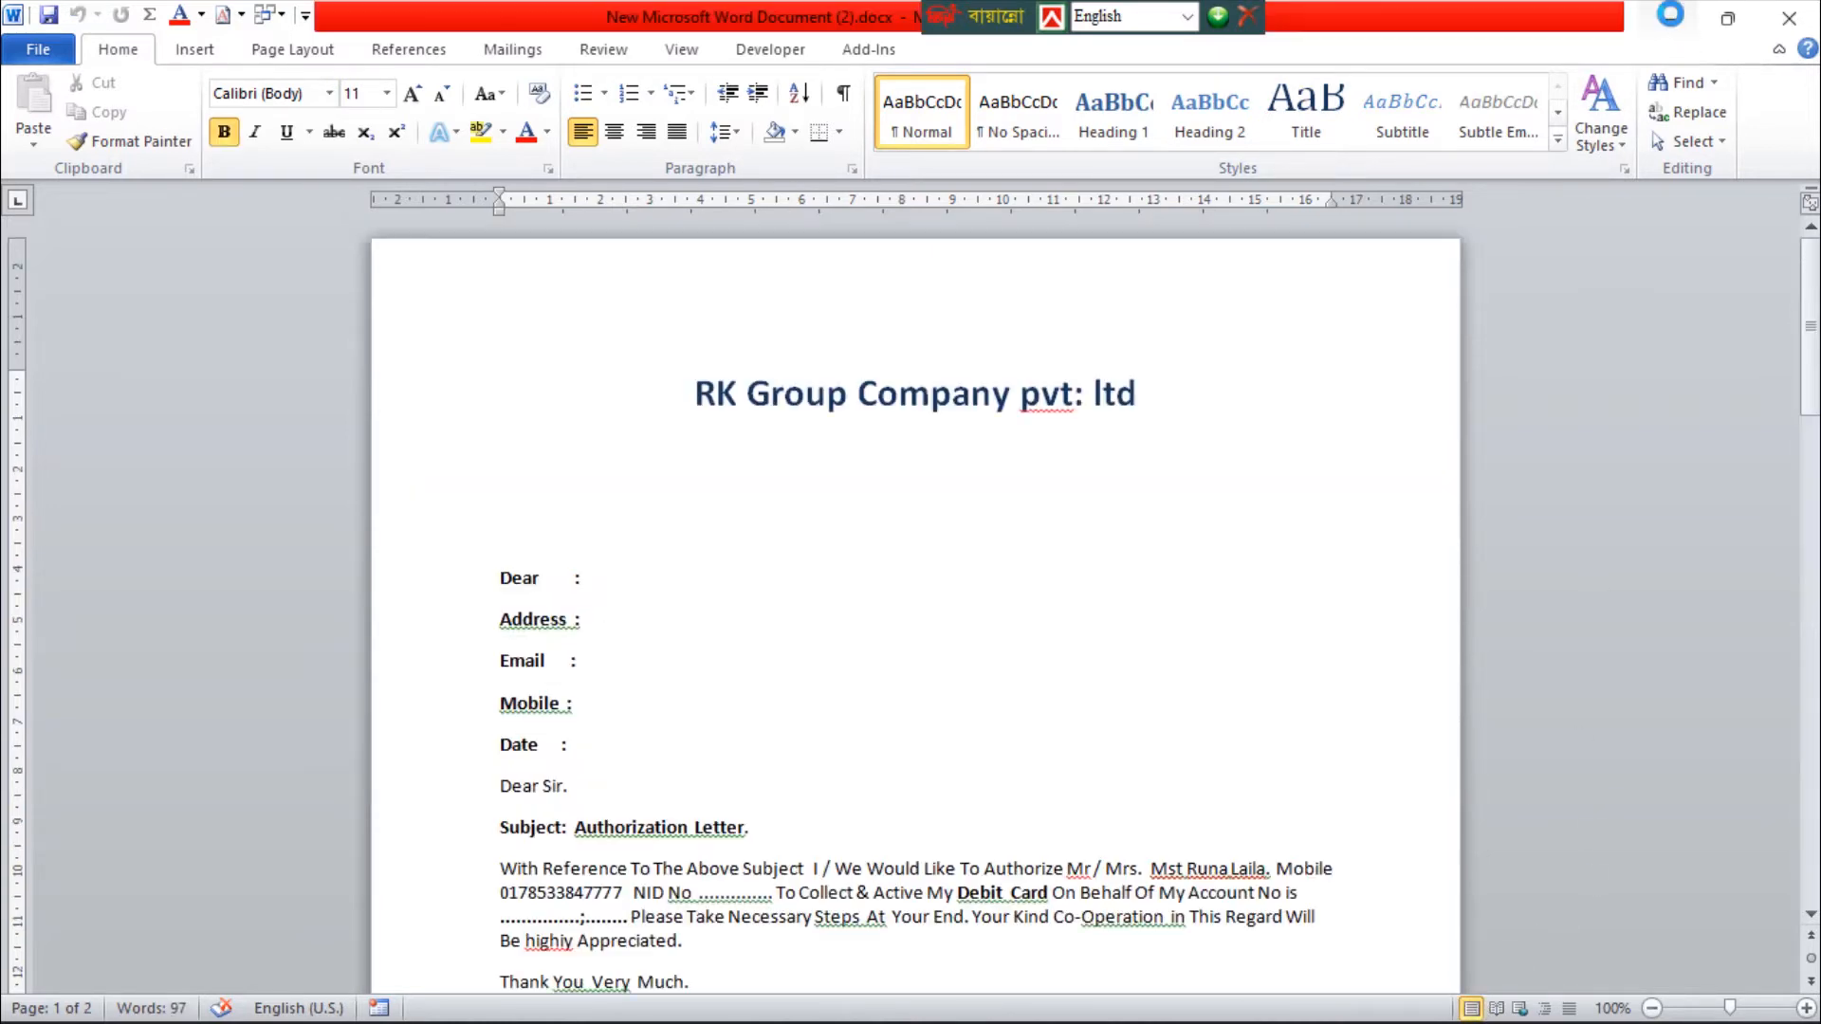
Compare the letter's blank Dear, Address, Email, Mobile and Date lines with the recipient table in data bt.docx
scroll(721, 777, "down", 15)
scroll(695, 763, "up", 13)
mouse_move(1163, 1020)
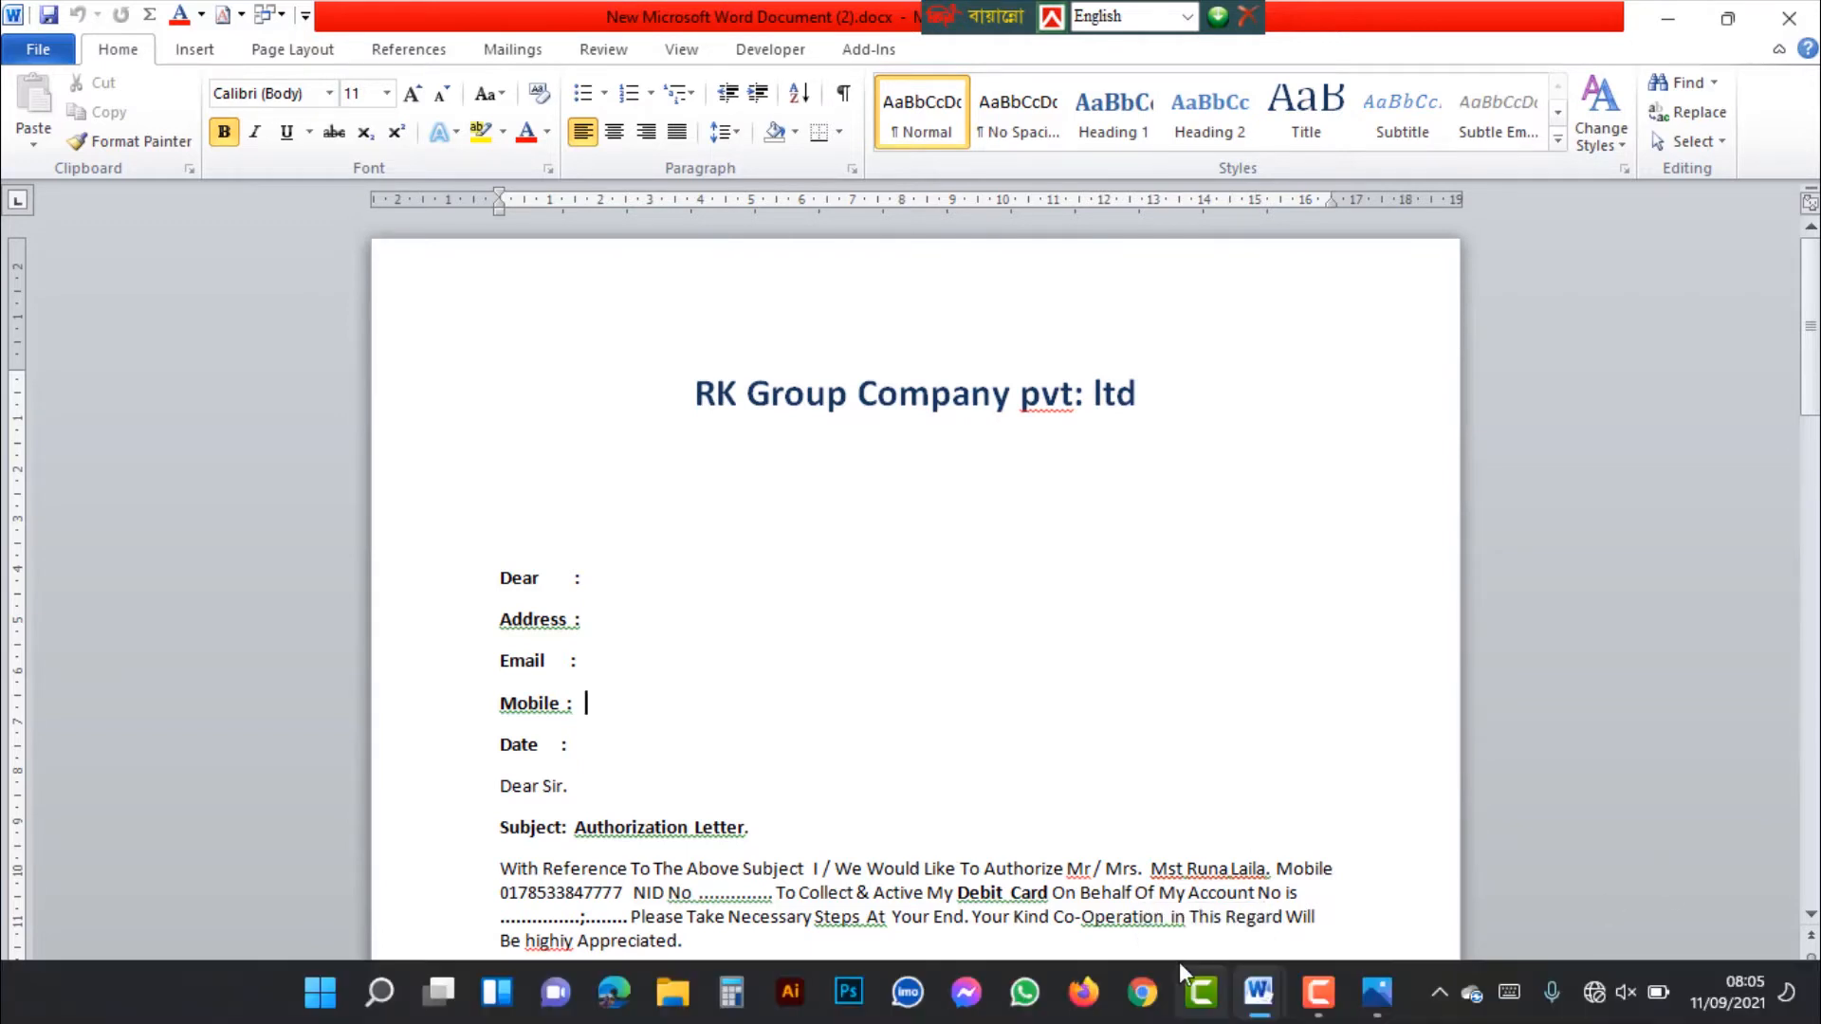
left_click(1258, 992)
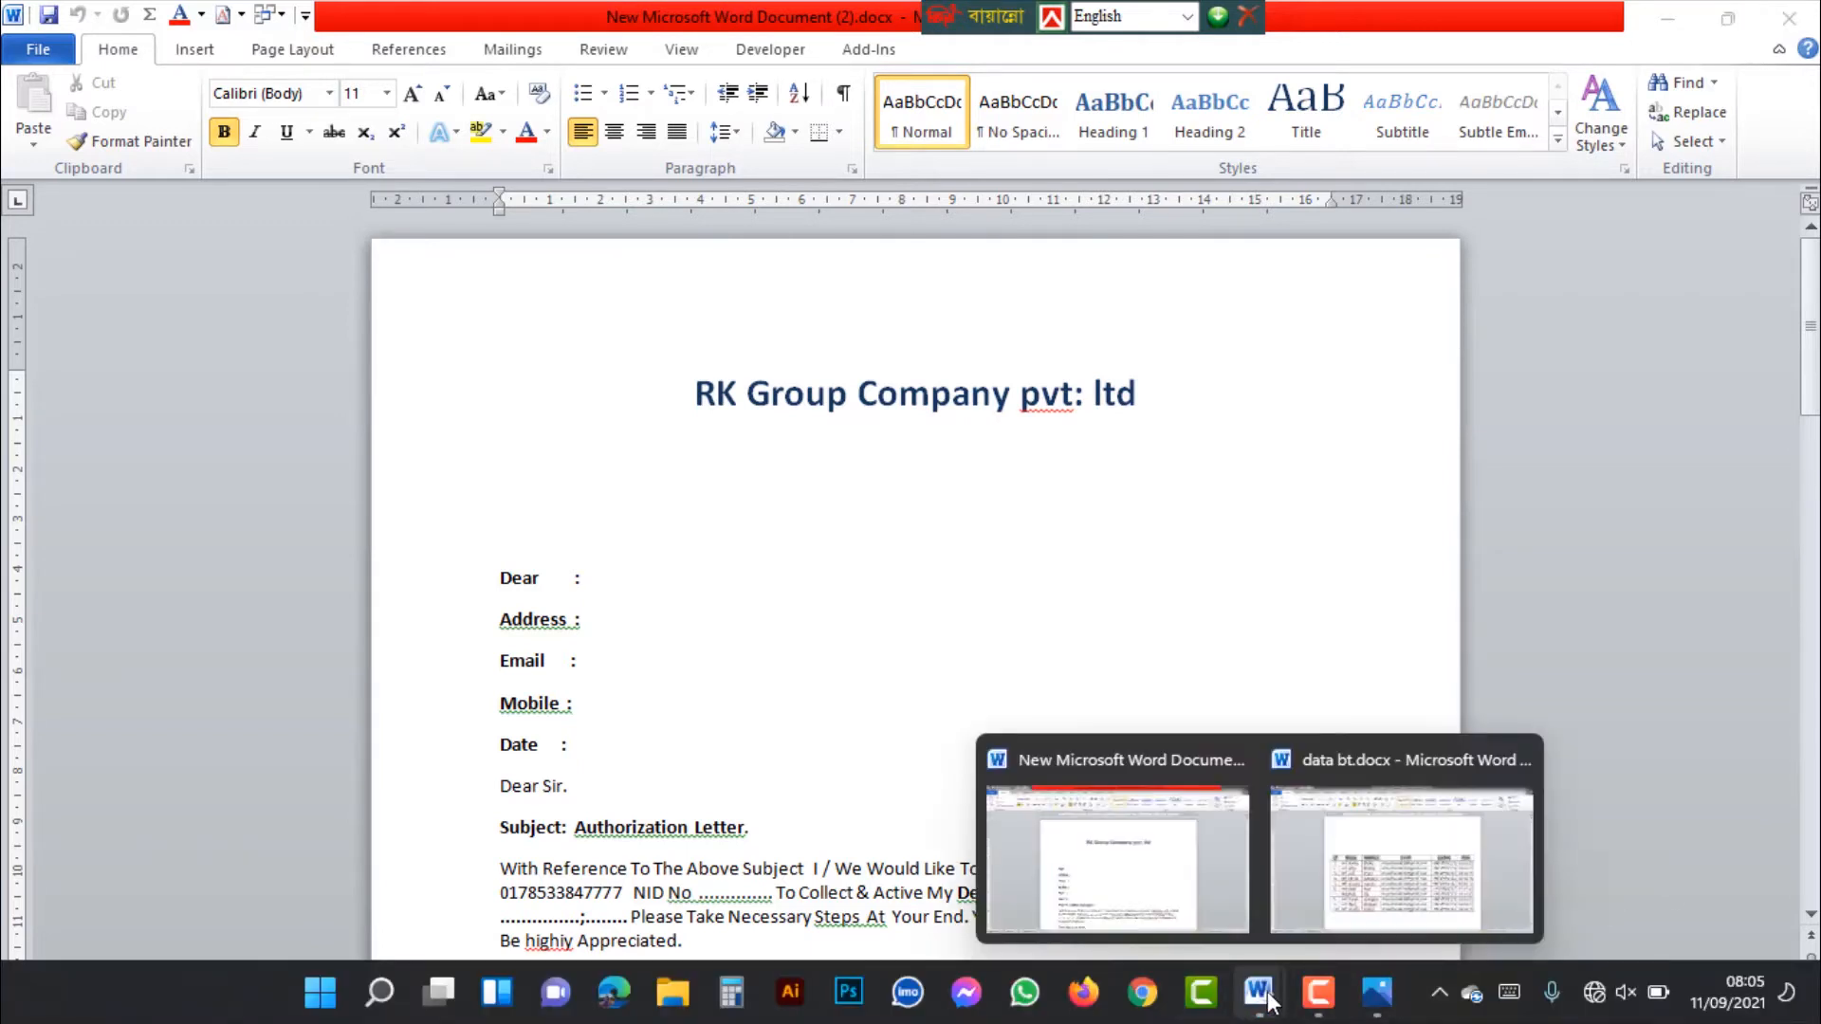
left_click(1358, 869)
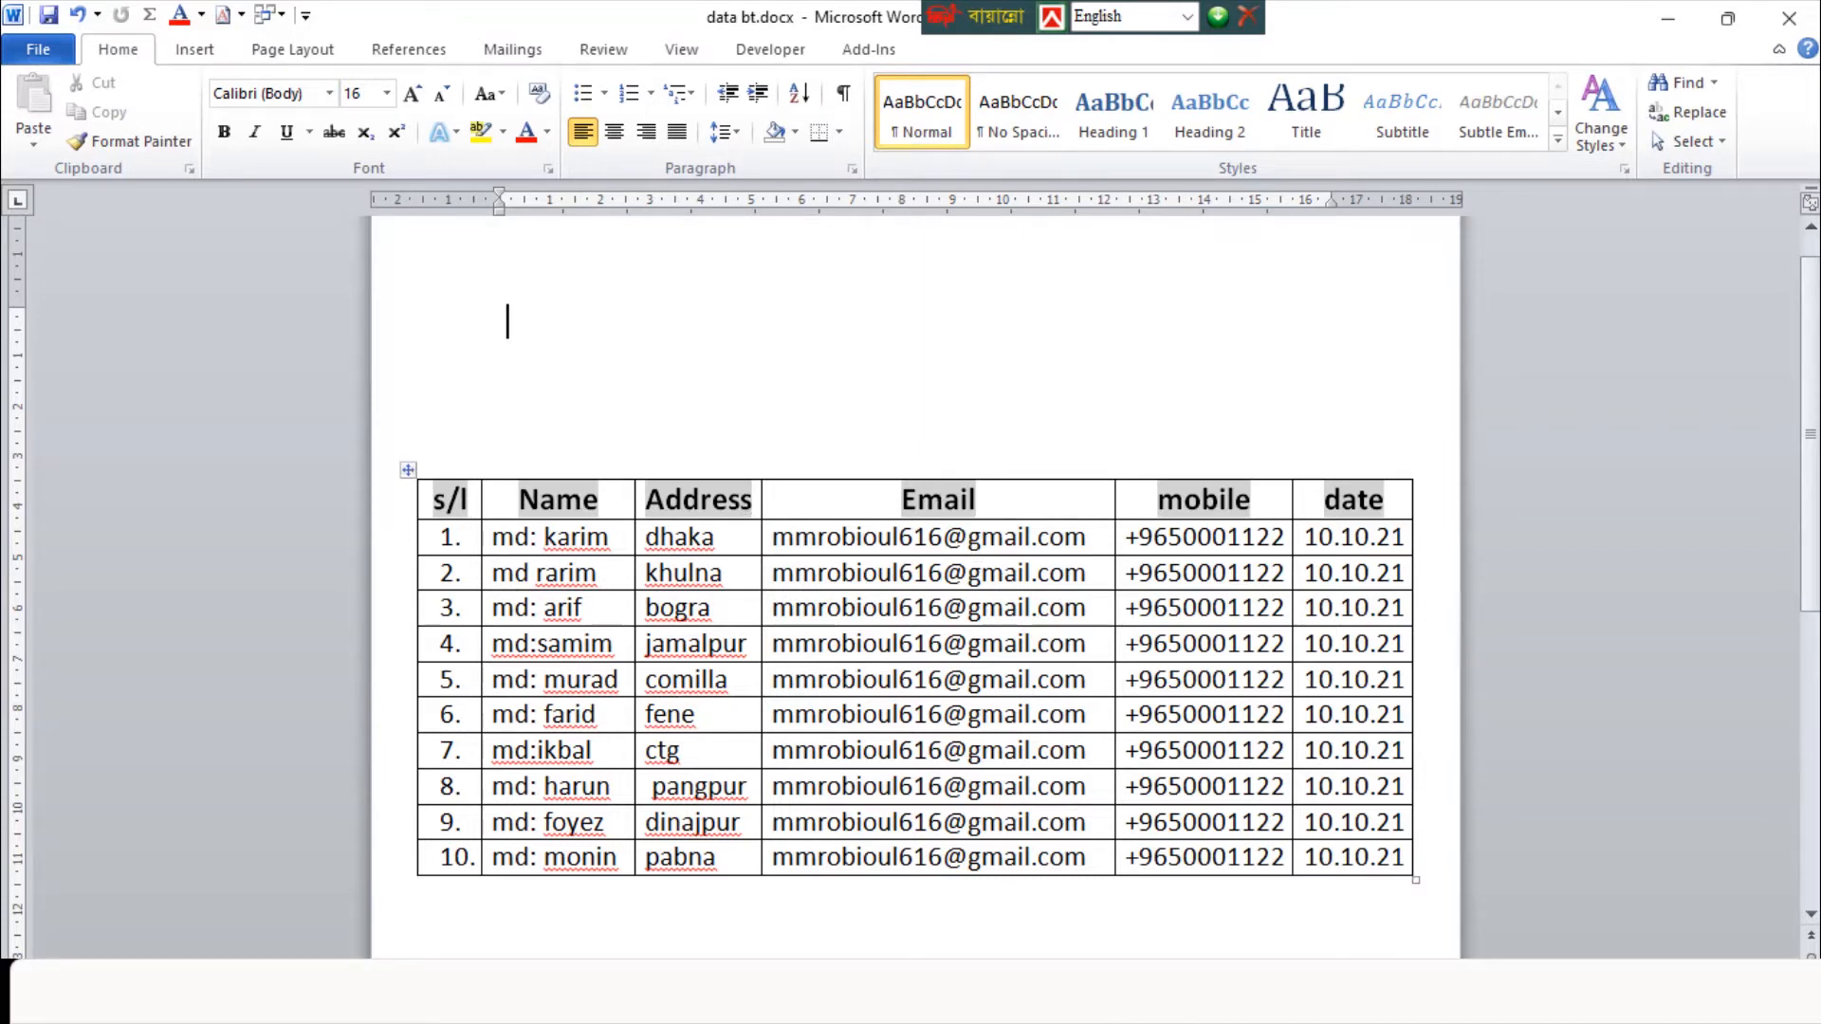
mouse_move(1259, 994)
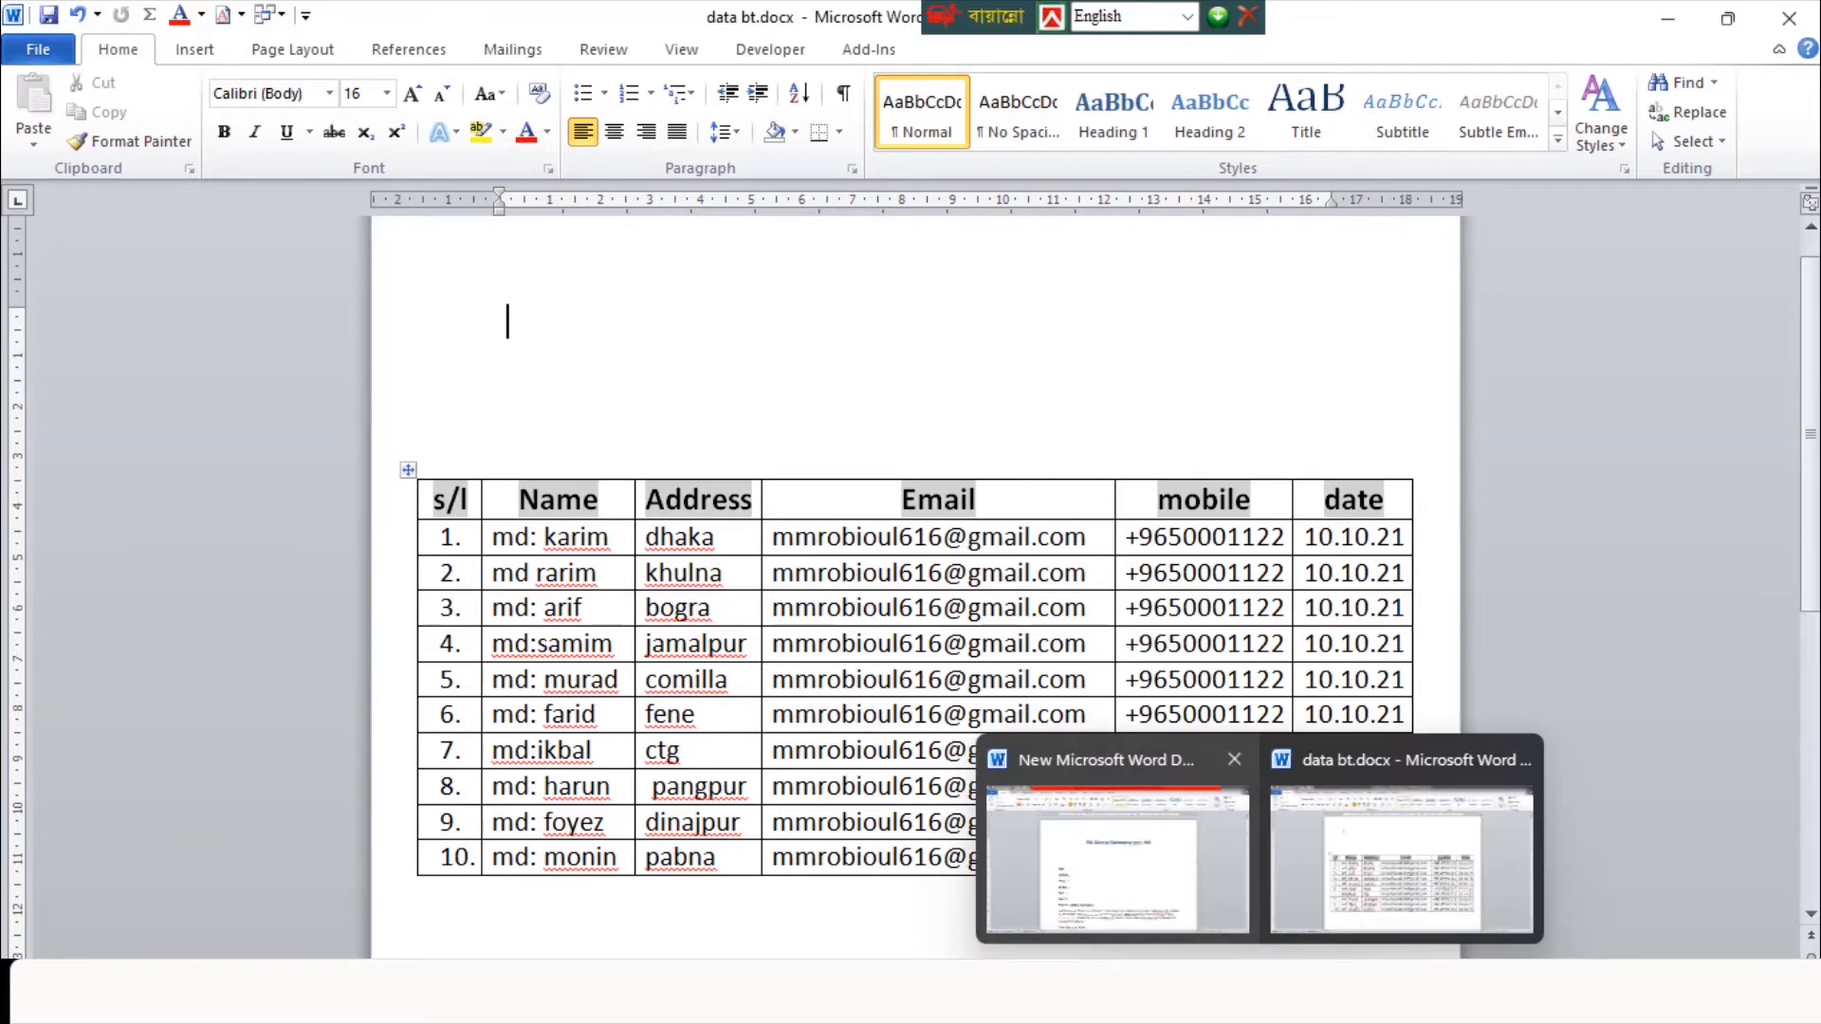
left_click(1066, 867)
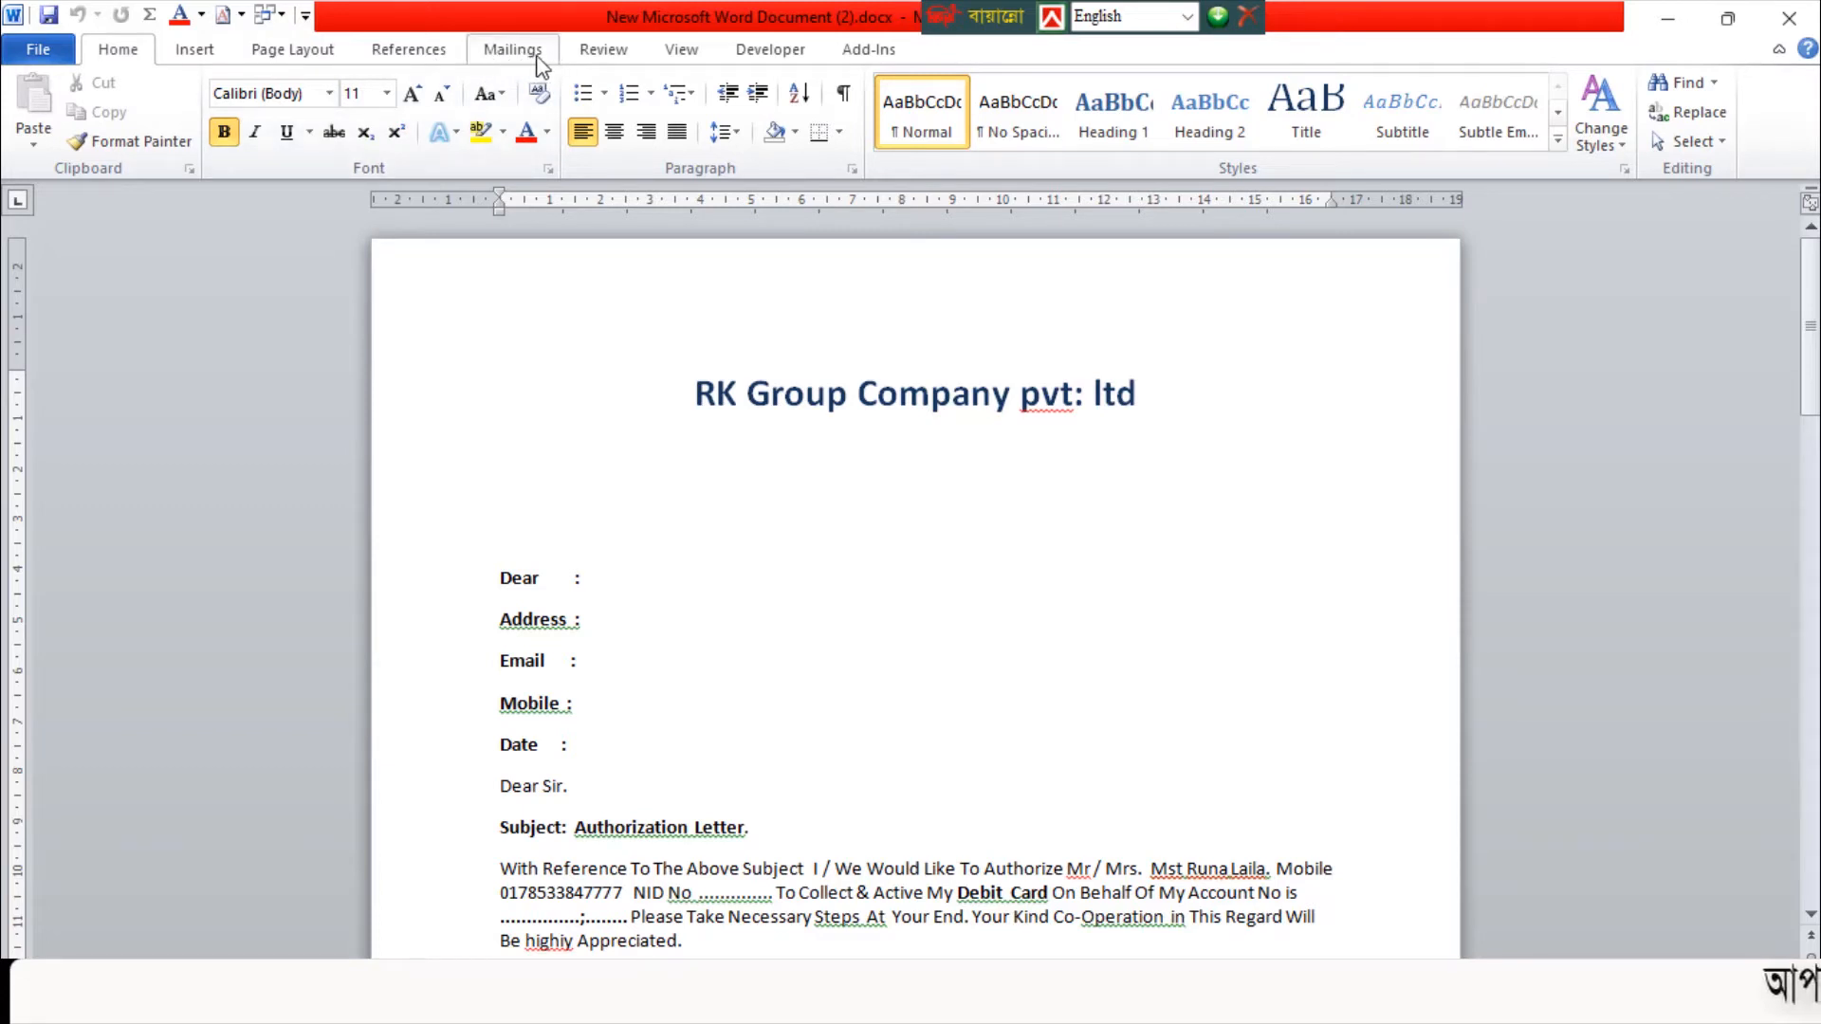
Start a mail merge of the Letters type in the authorization letter
left_click(513, 52)
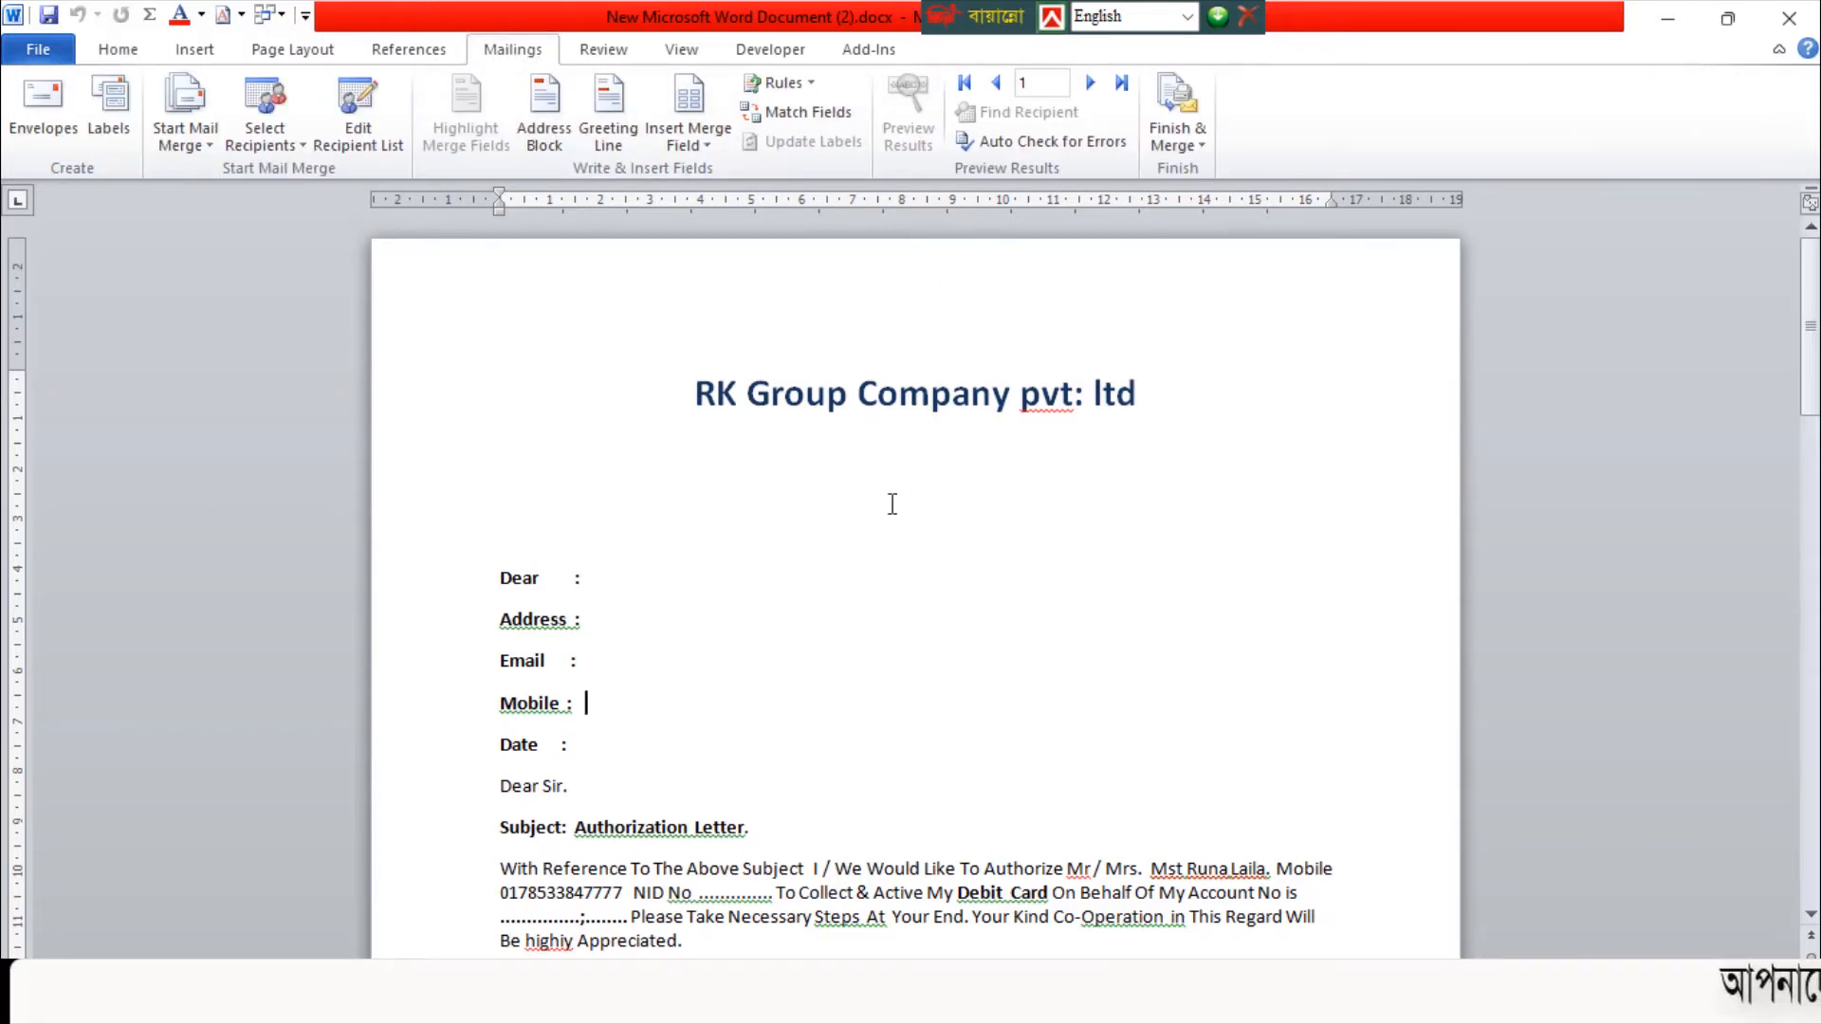
left_click(206, 141)
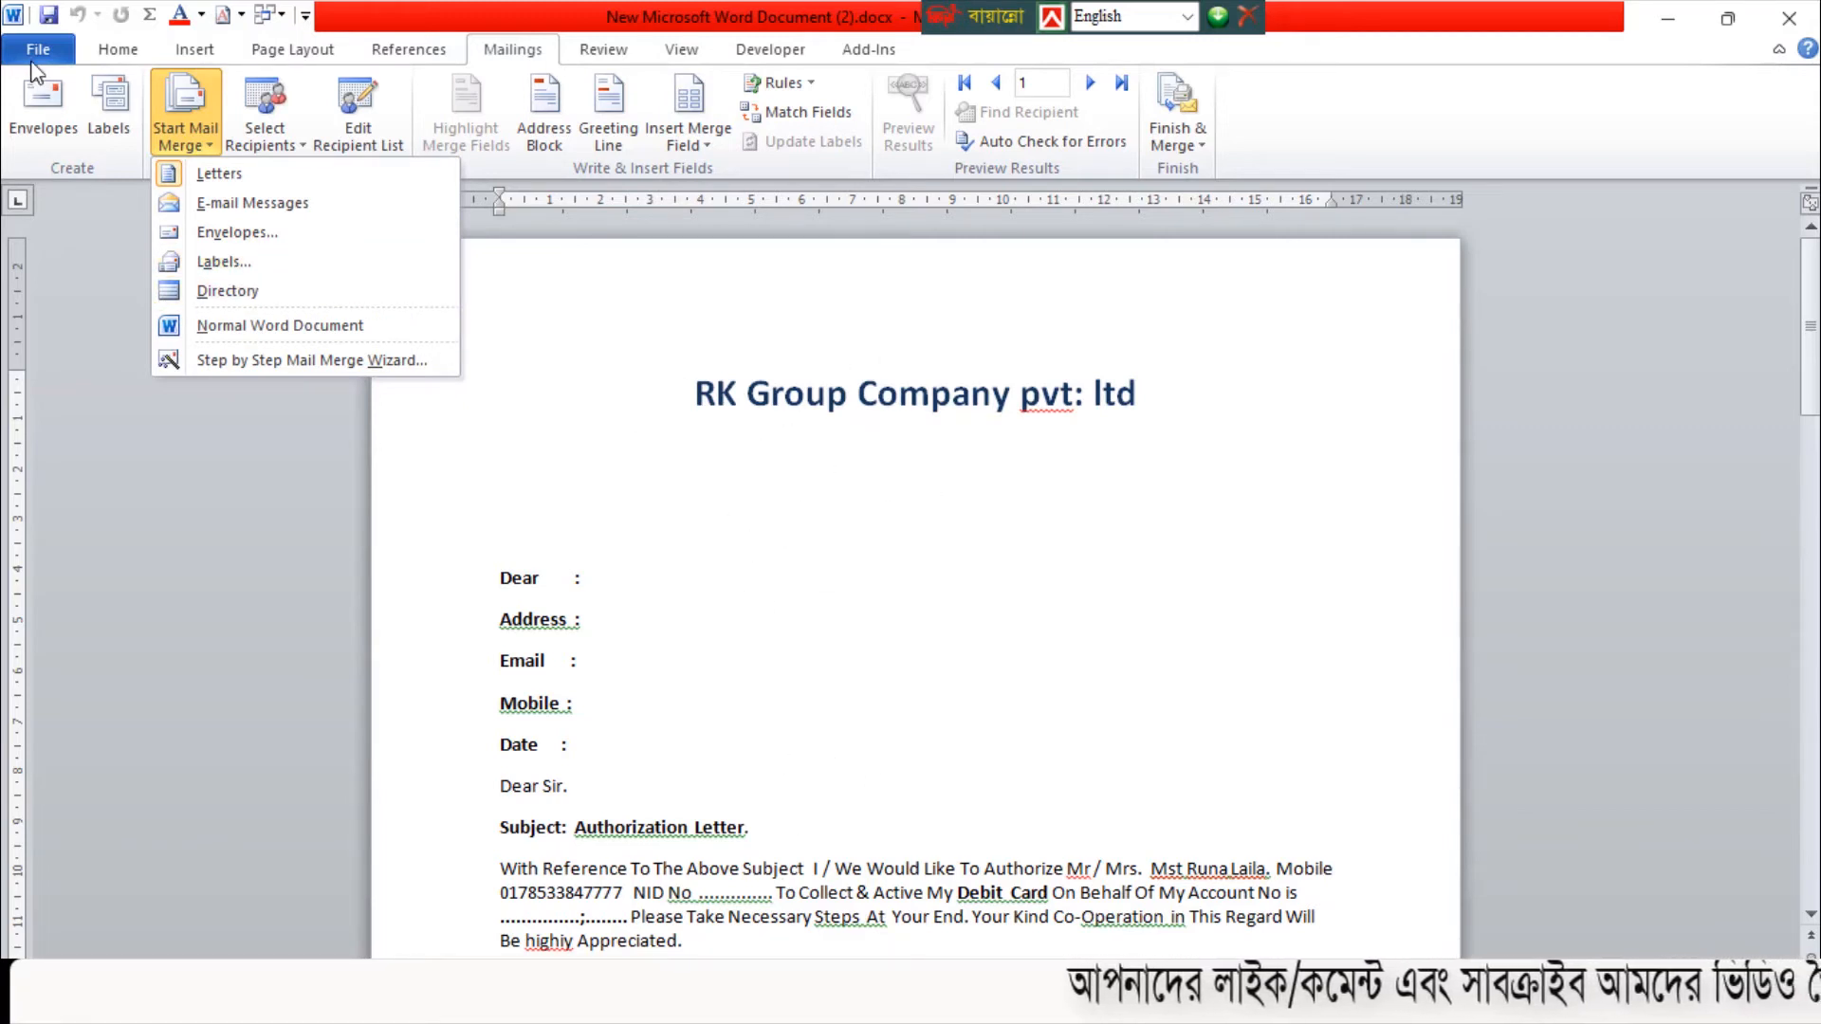
left_click(220, 174)
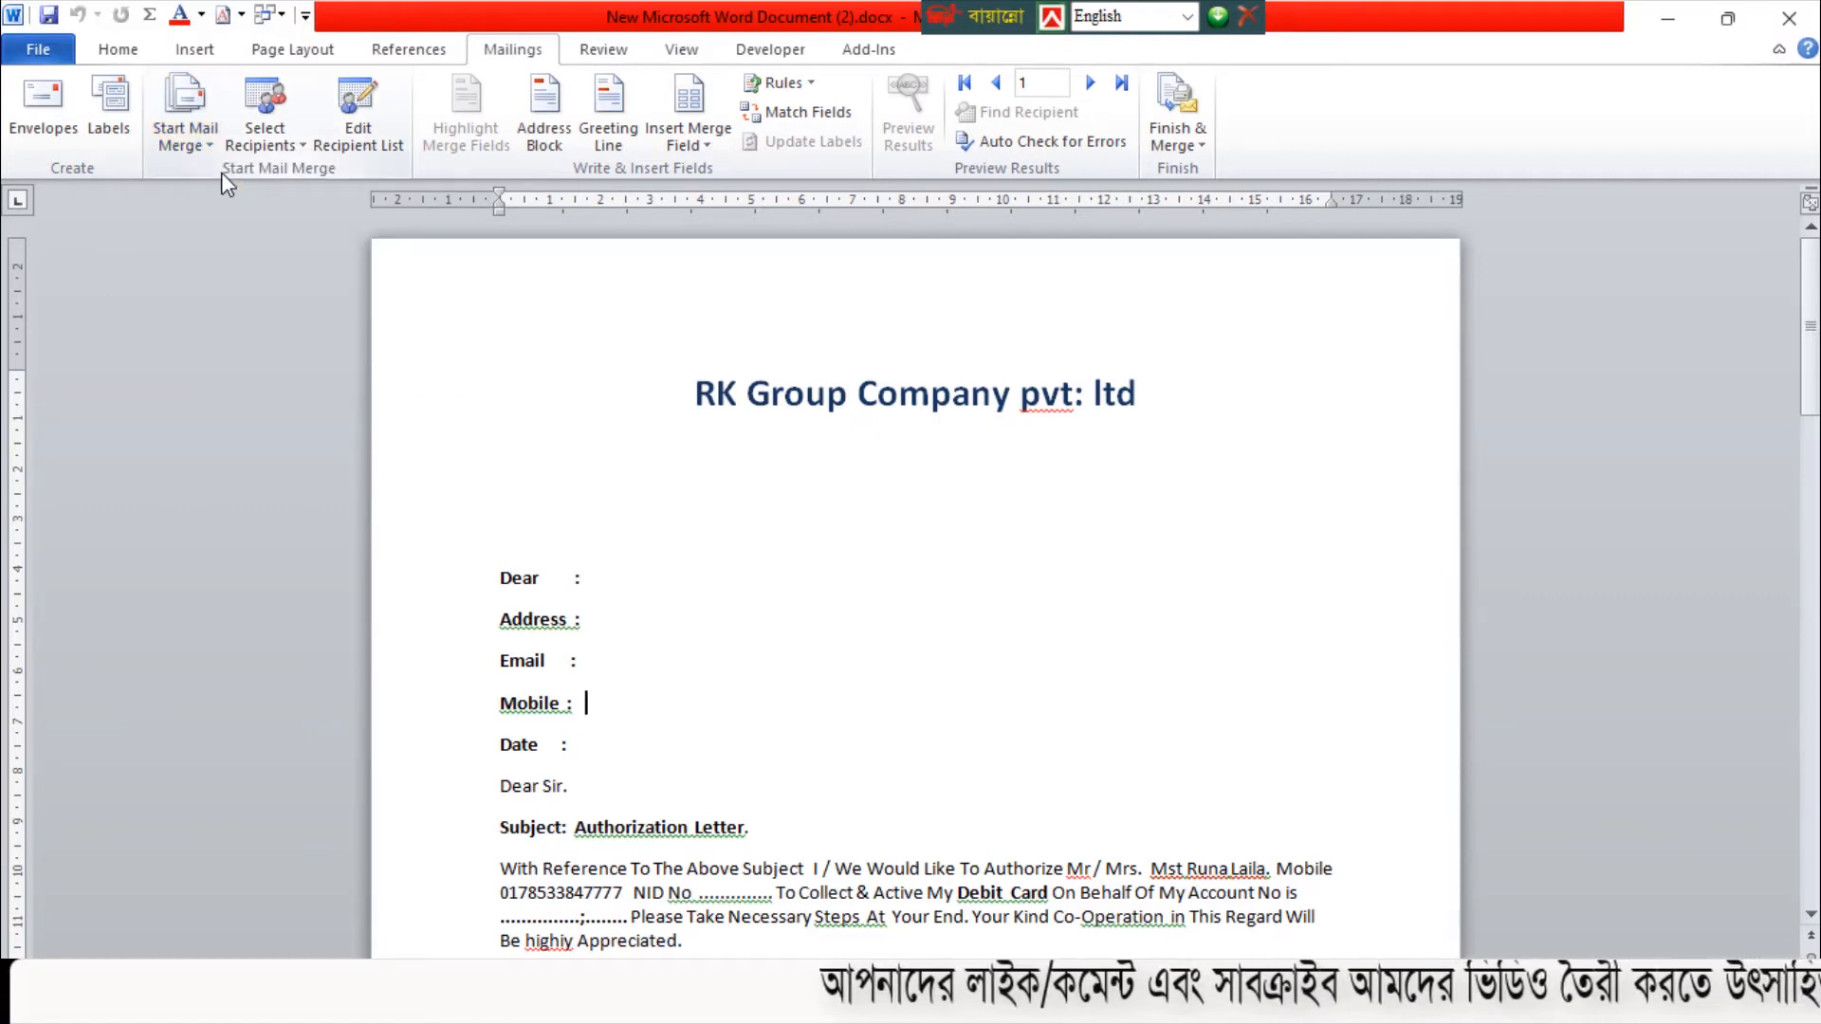
View the recipient source choices and check the existing table in data bt.docx before returning to the letter
left_click(306, 152)
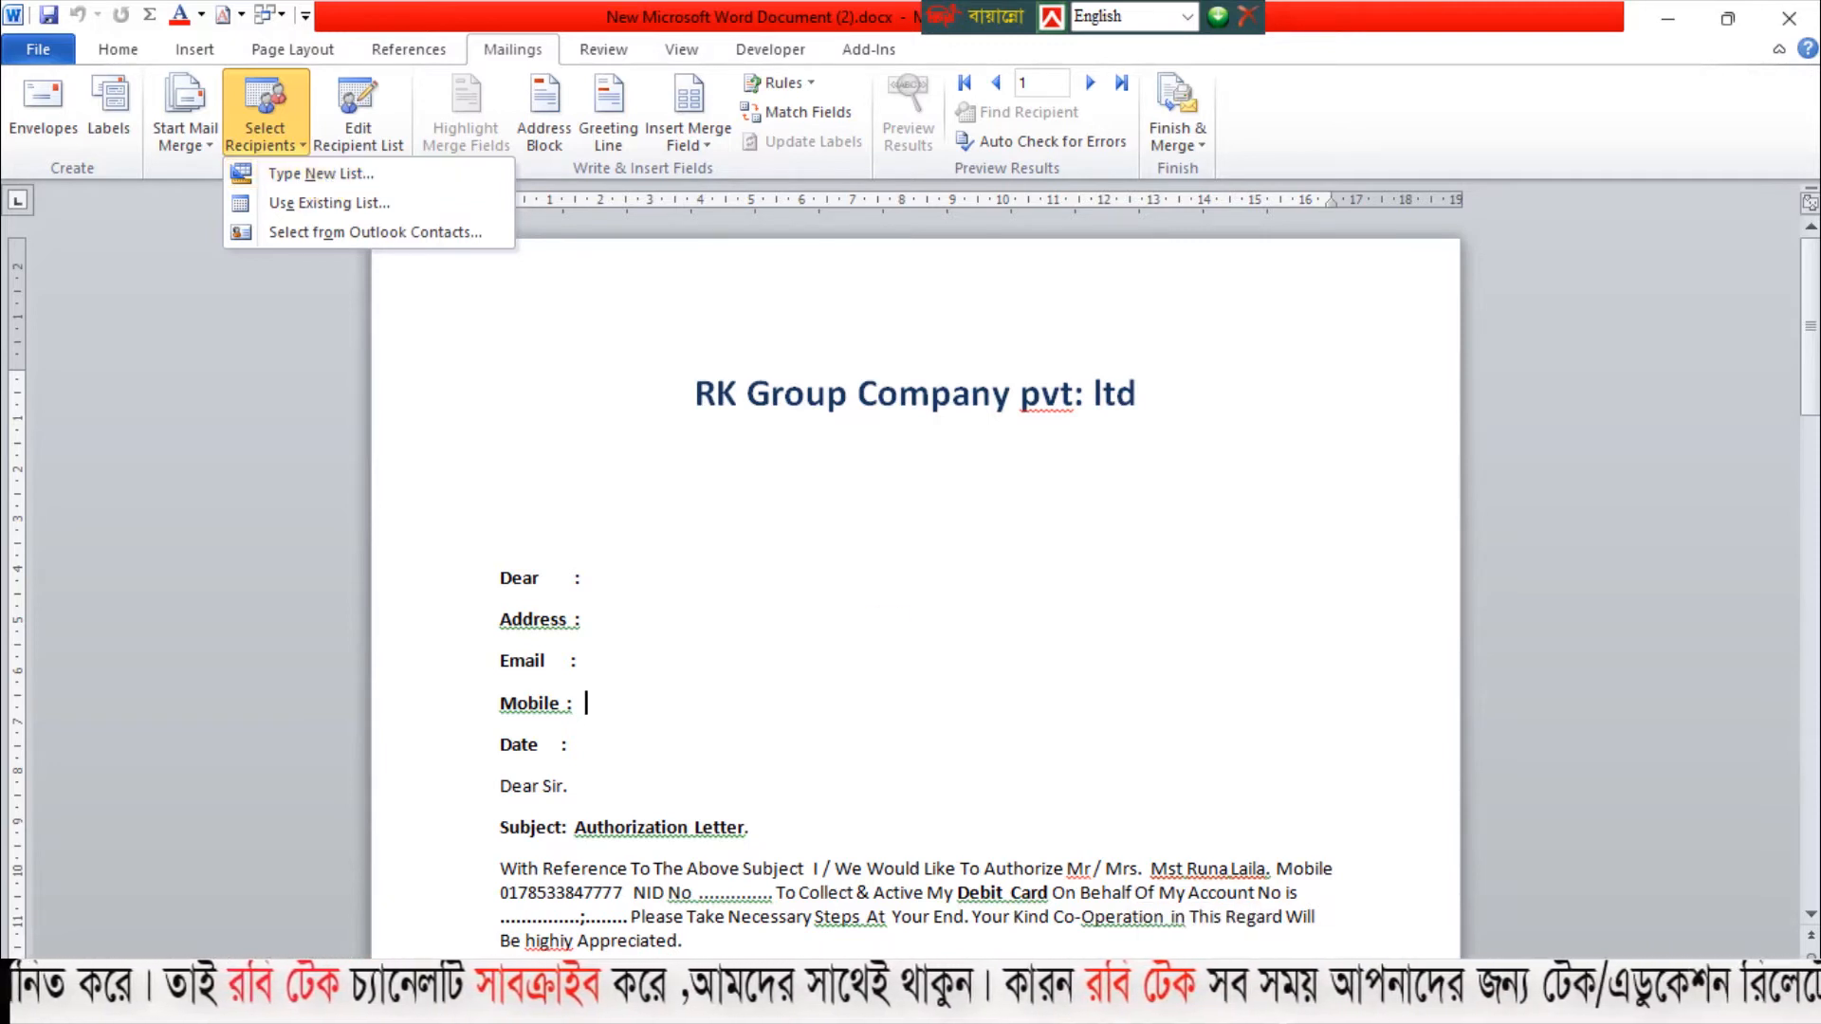
left_click(1262, 1007)
left_click(1418, 897)
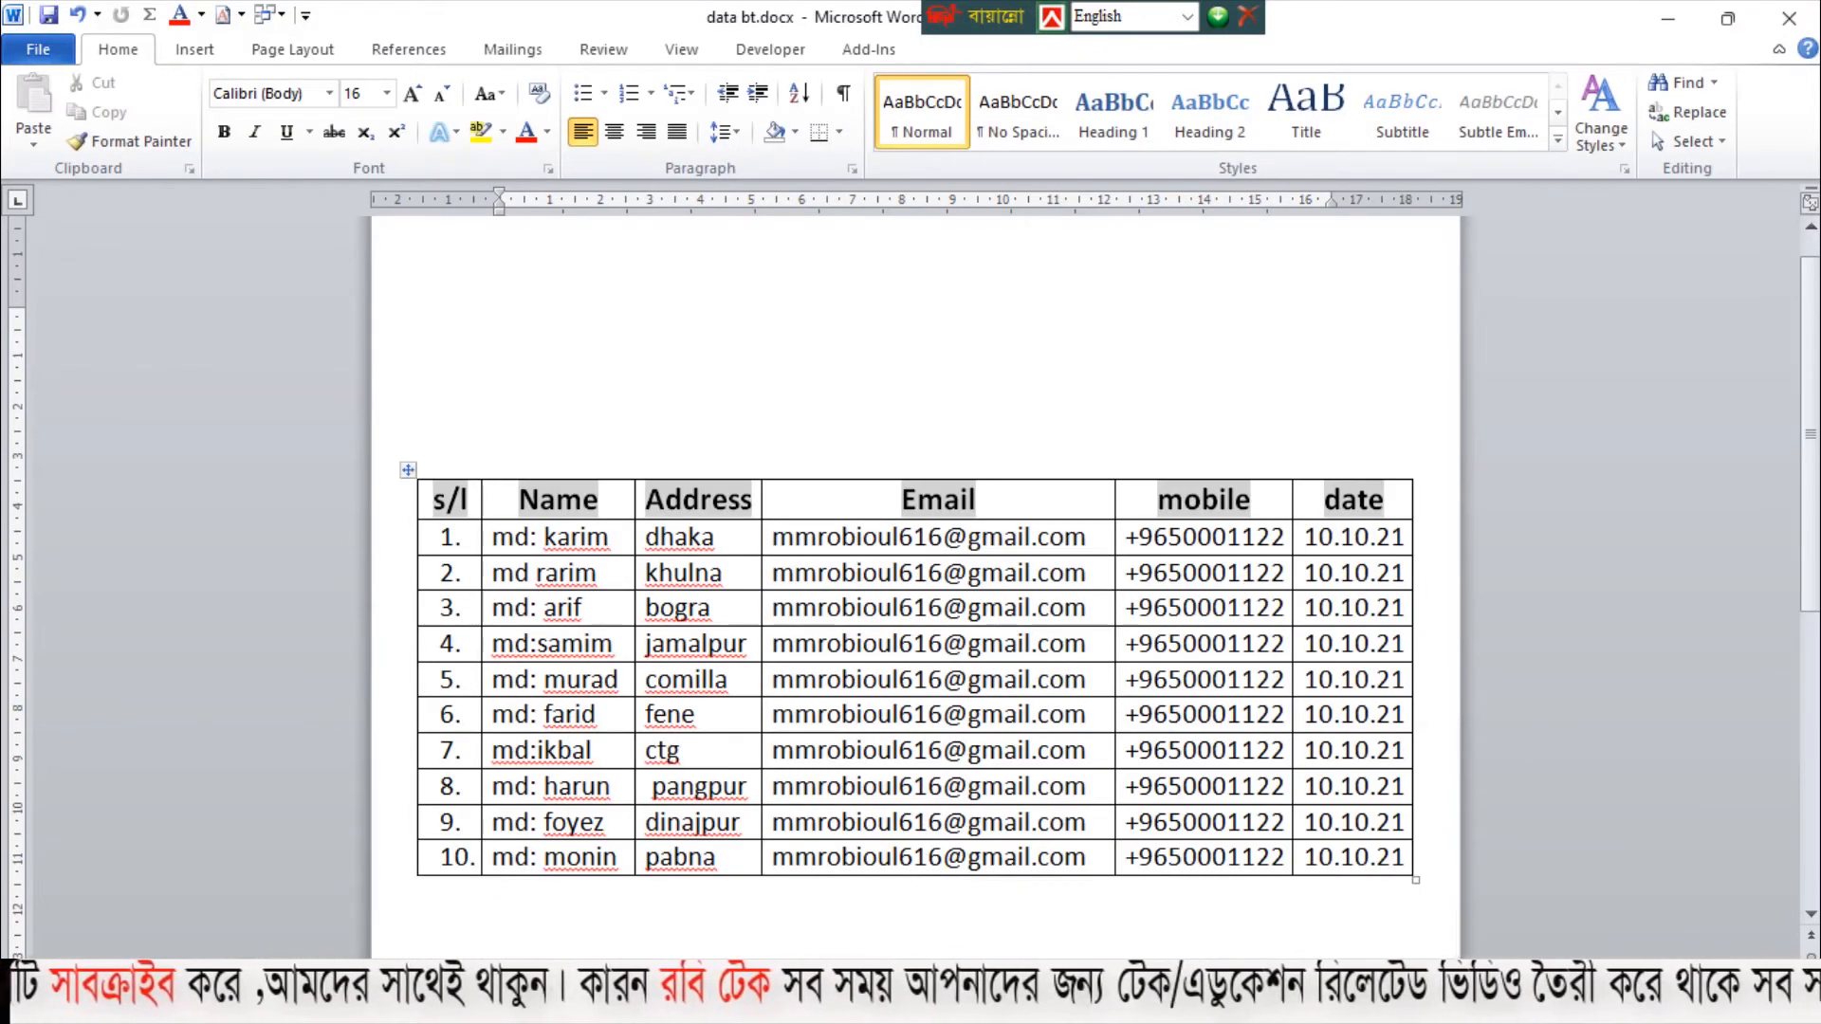
mouse_move(1262, 1007)
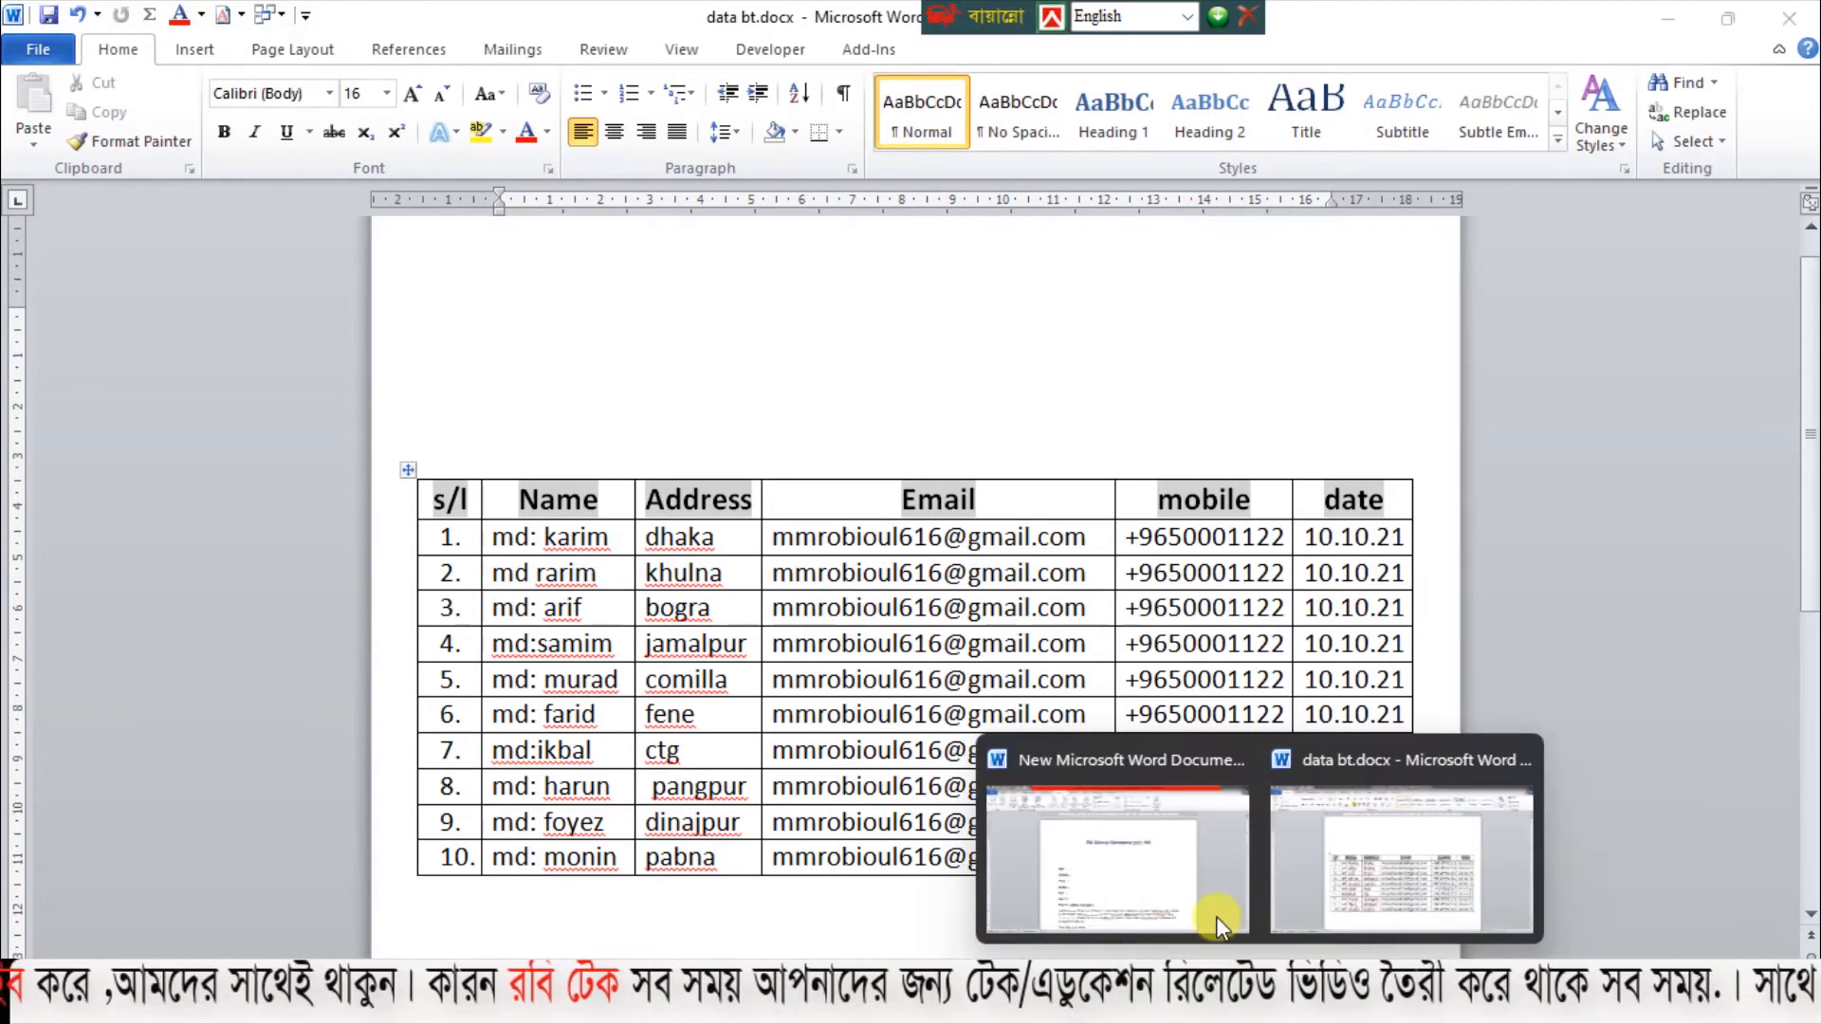
left_click(1191, 874)
Attach the existing list data bt.docx from the Desktop as the recipient source for the letter
left_click(290, 142)
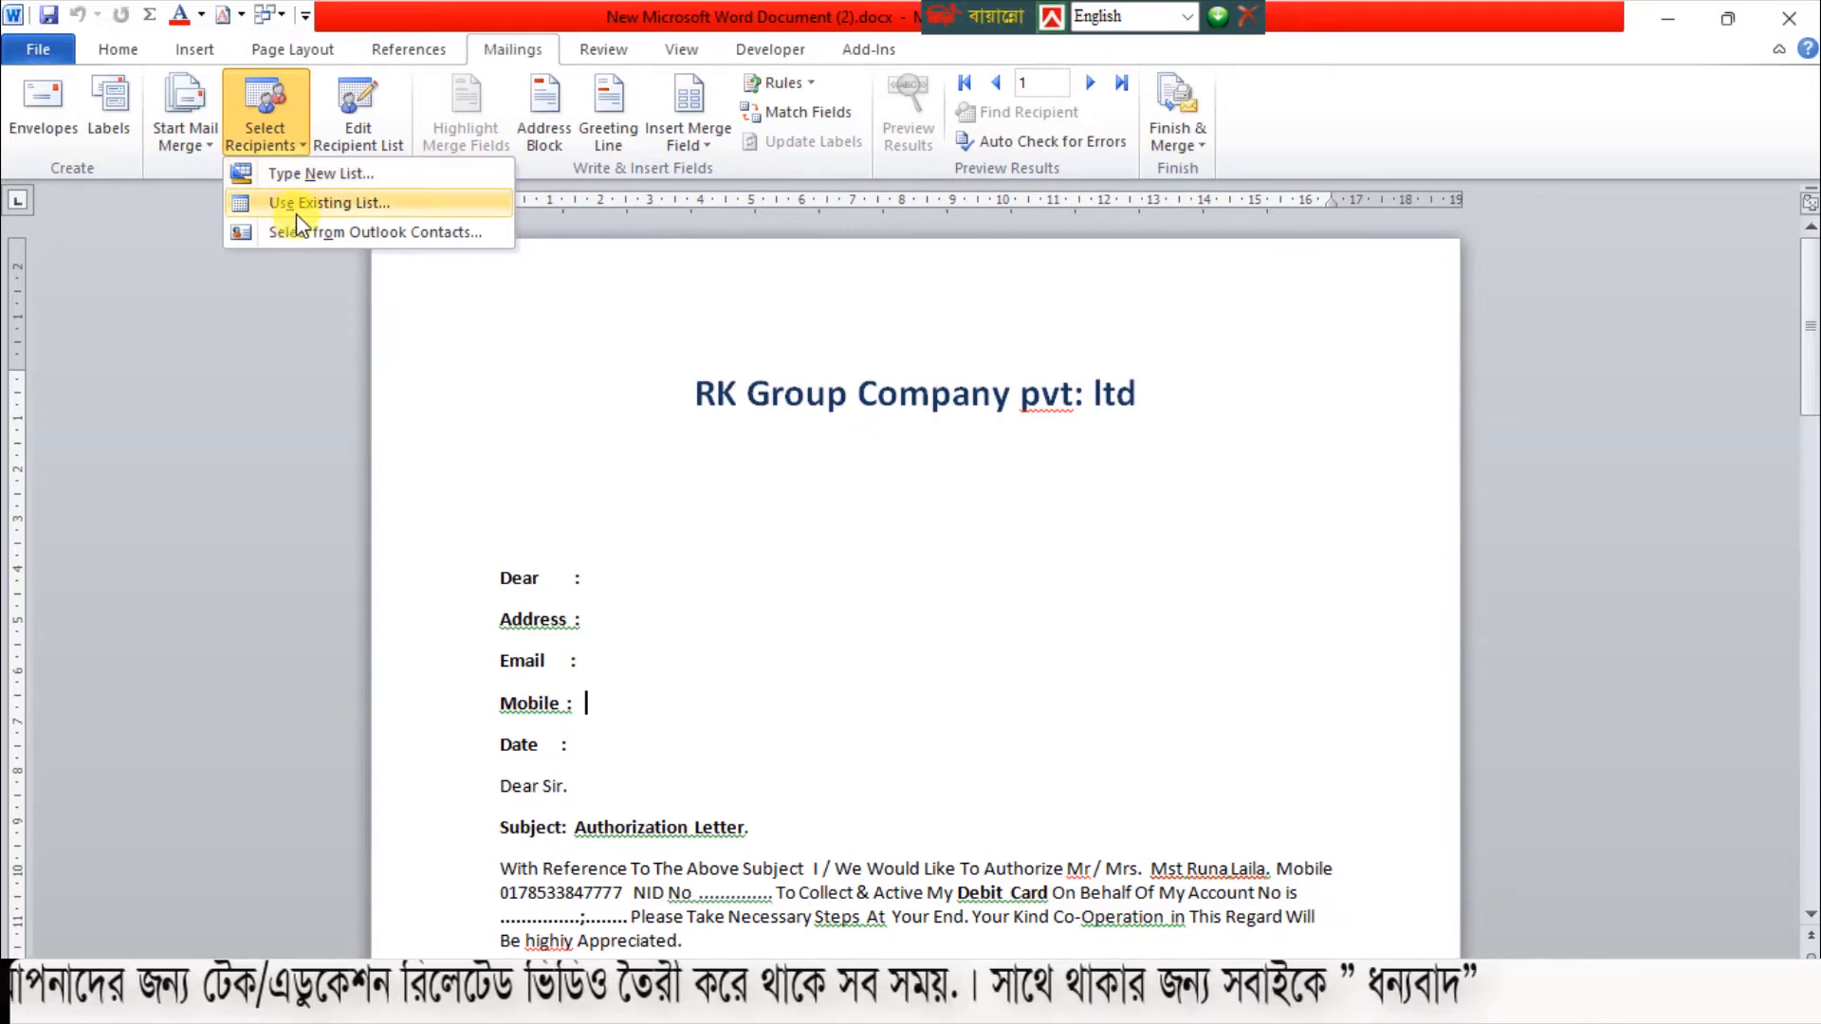
left_click(351, 203)
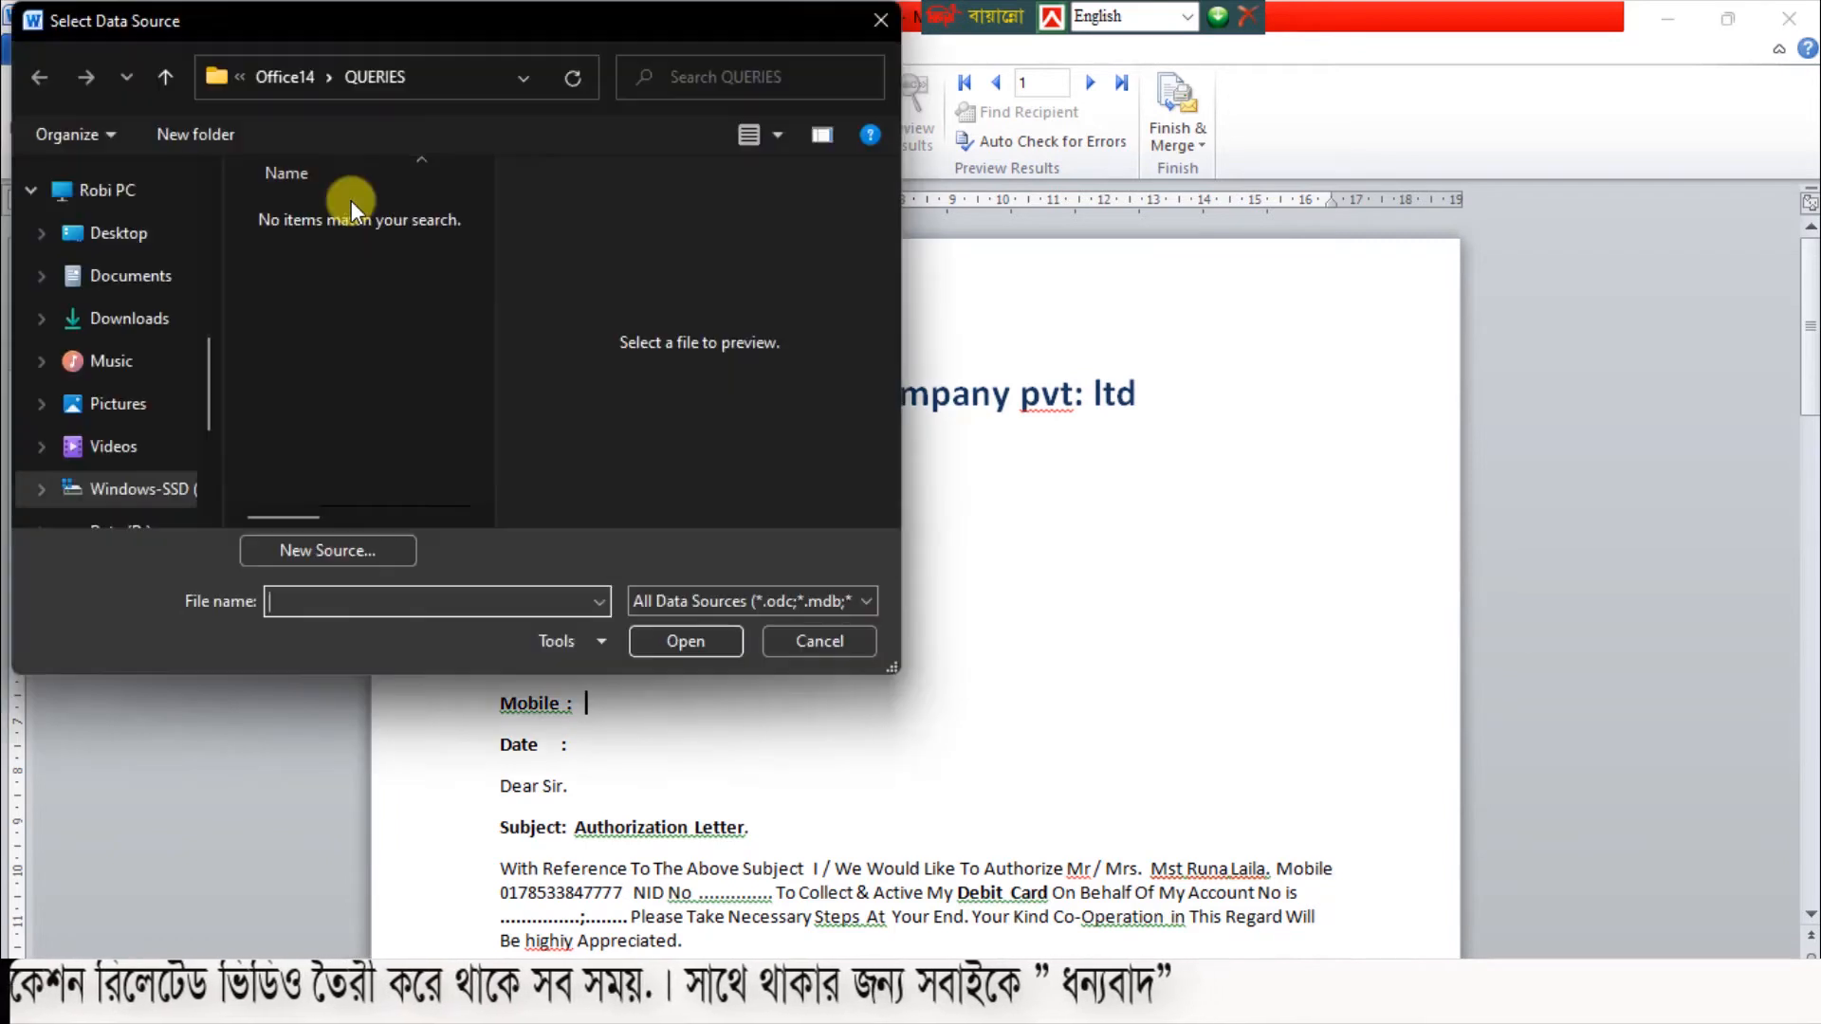
scroll(174, 428, "down", 3)
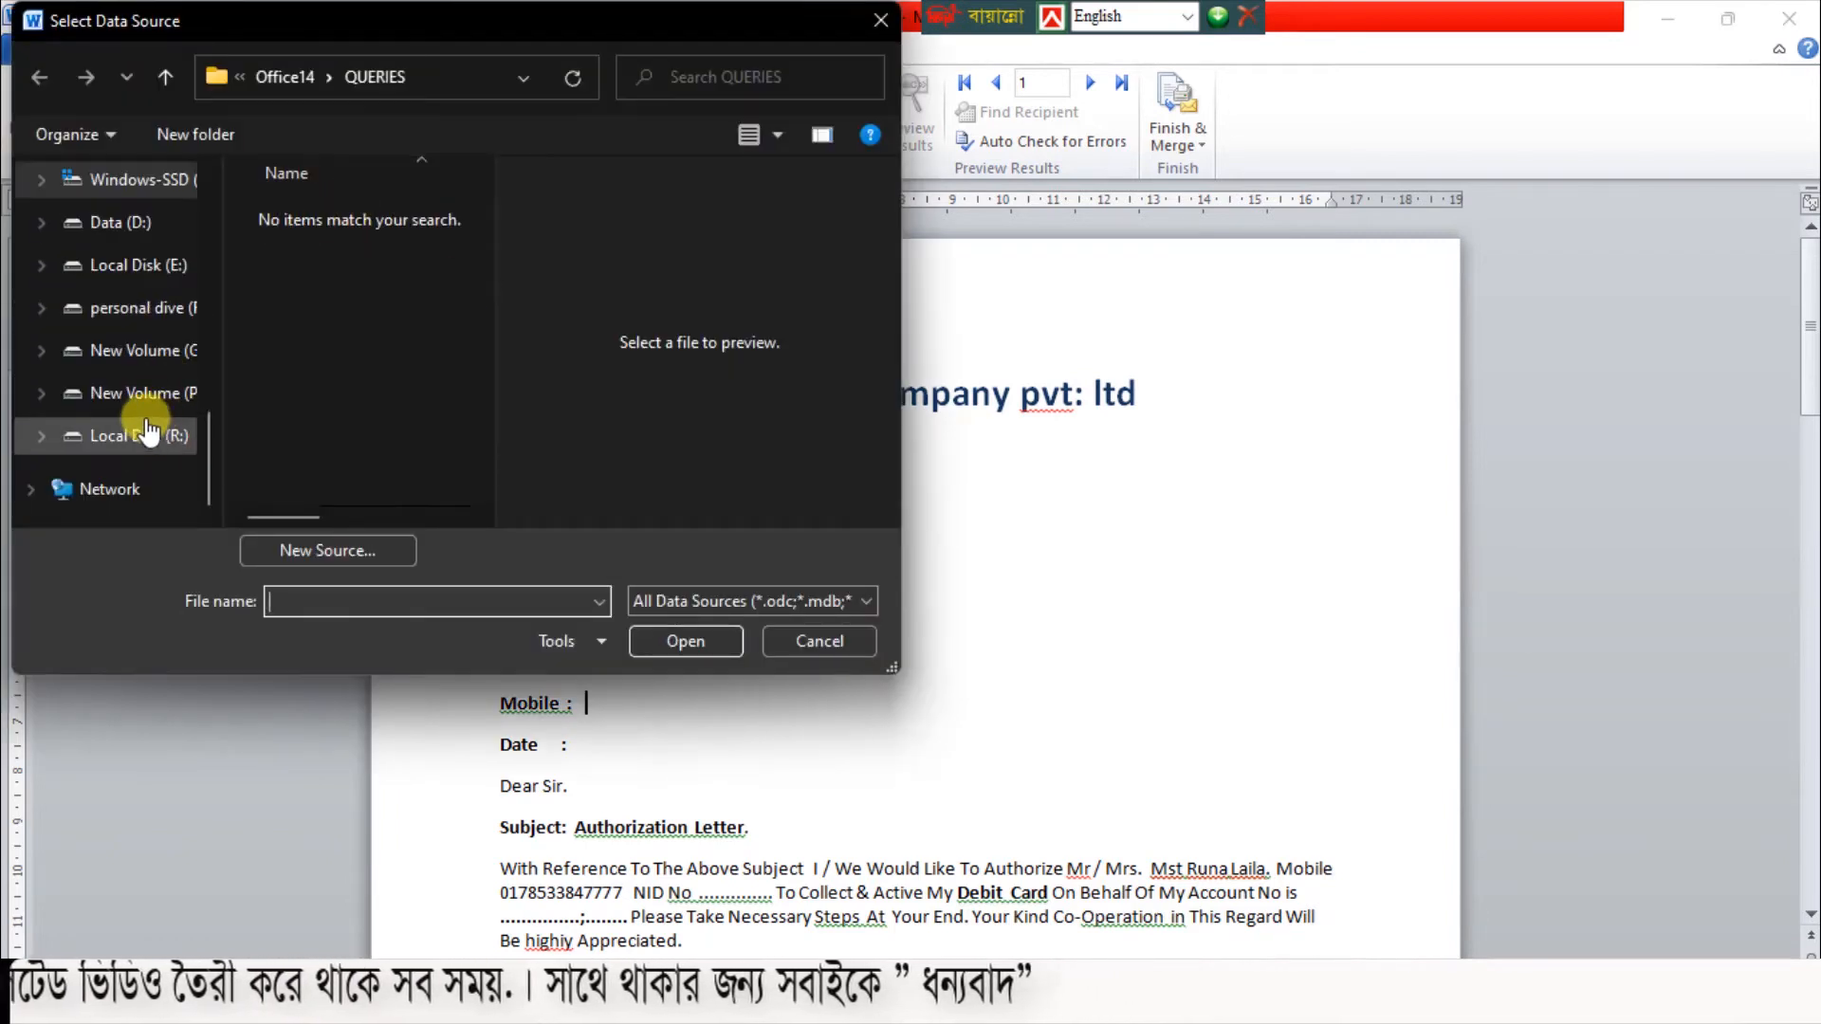
scroll(145, 417, "up", 5)
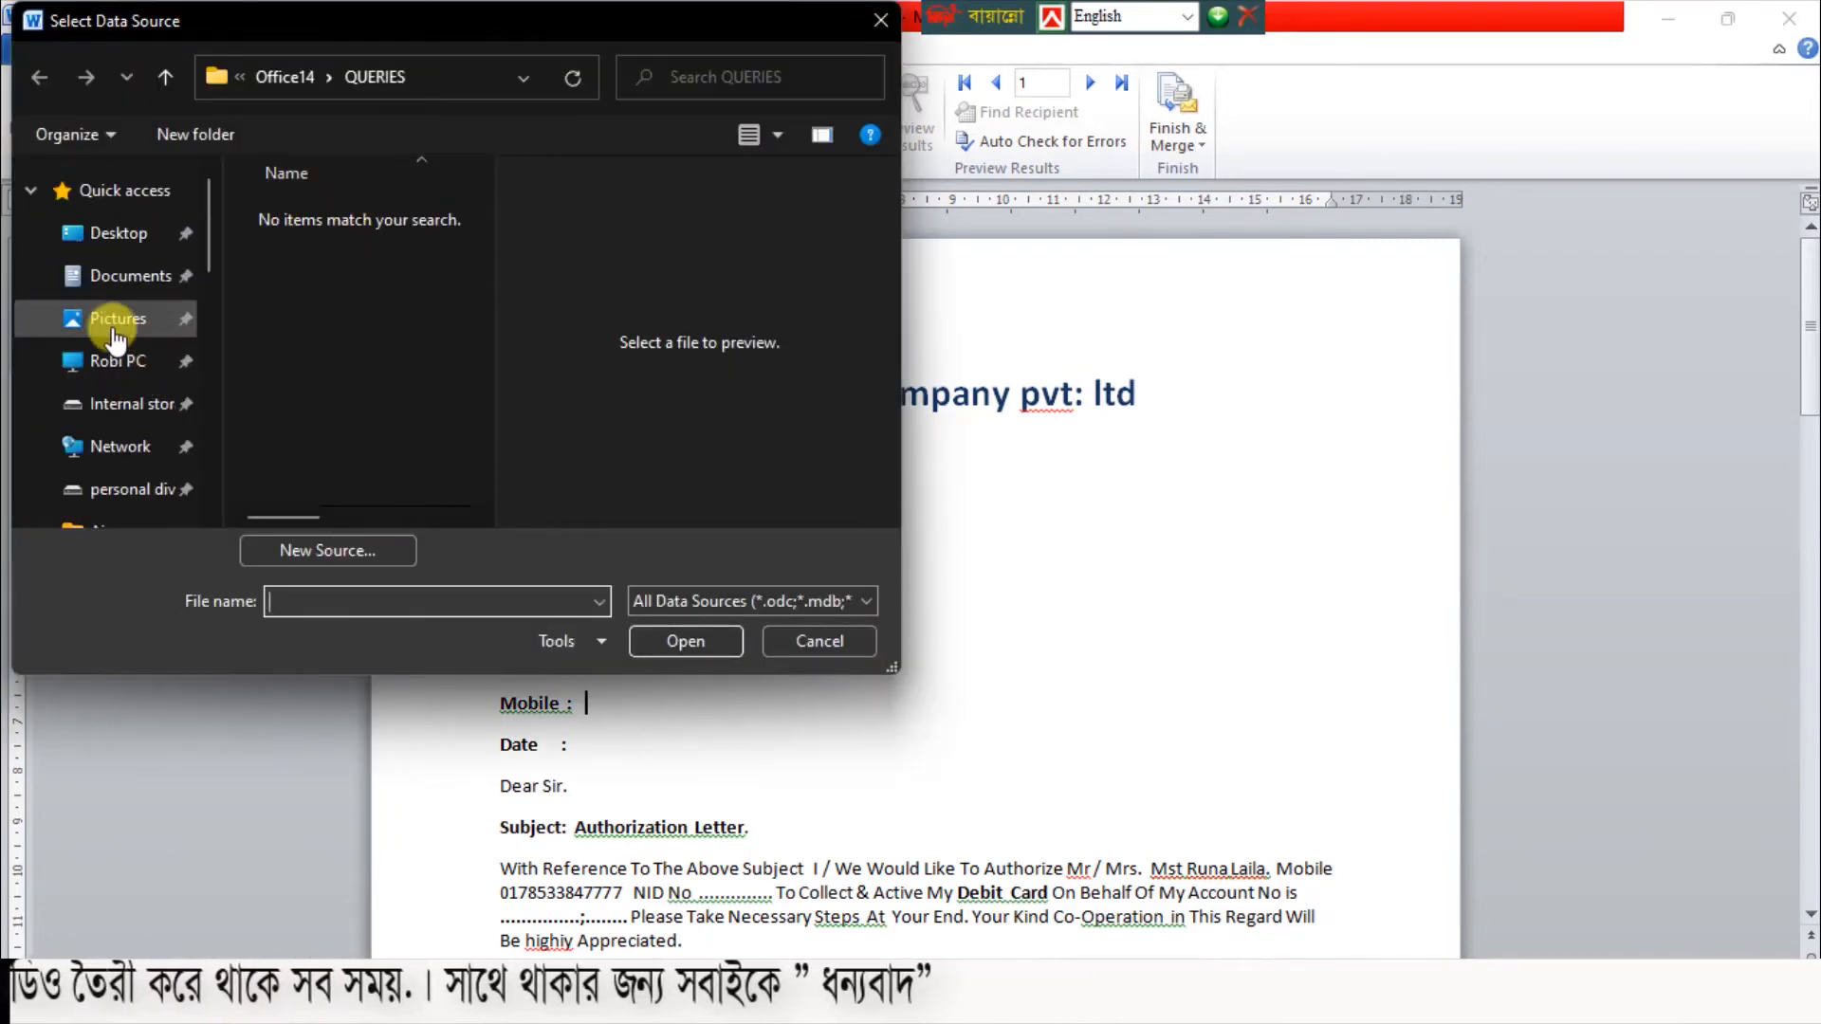
left_click(119, 232)
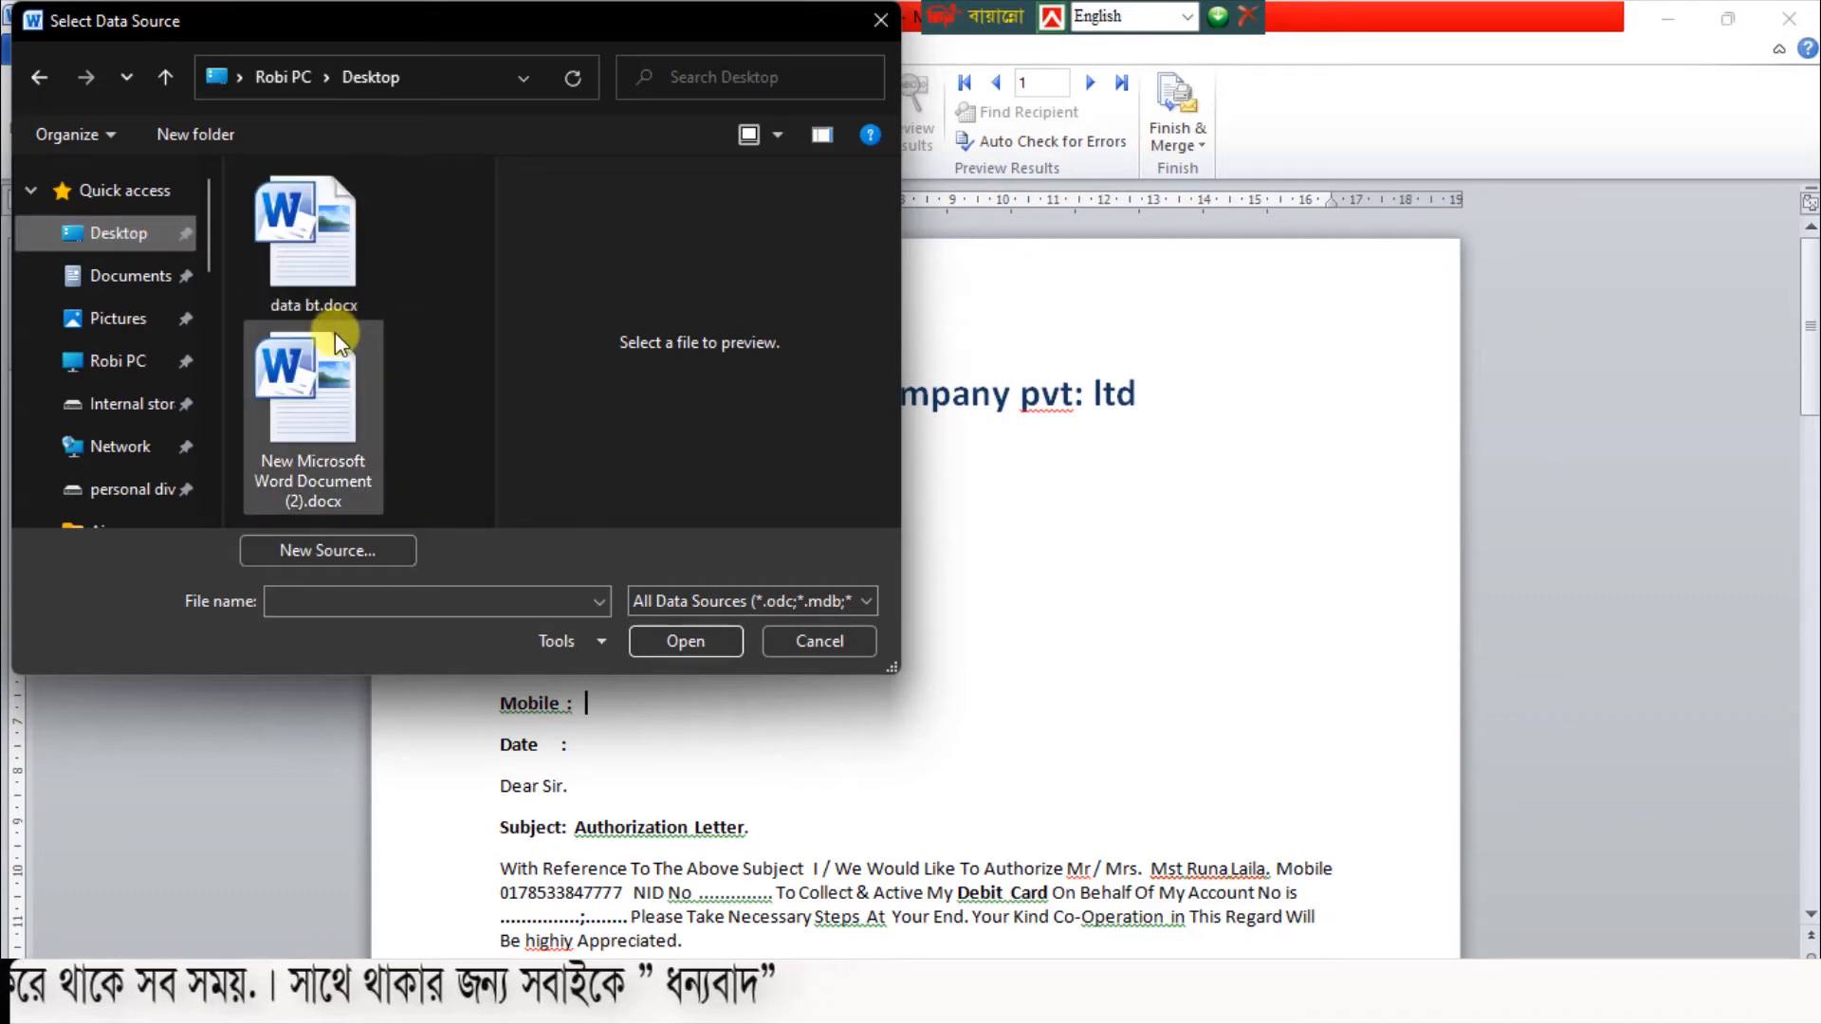
left_click(319, 256)
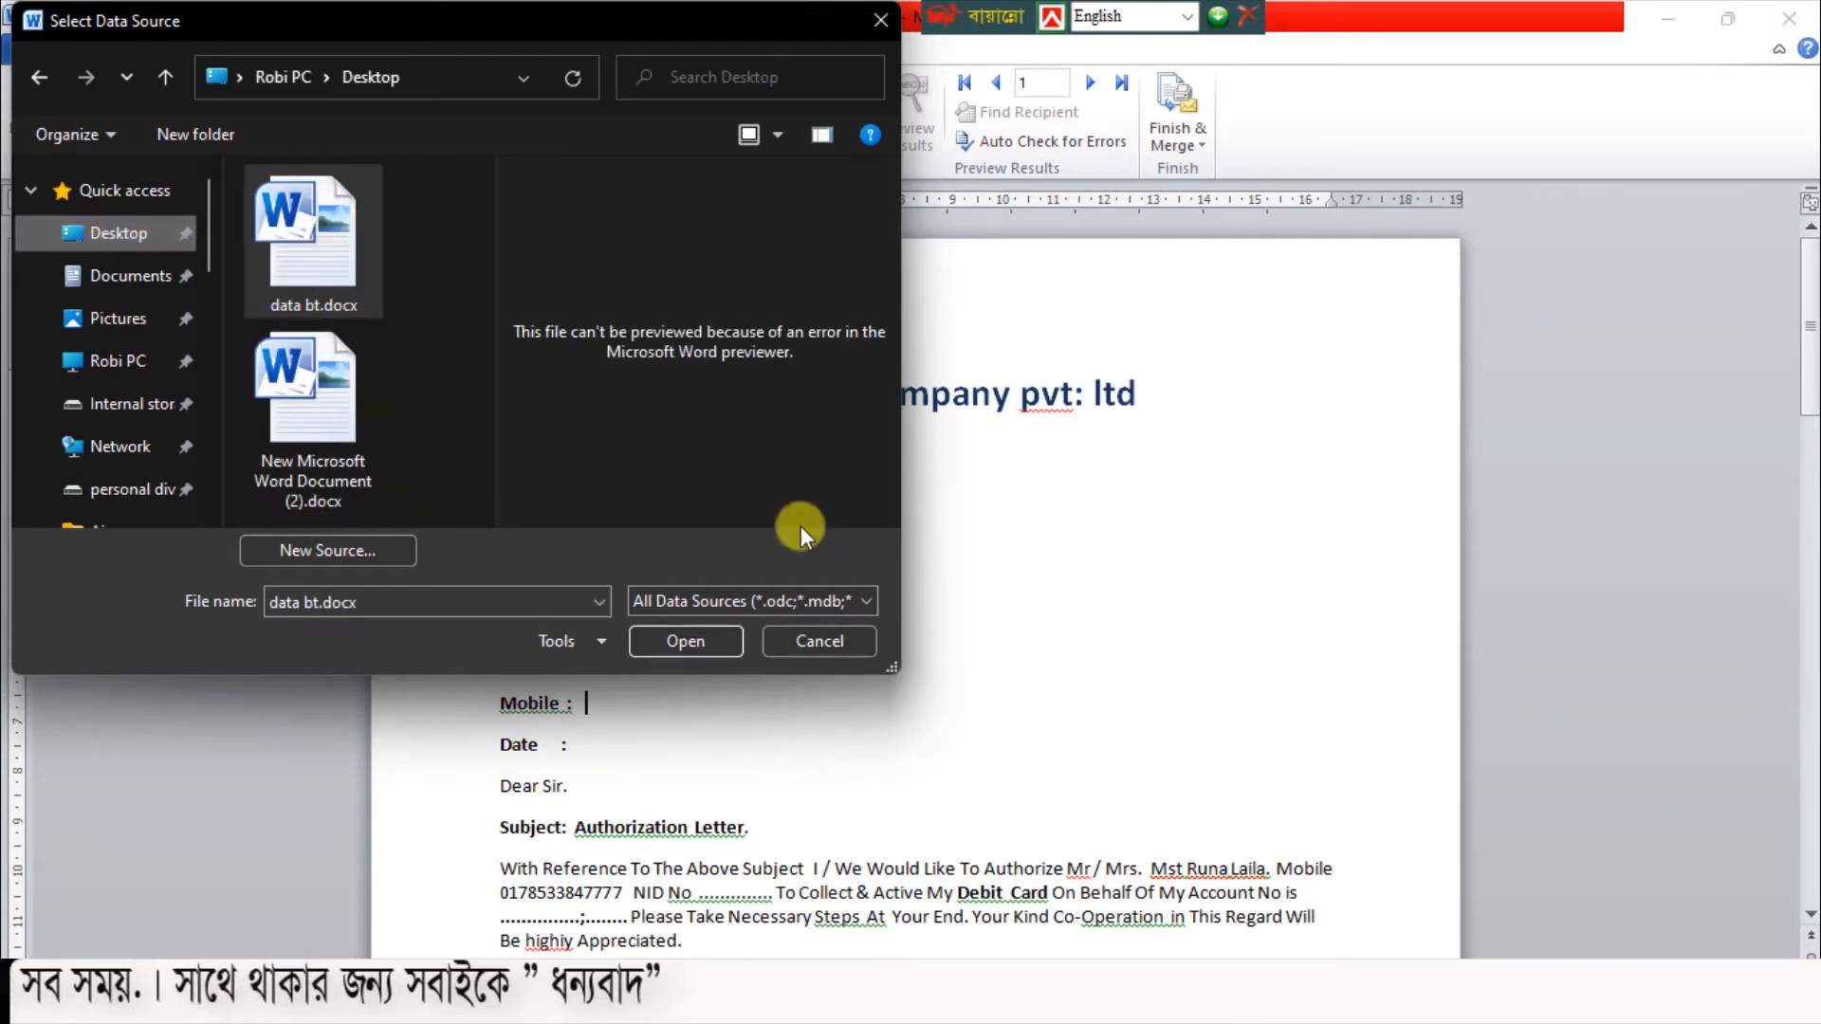
left_click(689, 642)
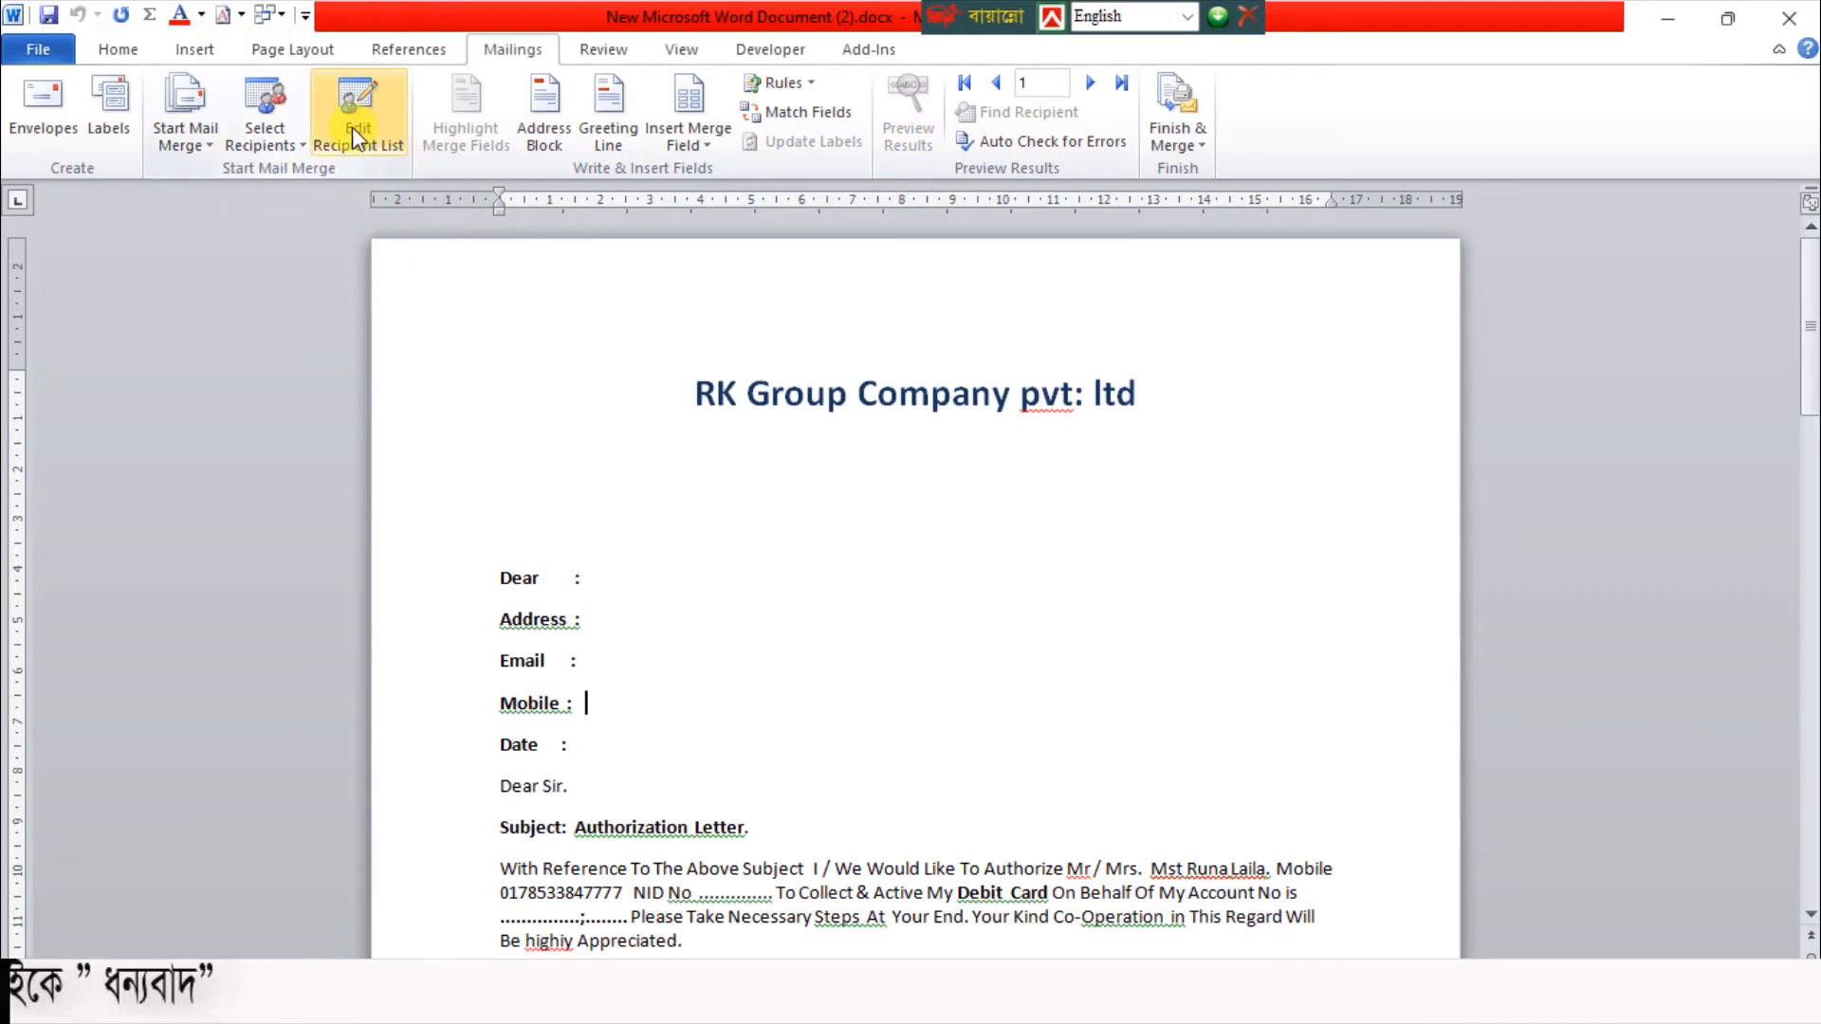
Review the mail merge recipient list through its last rows and accept it with every recipient selected
left_click(380, 143)
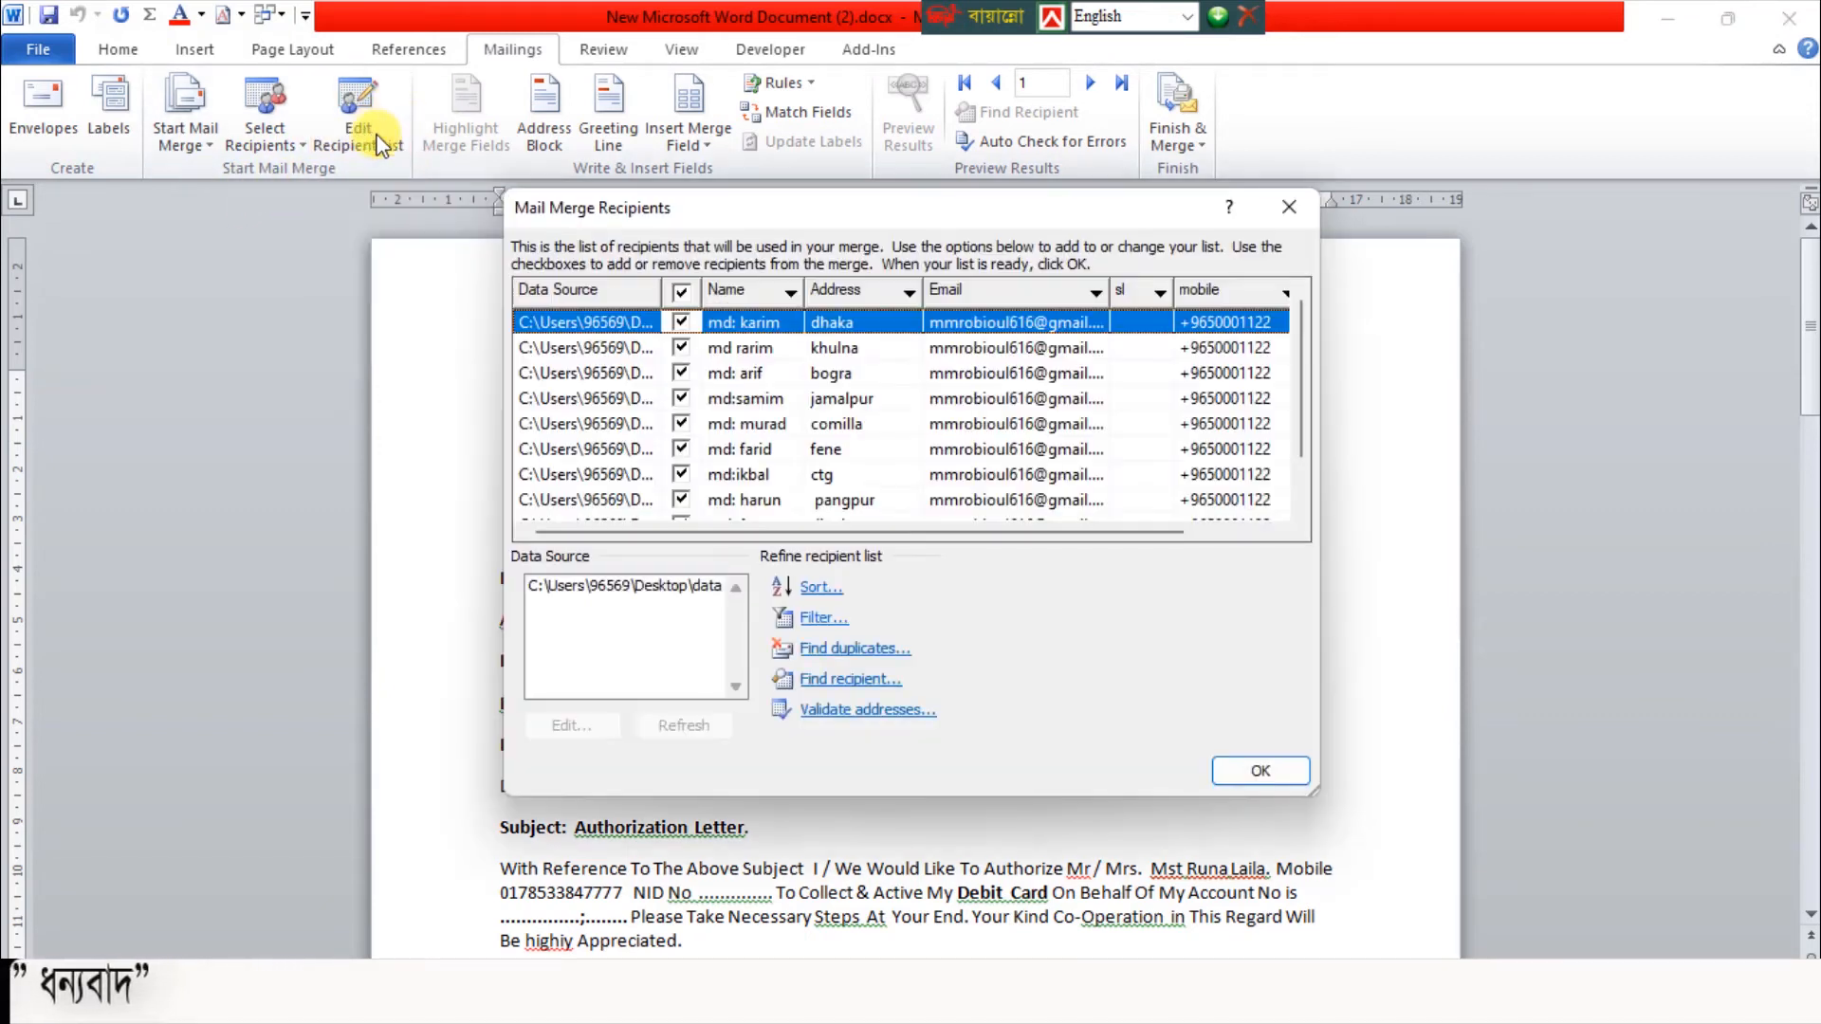
scroll(865, 420, "down", 1)
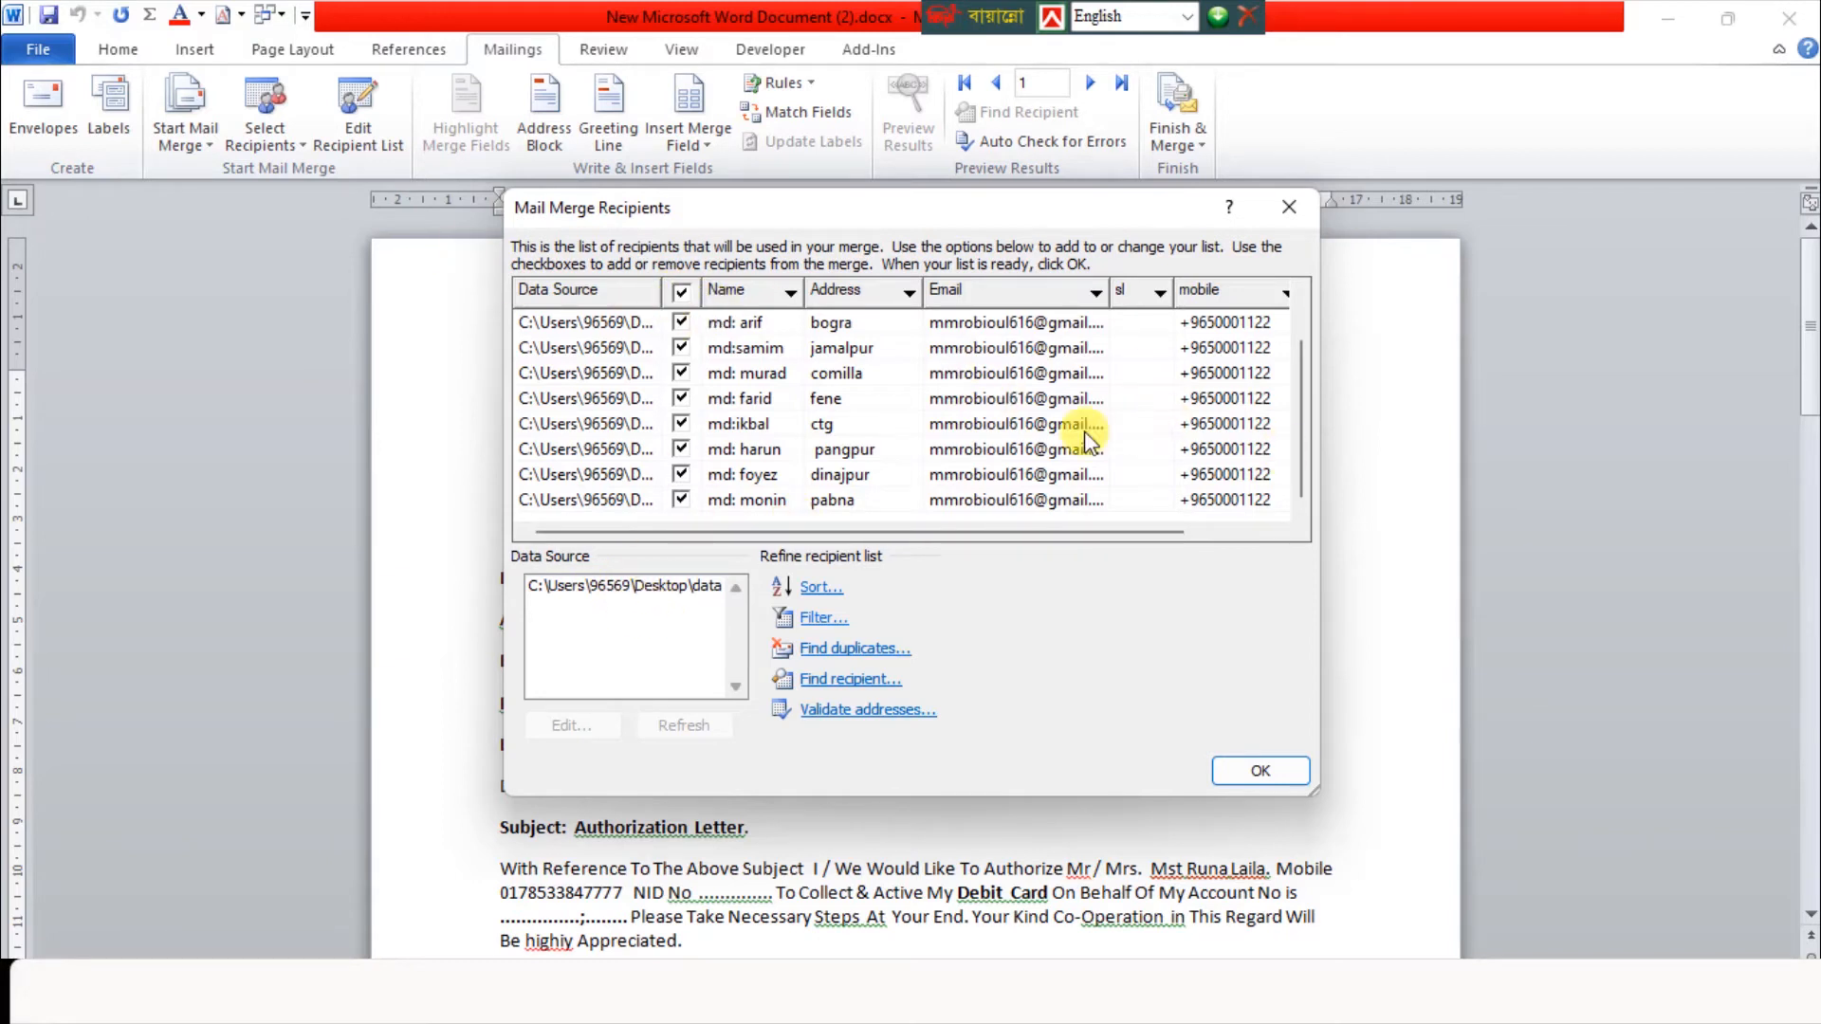
left_click(1261, 771)
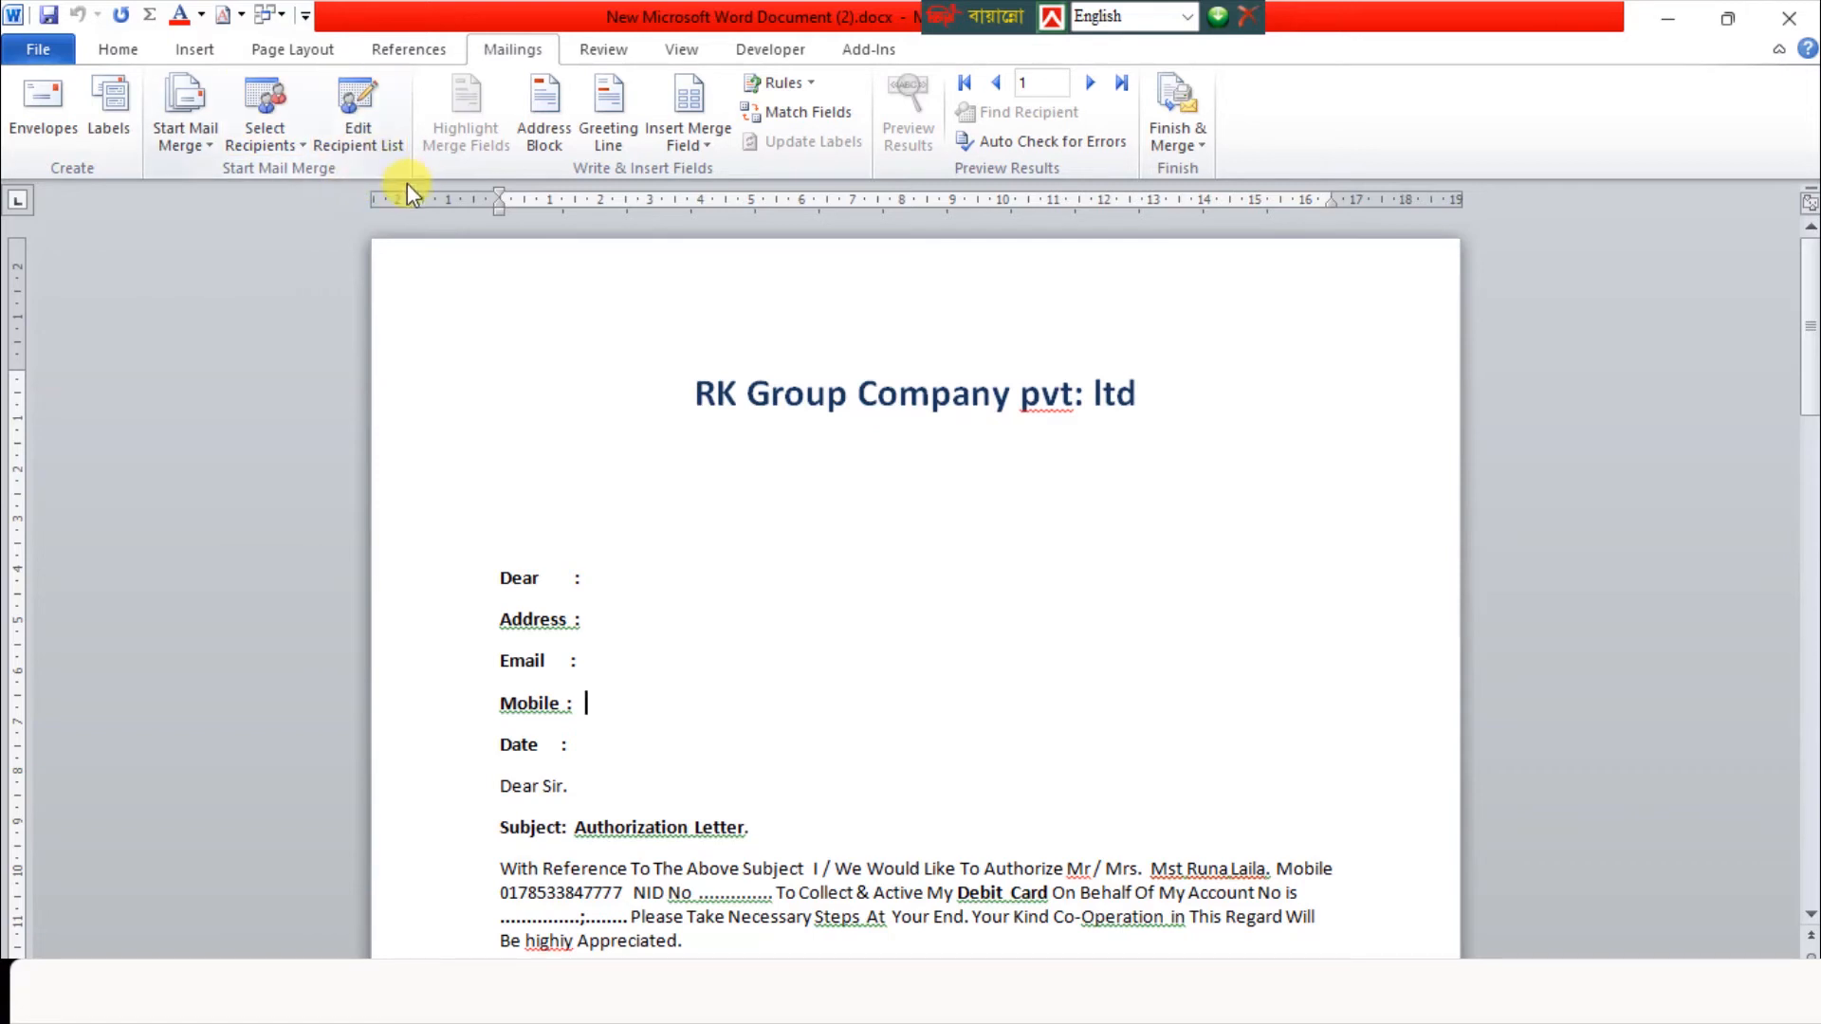
Compare the merge fields available for insertion with the header row of the recipient table in data bt.docx
left_click(704, 142)
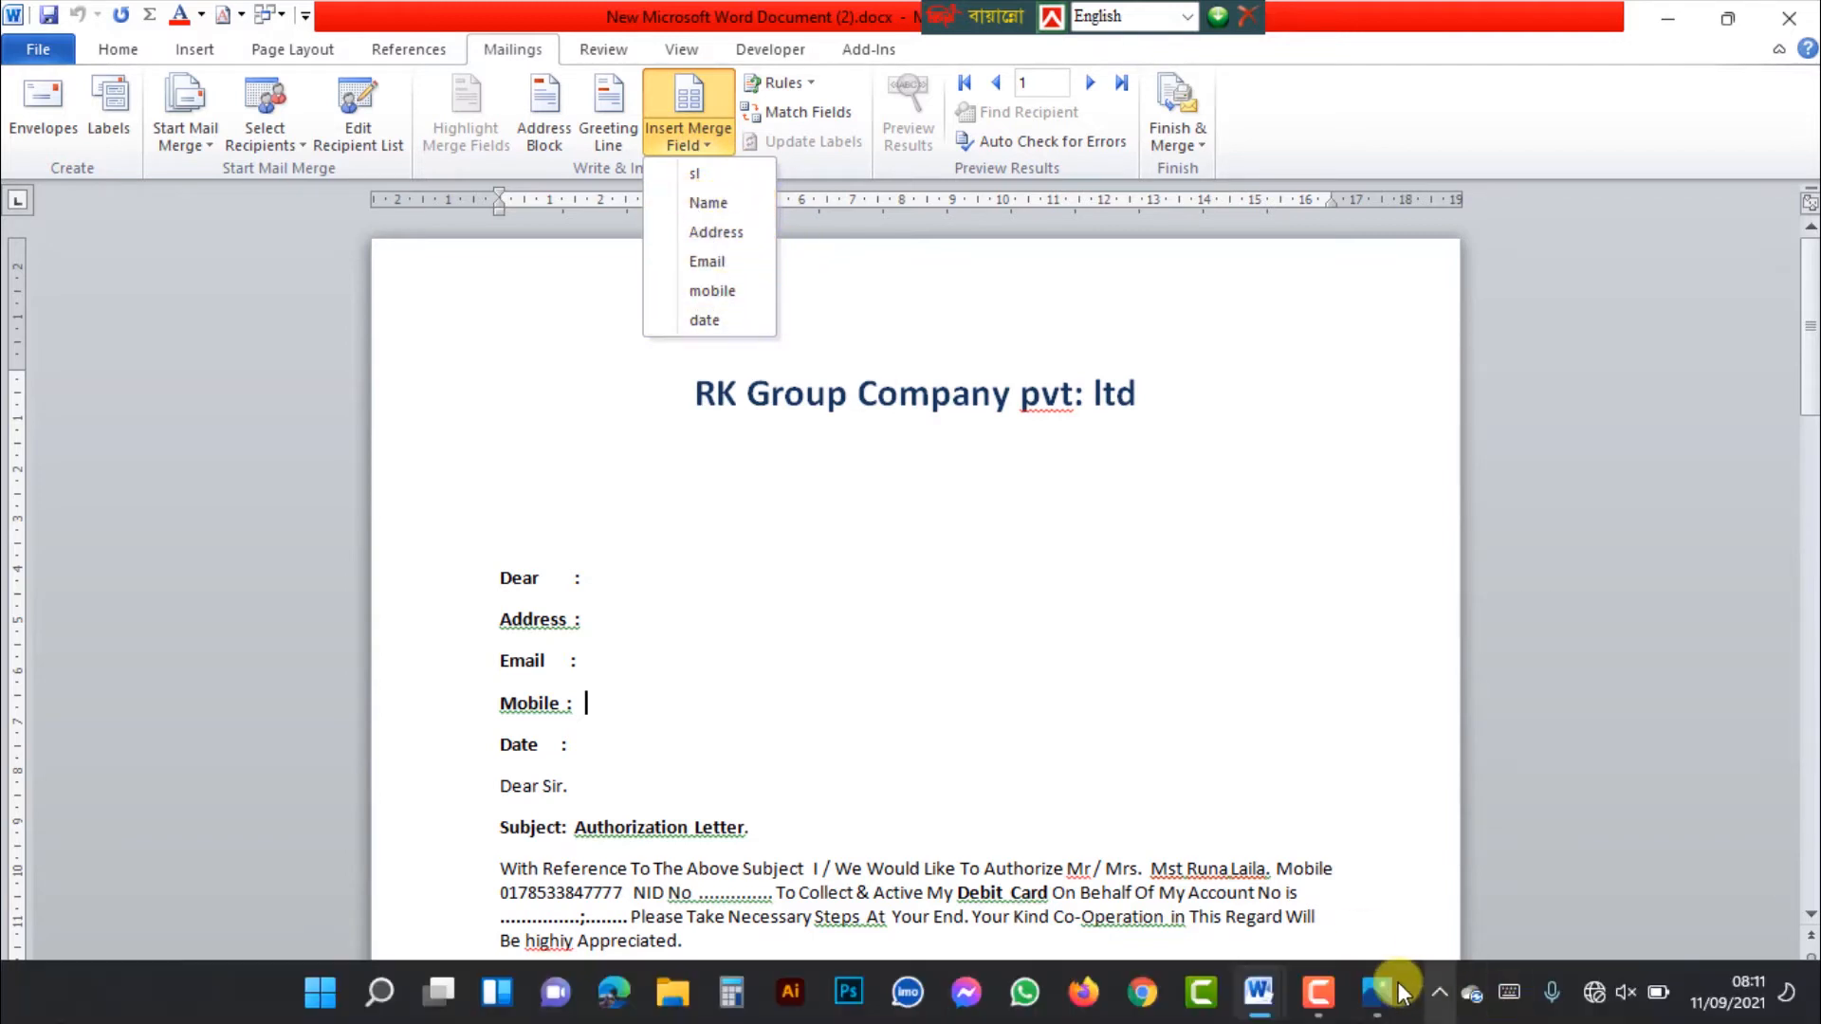
mouse_move(1264, 986)
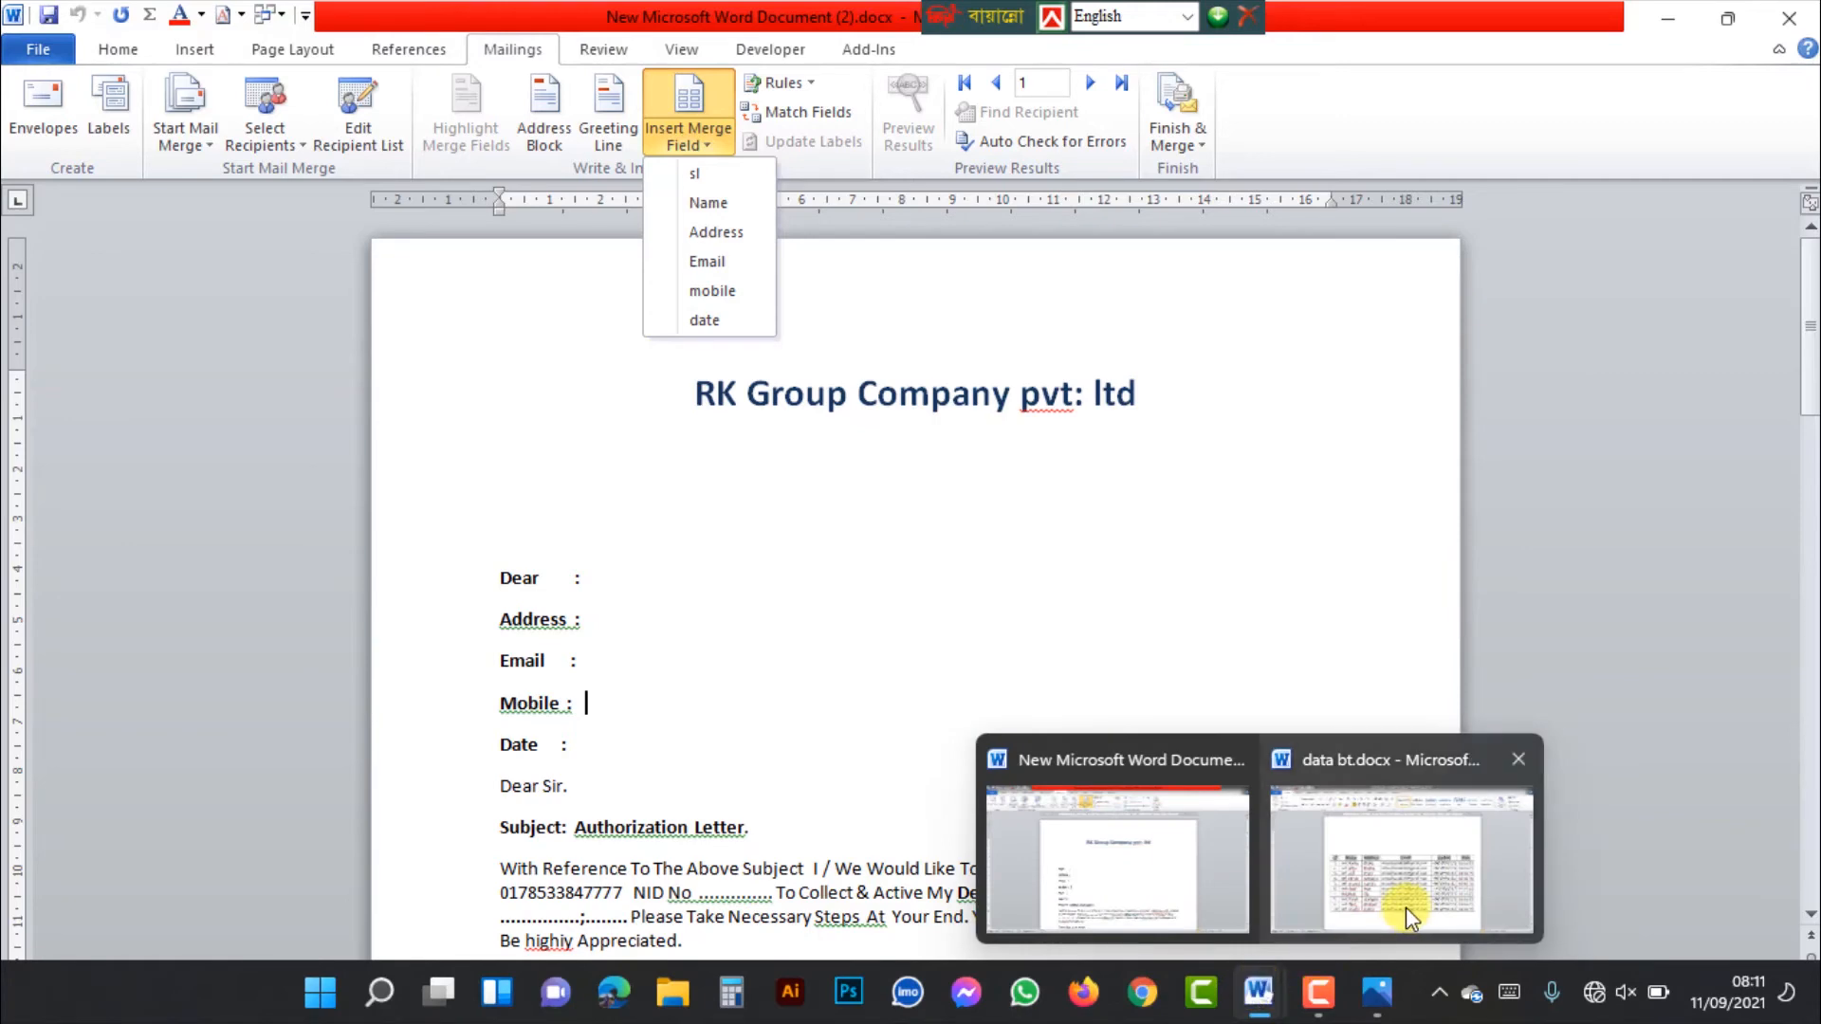
left_click(1406, 907)
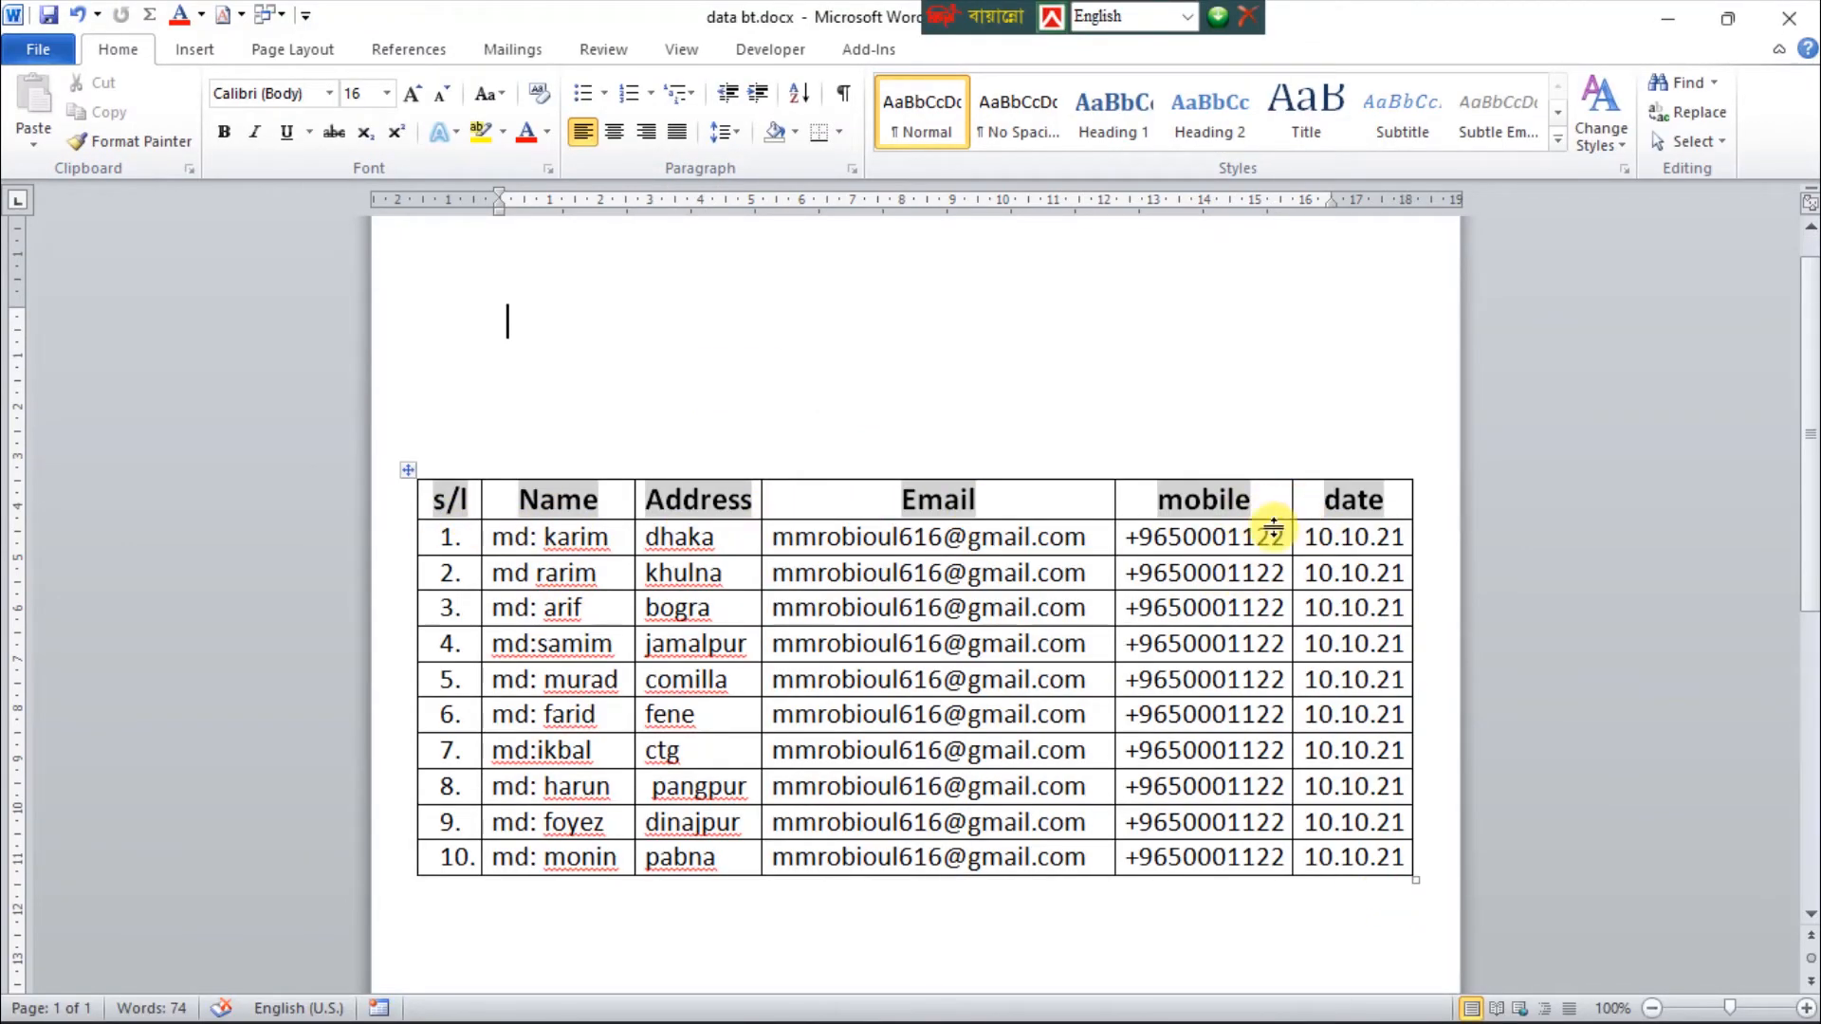
left_click_drag(439, 503, 789, 505)
mouse_move(1257, 996)
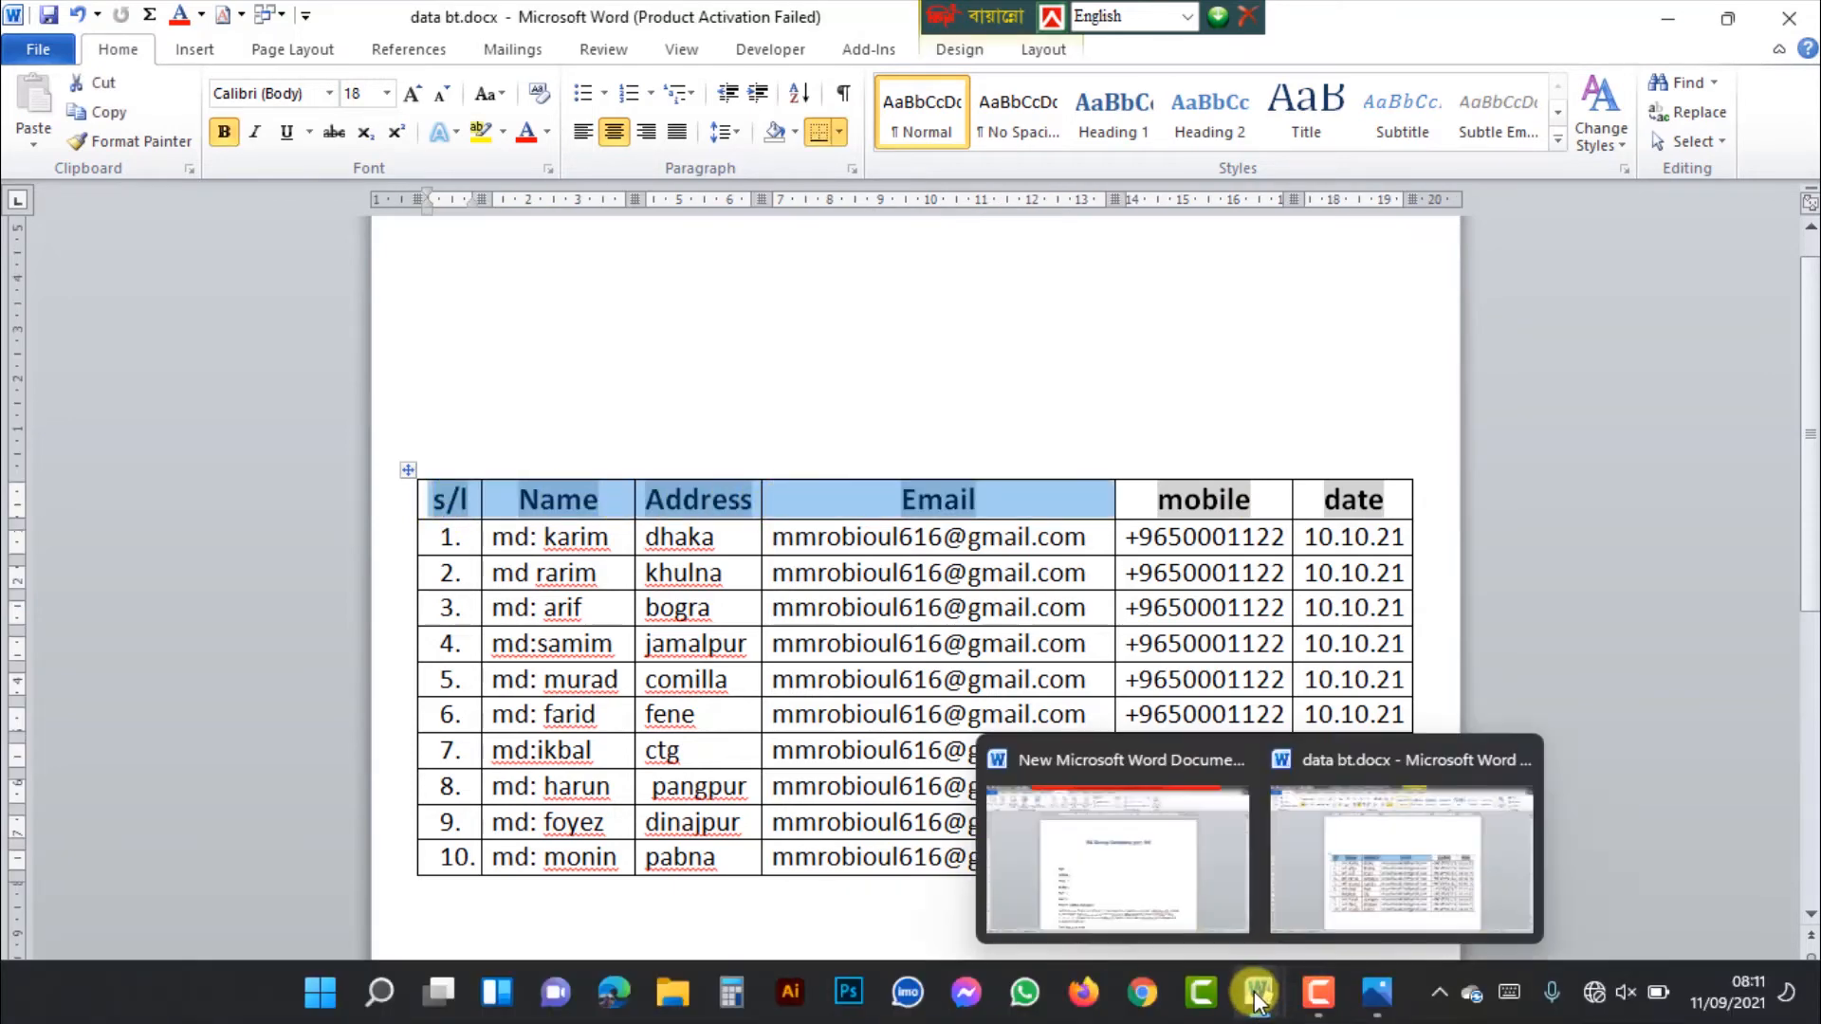
left_click(1233, 887)
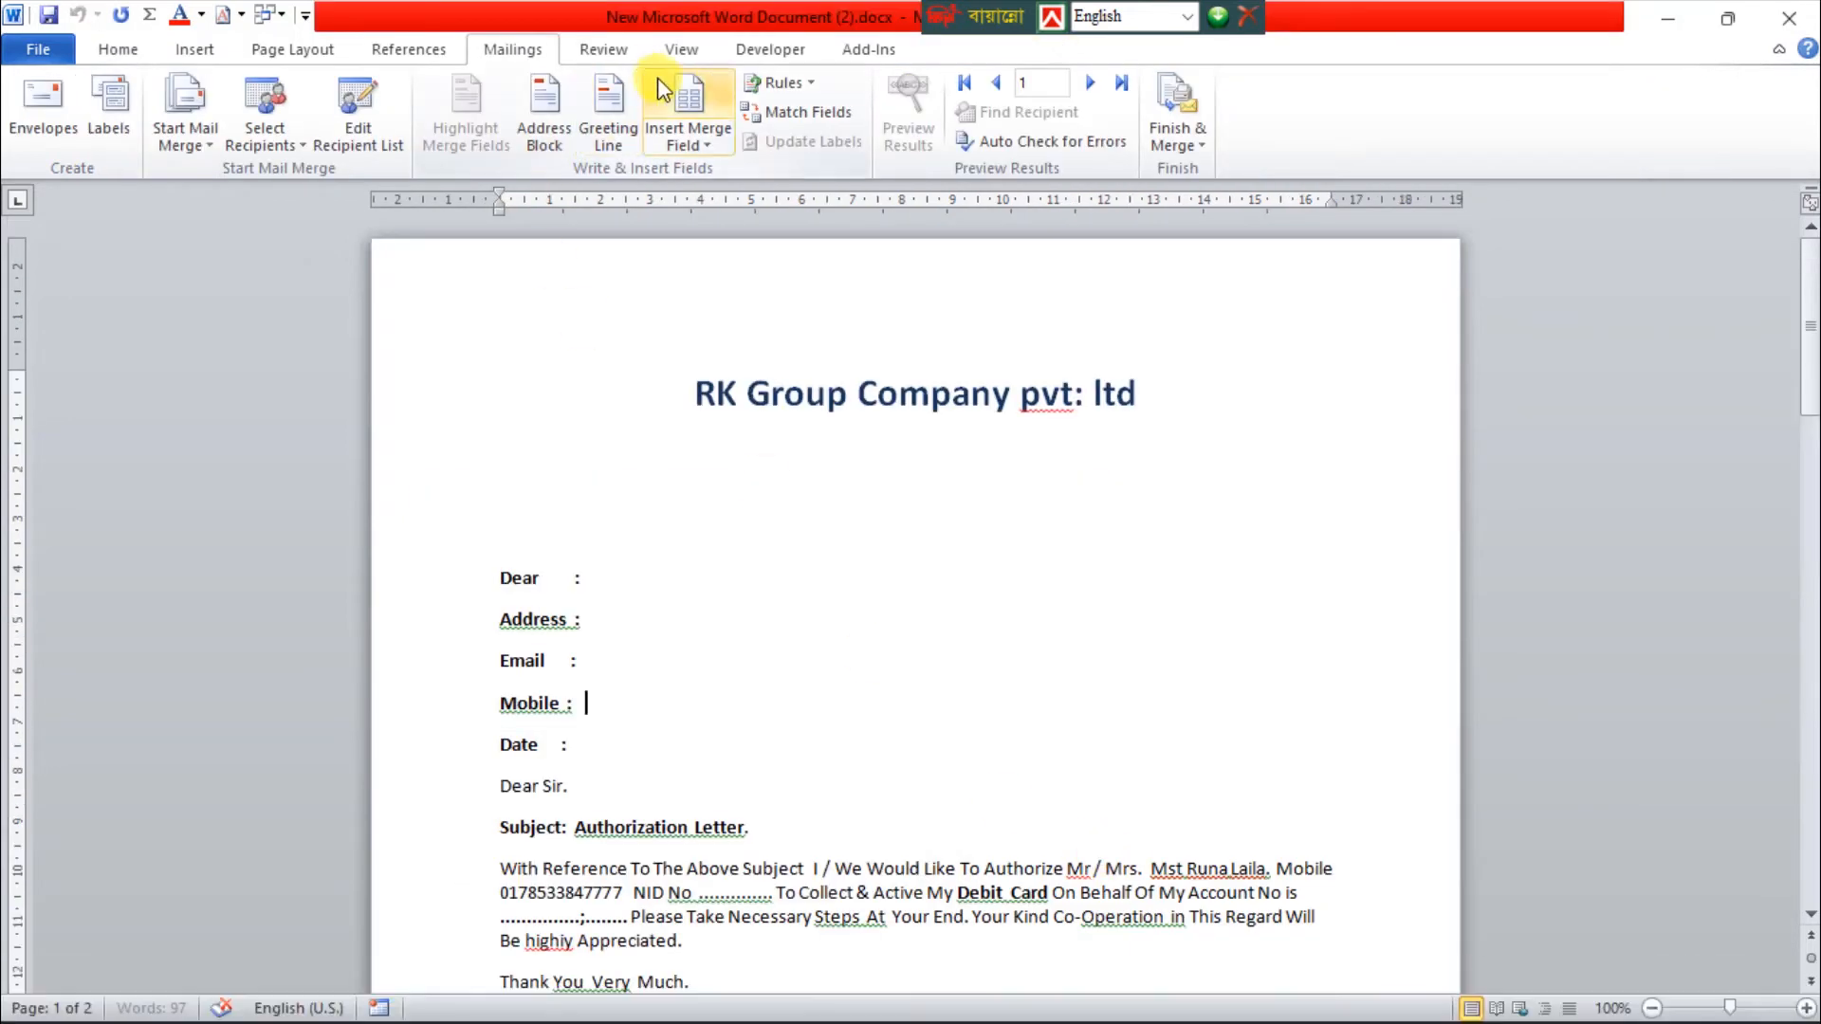
left_click(711, 147)
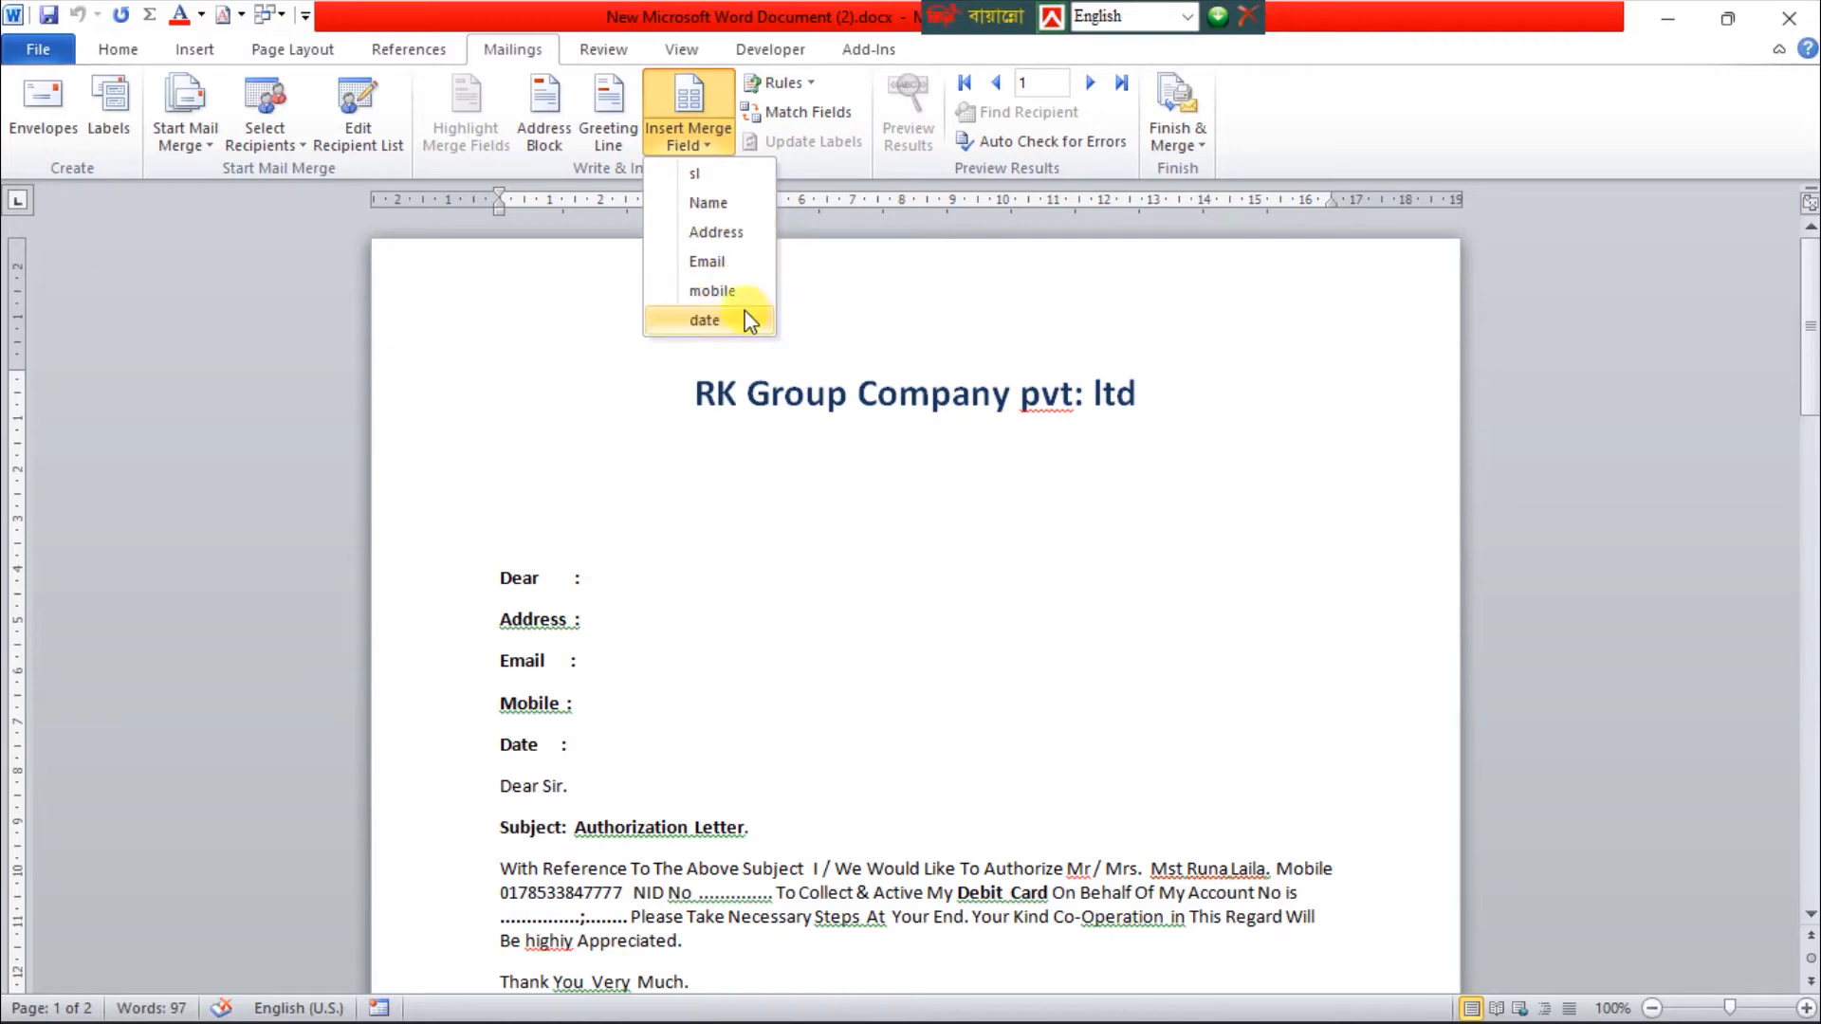
Insert the Name merge field after the Dear label and the Address merge field after the Address label
left_click(589, 595)
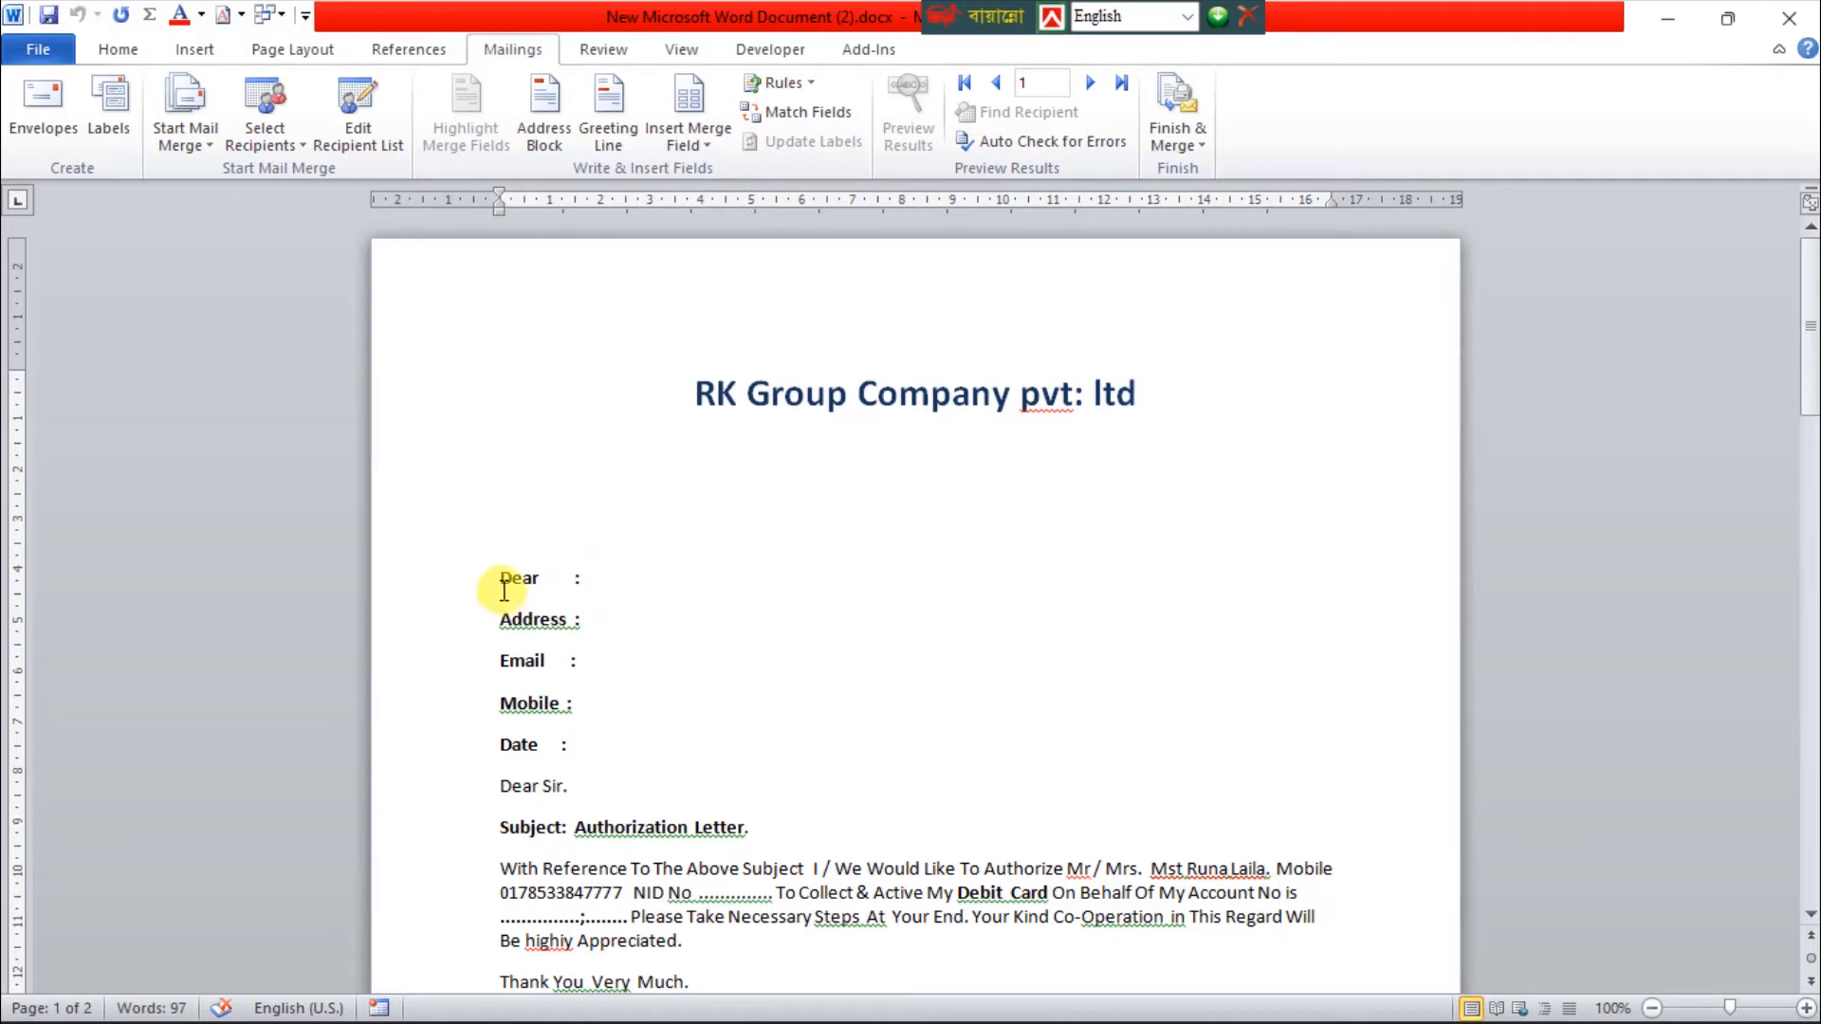
left_click(585, 595)
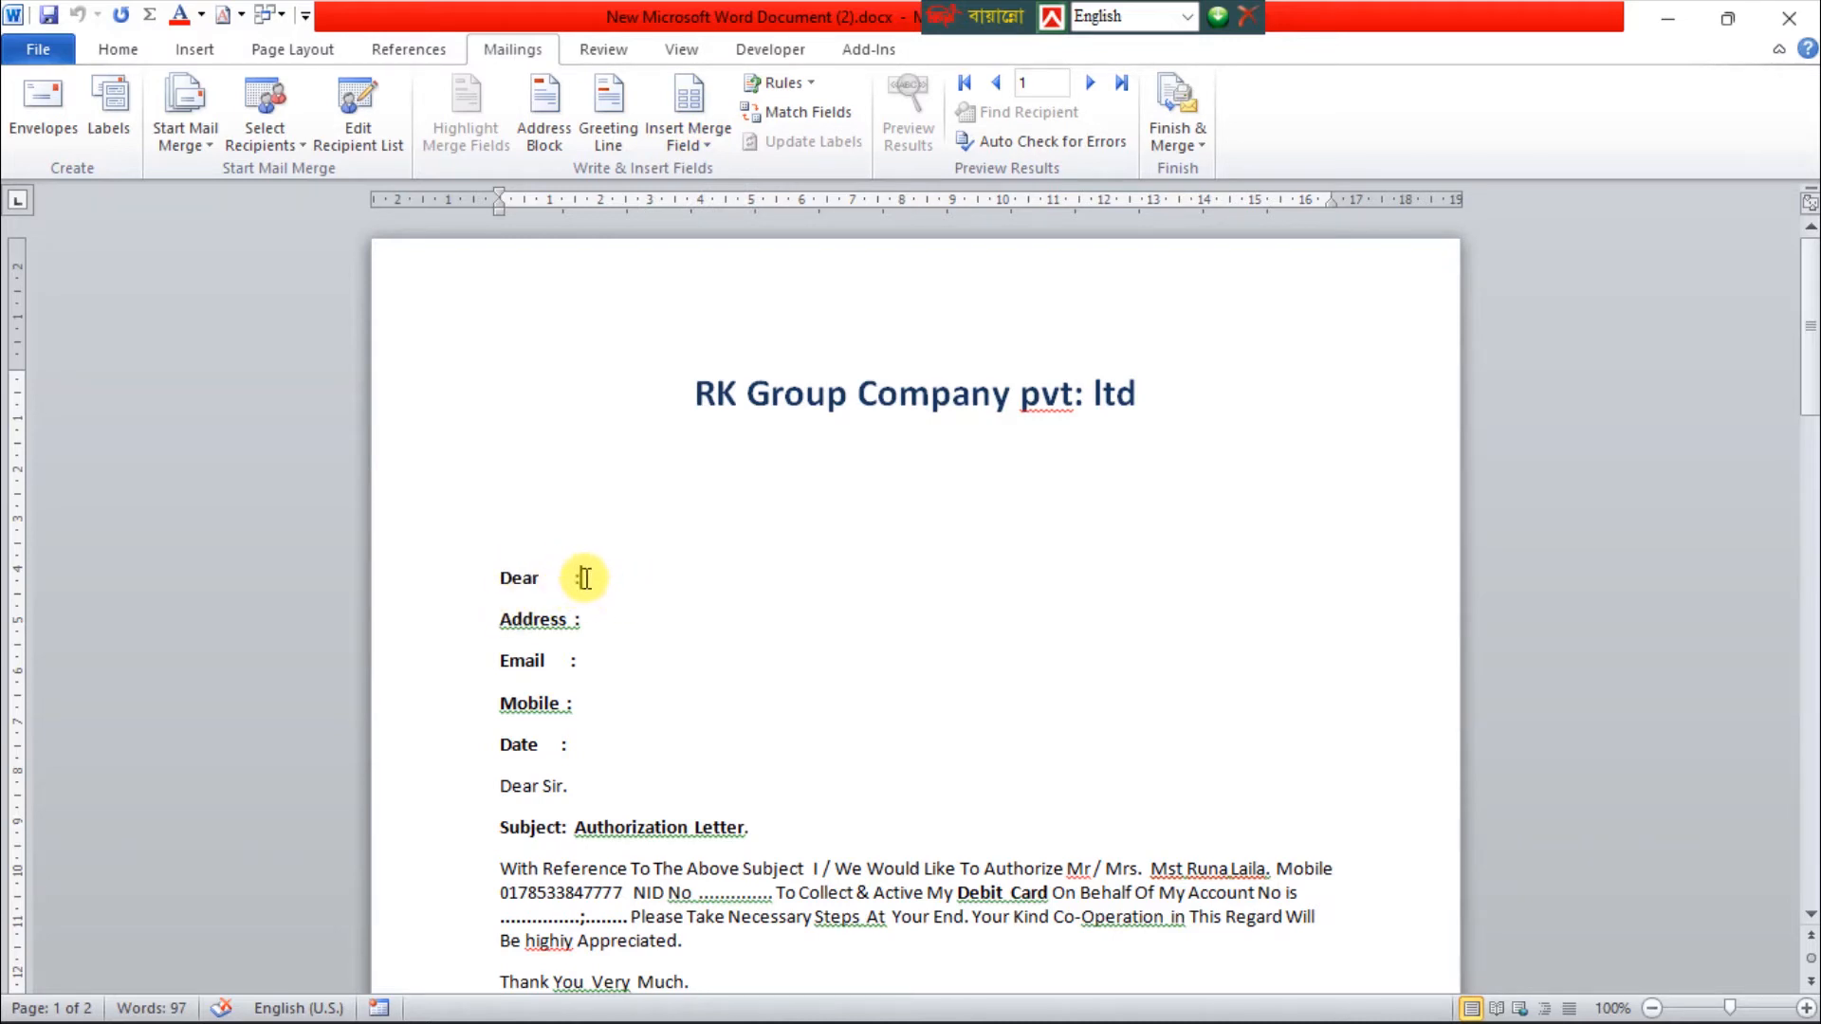
left_click(708, 139)
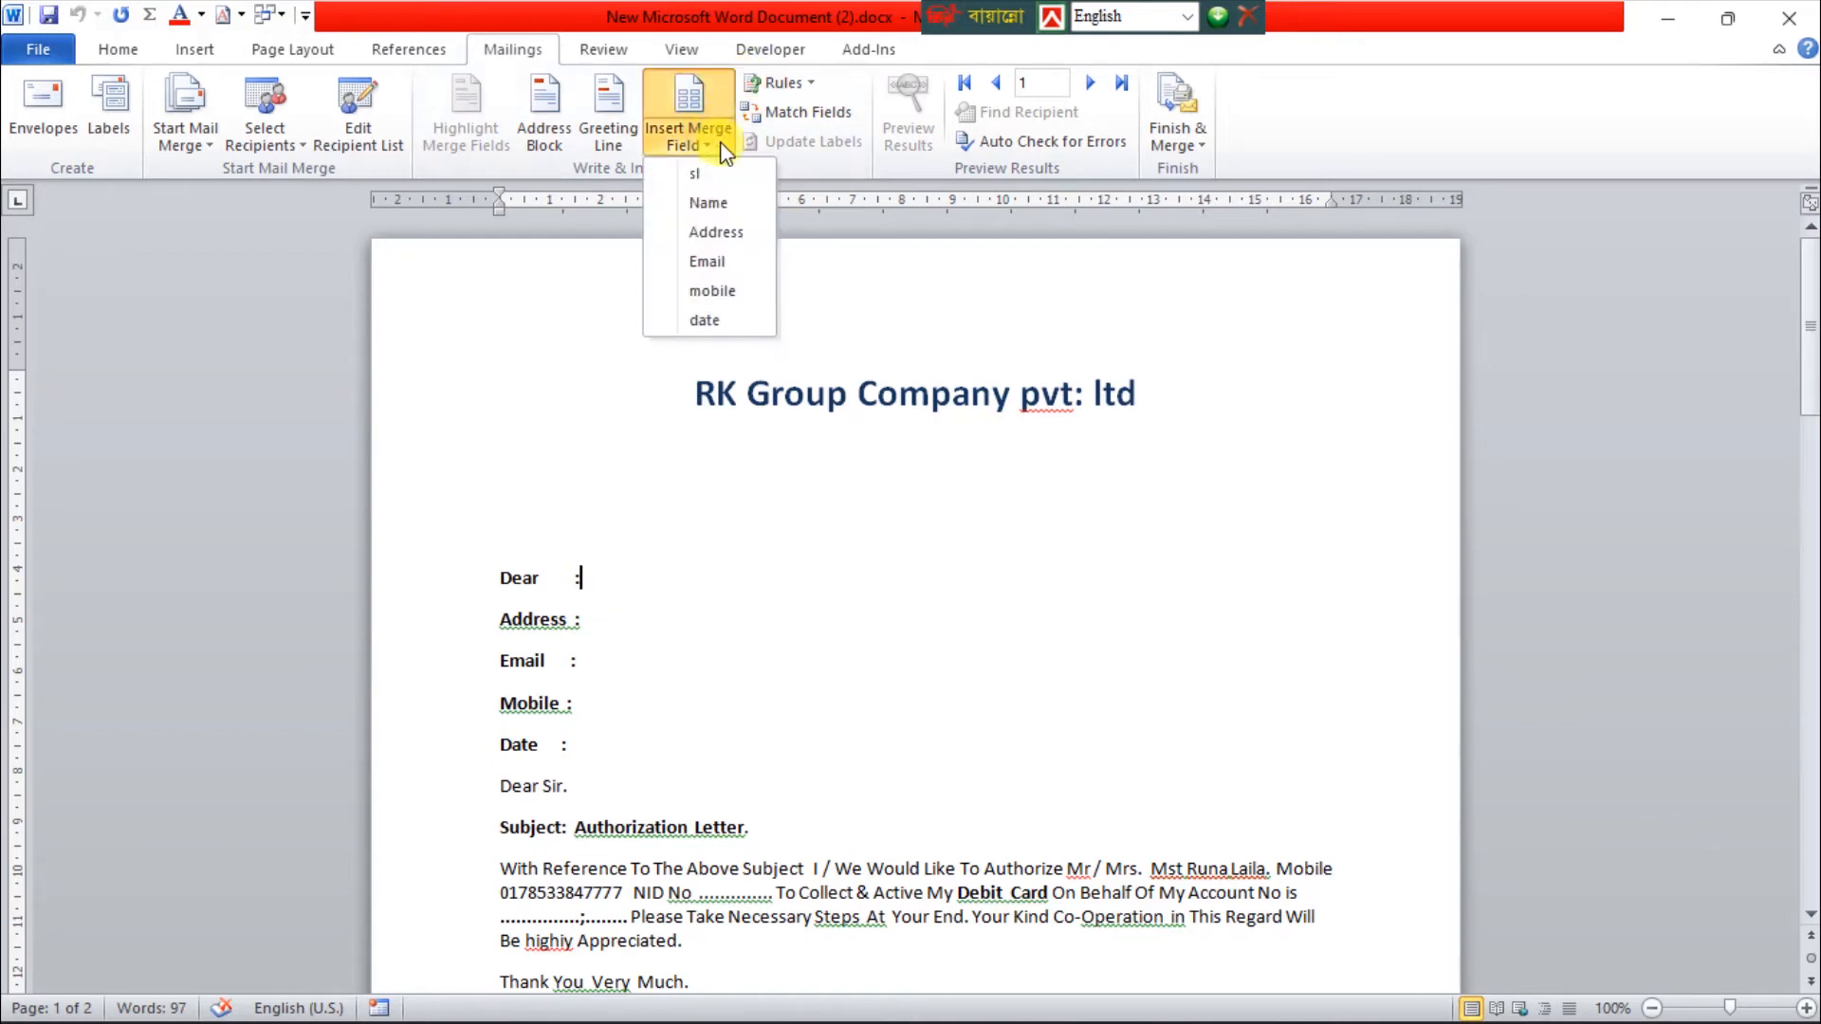
left_click(713, 211)
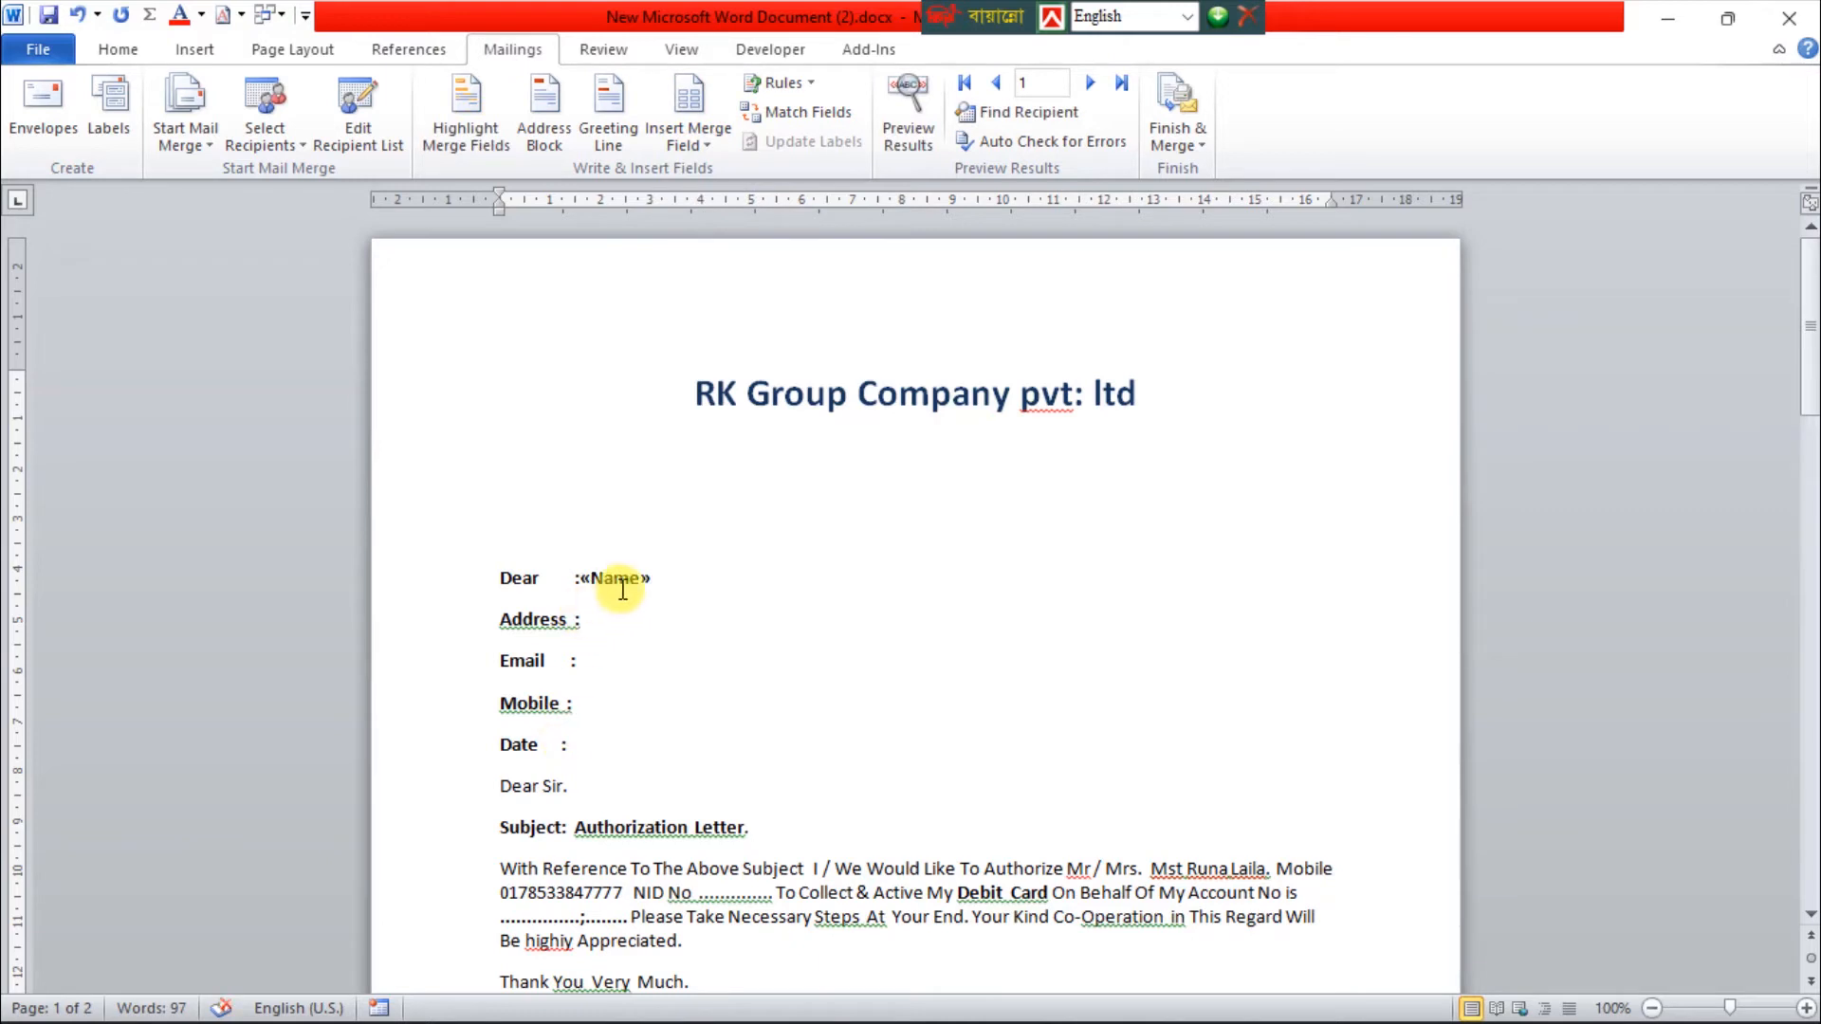
left_click(593, 623)
left_click(709, 148)
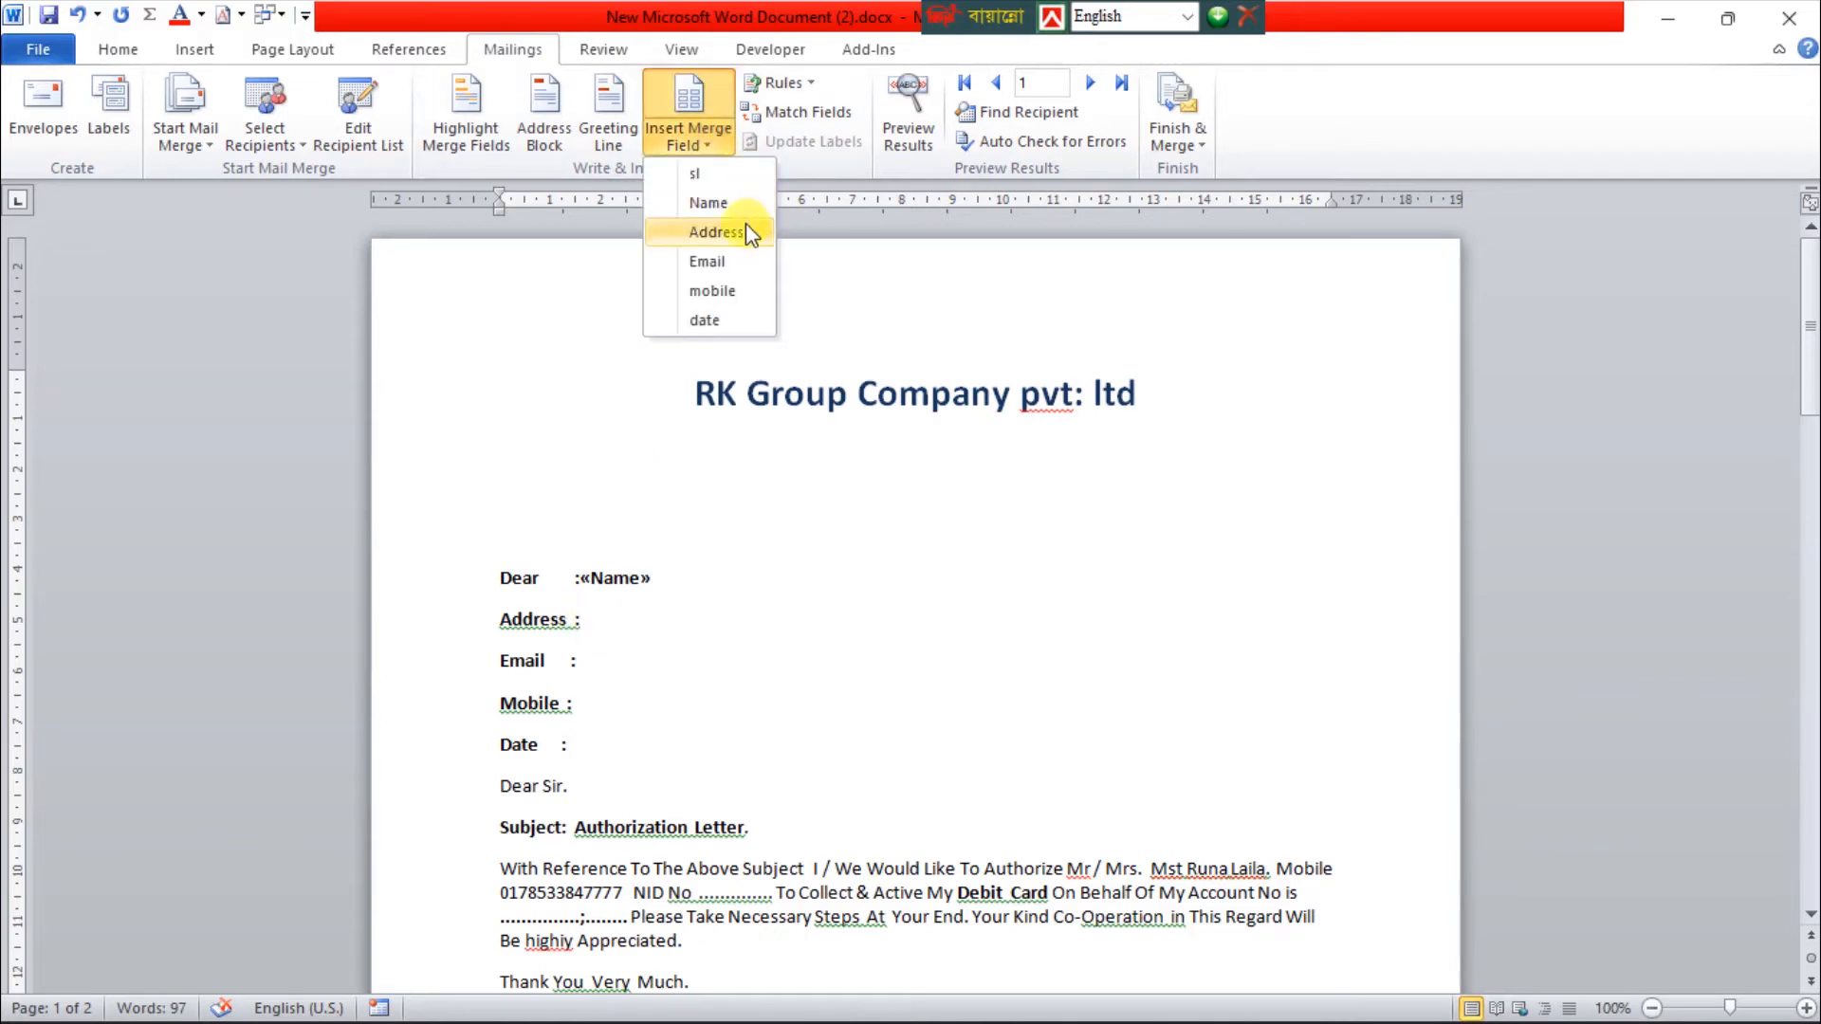
left_click(710, 237)
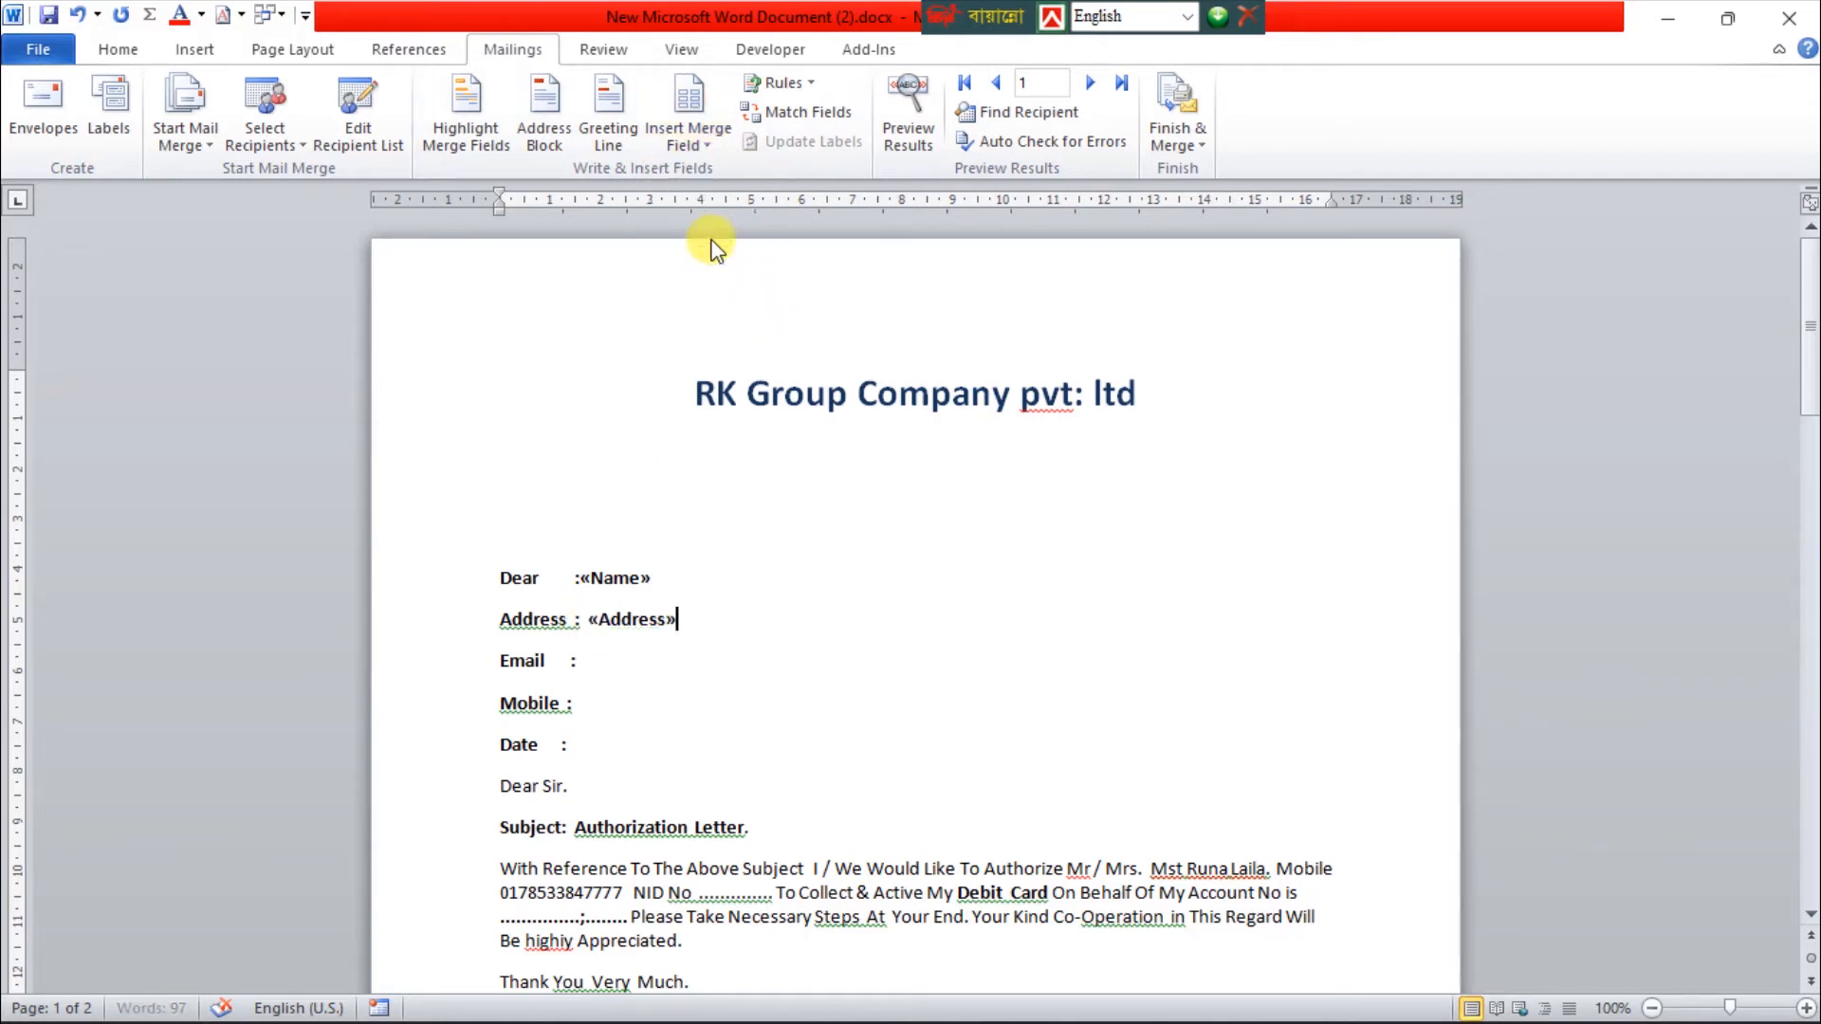
Insert the Email merge field on the letter's Email line and the mobile merge field on its Mobile line
left_click(586, 661)
left_click(710, 144)
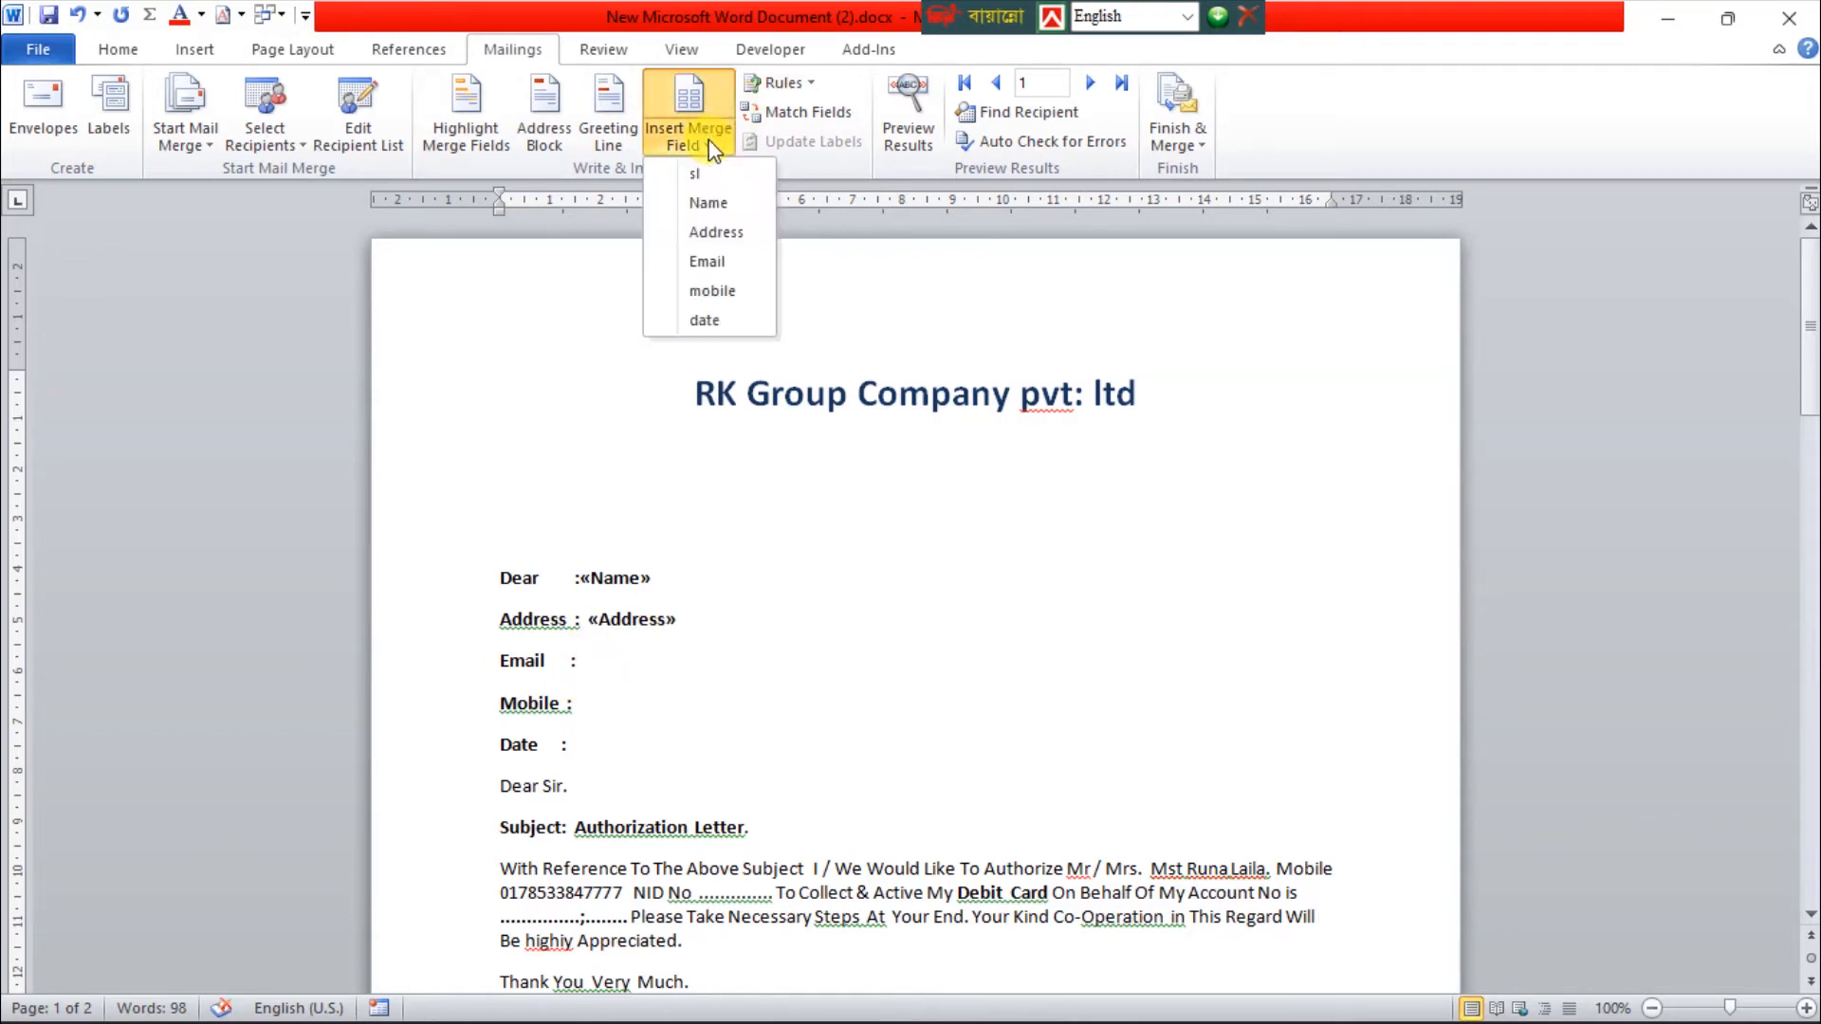
left_click(732, 256)
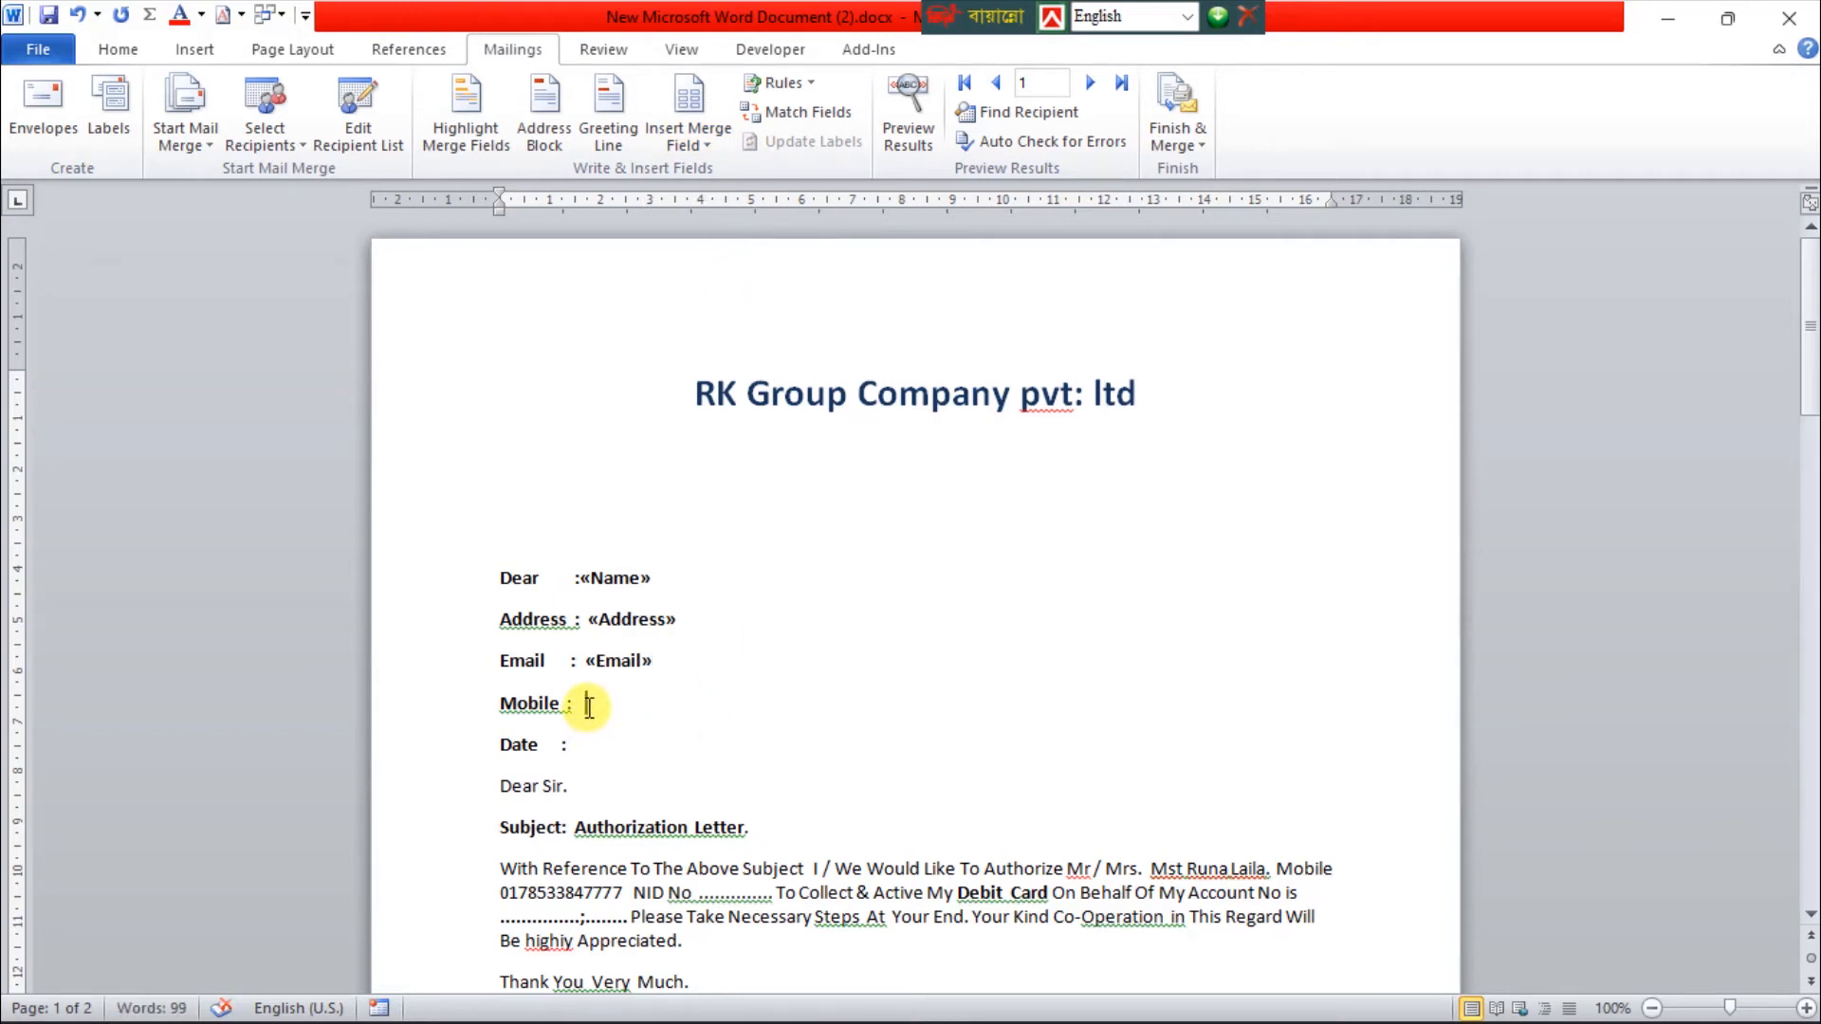
left_click(589, 705)
left_click(714, 146)
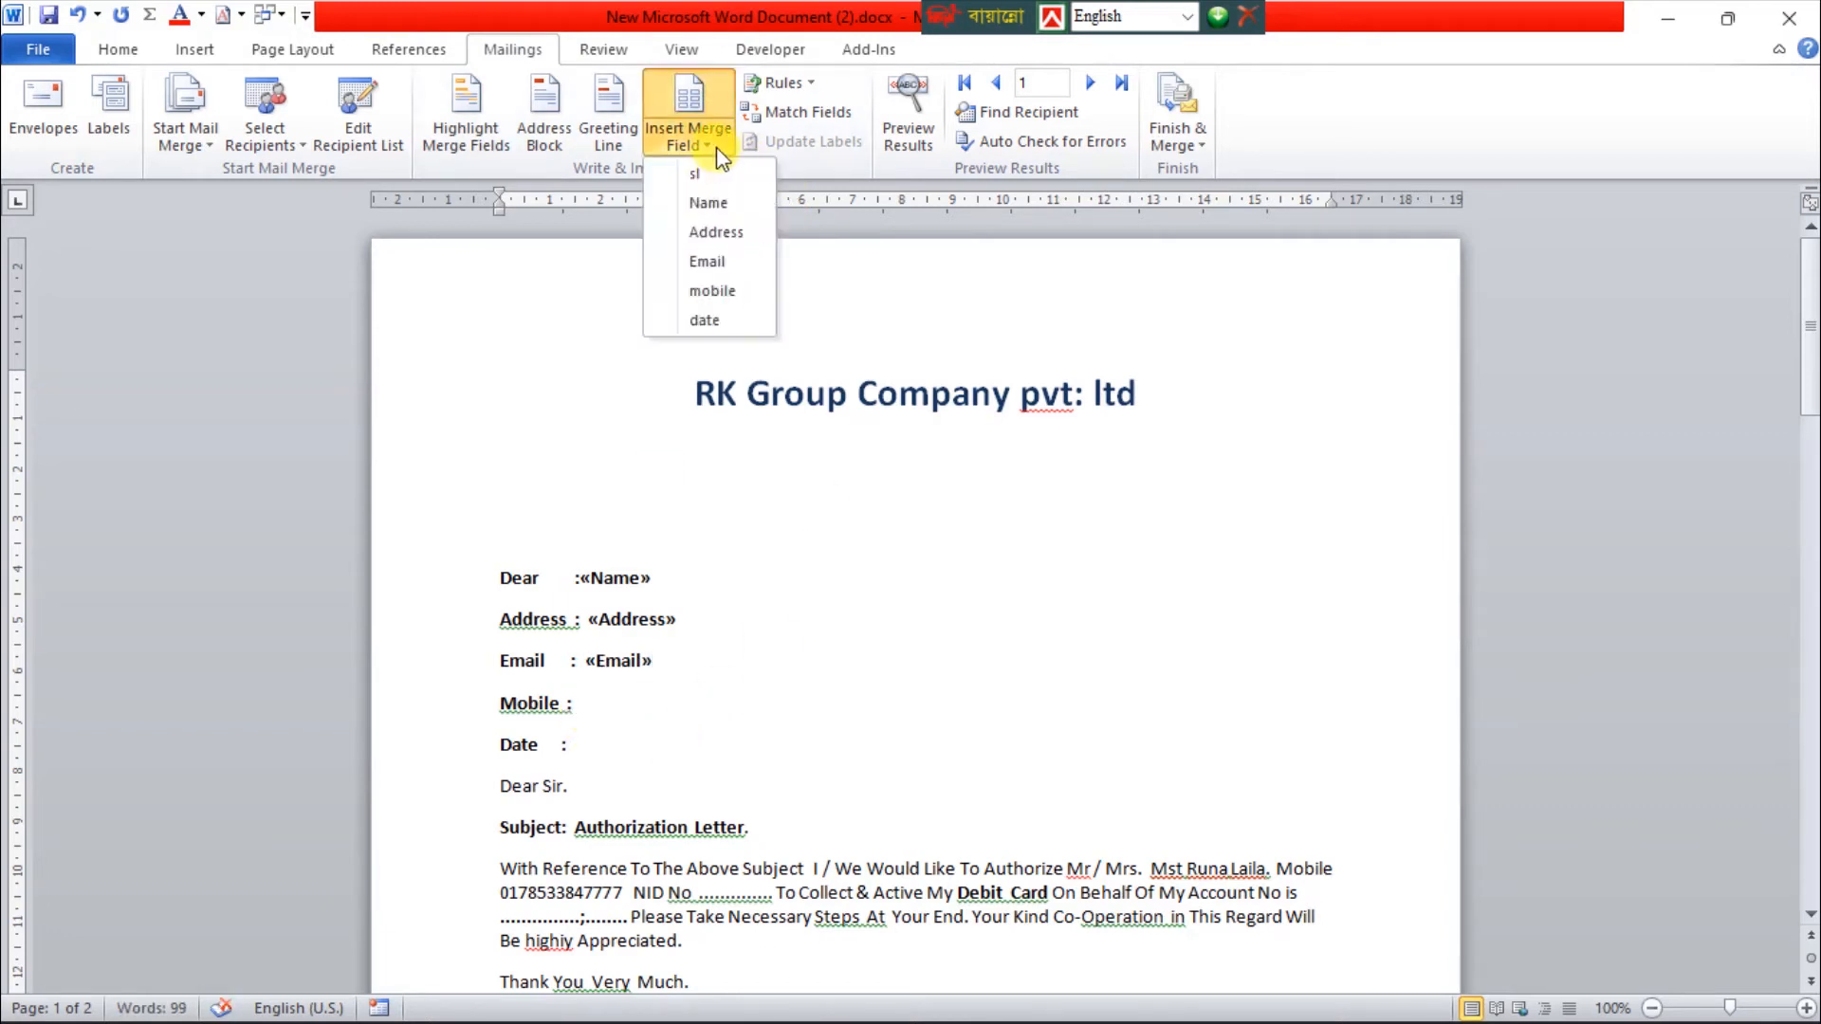
left_click(720, 286)
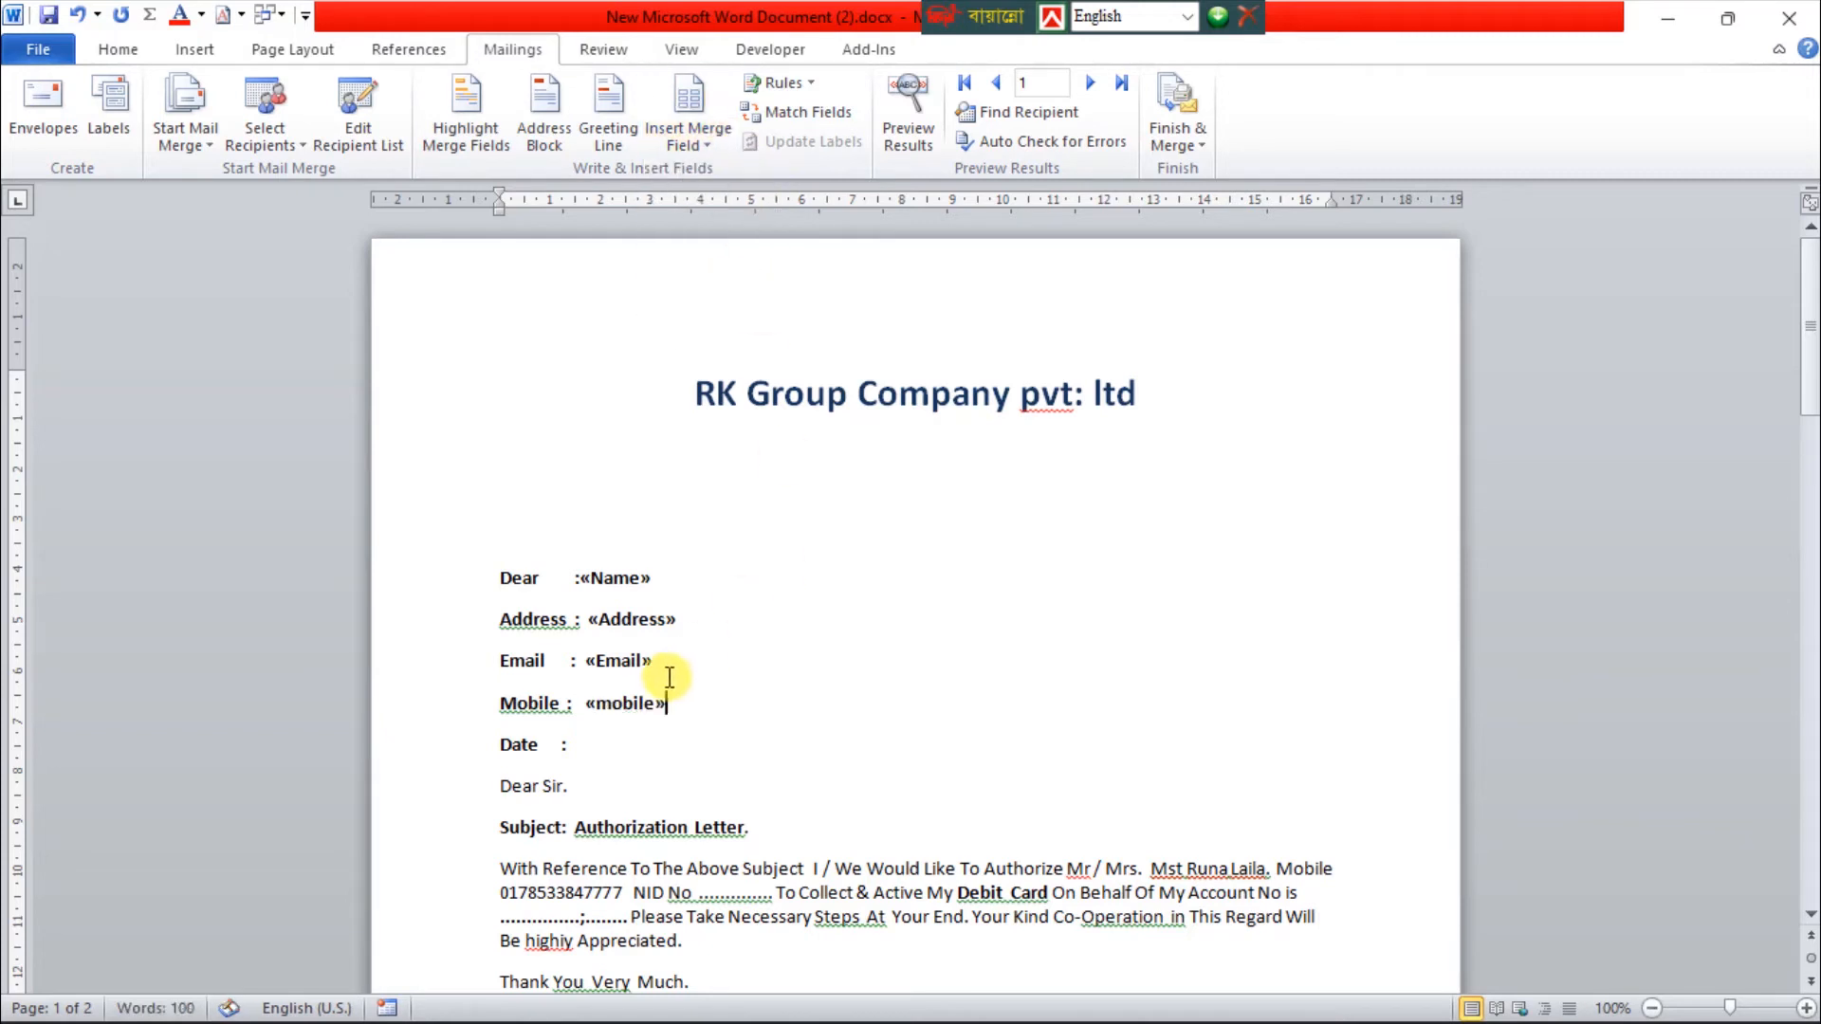
Insert the date merge field after the letter's Date label
left_click(575, 744)
left_click(707, 142)
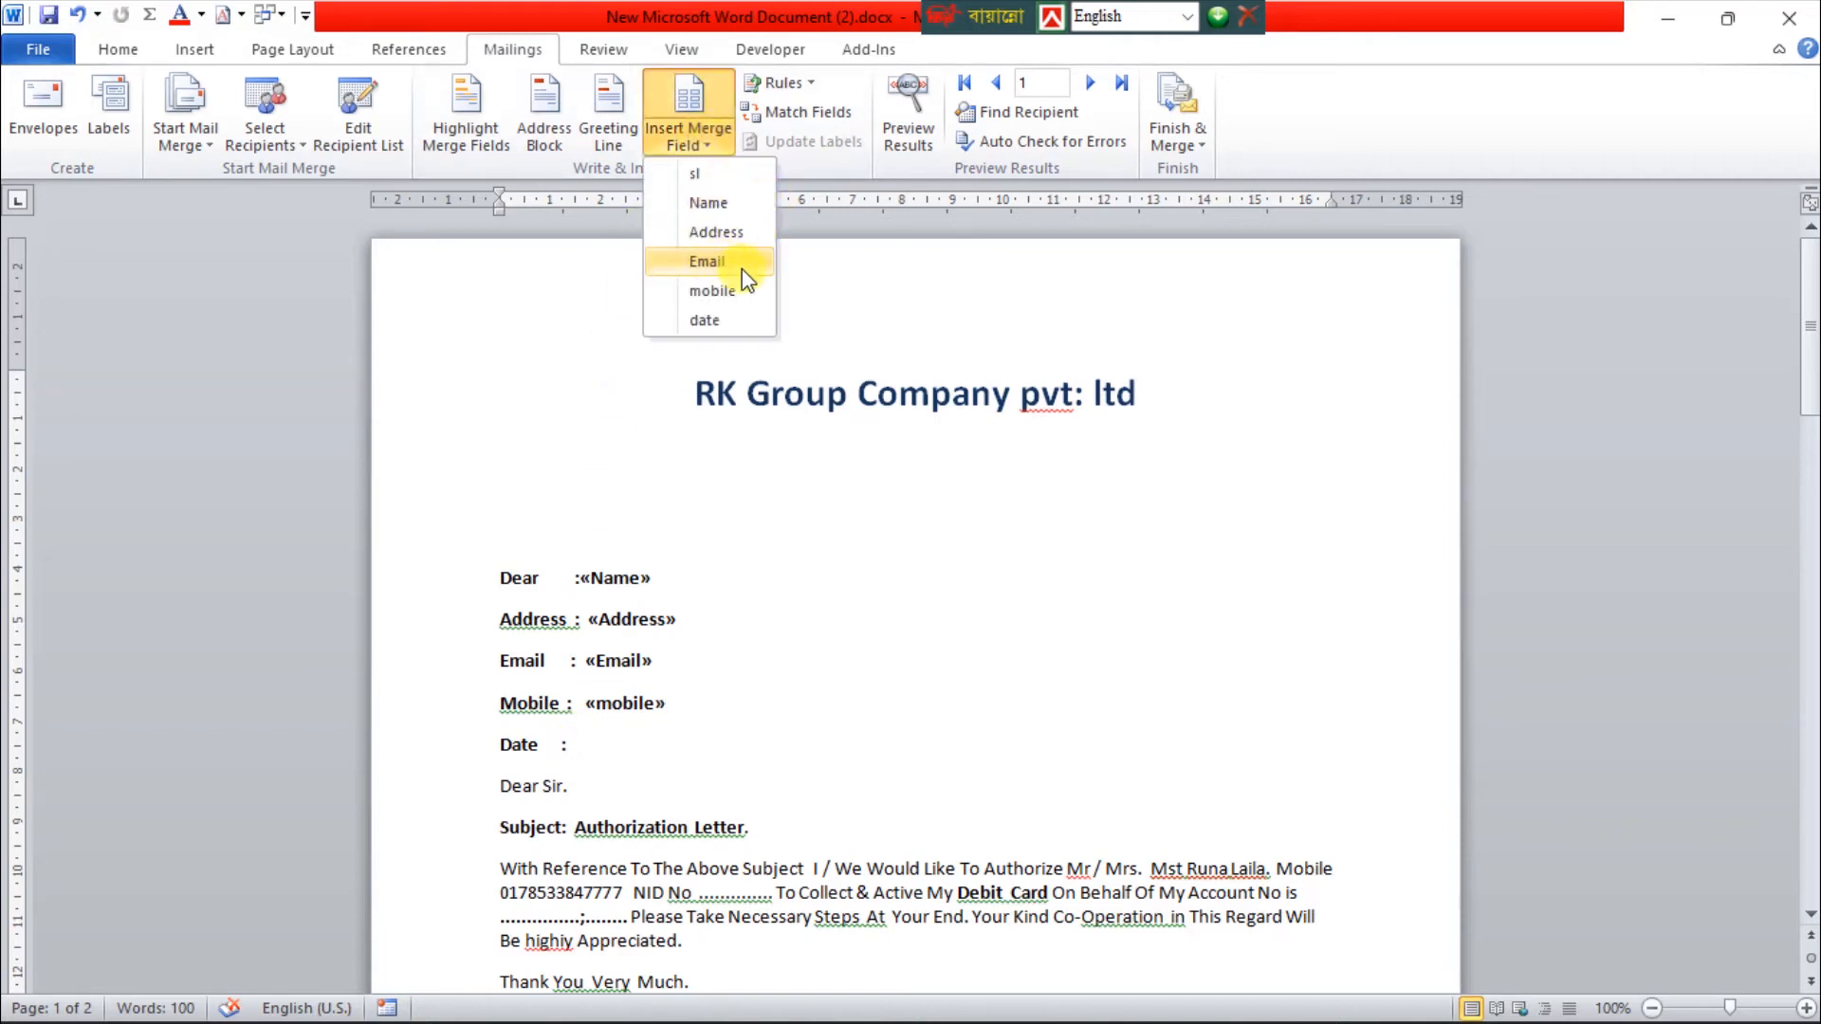
left_click(706, 320)
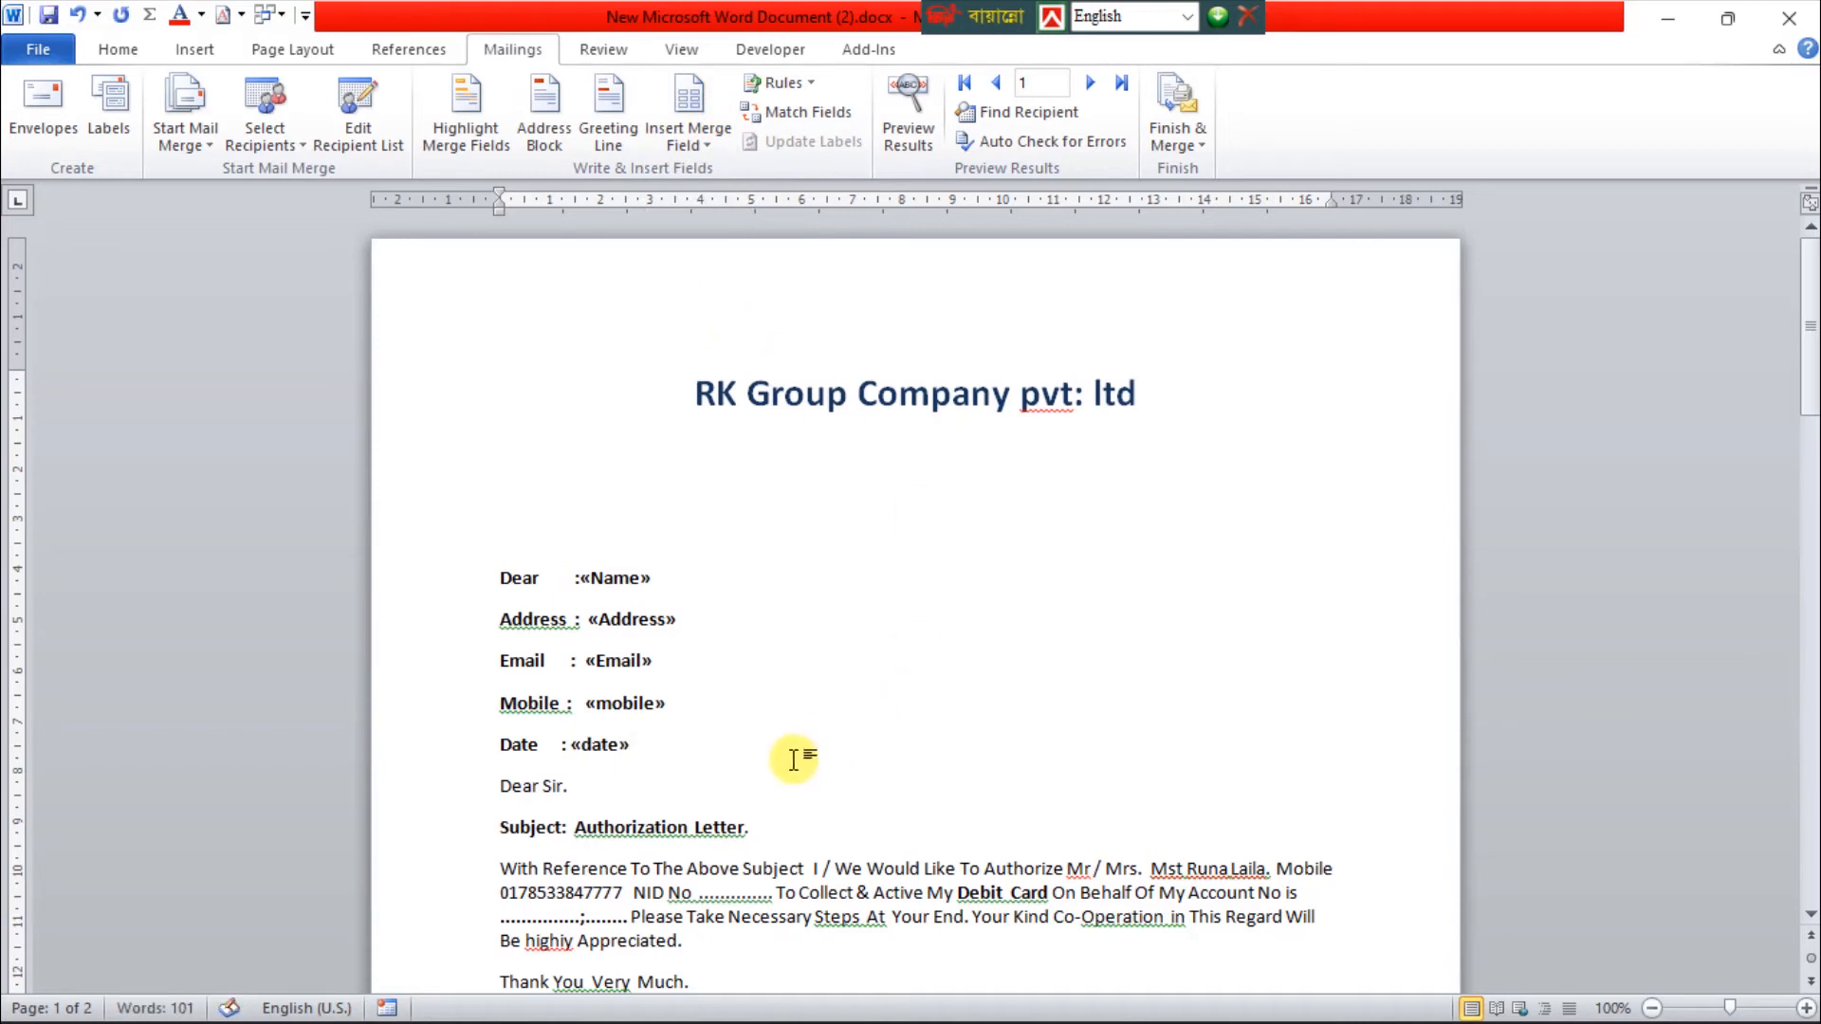
Preview the merge results in the letter and compare the first record with the recipient table in data bt.docx
left_click(709, 146)
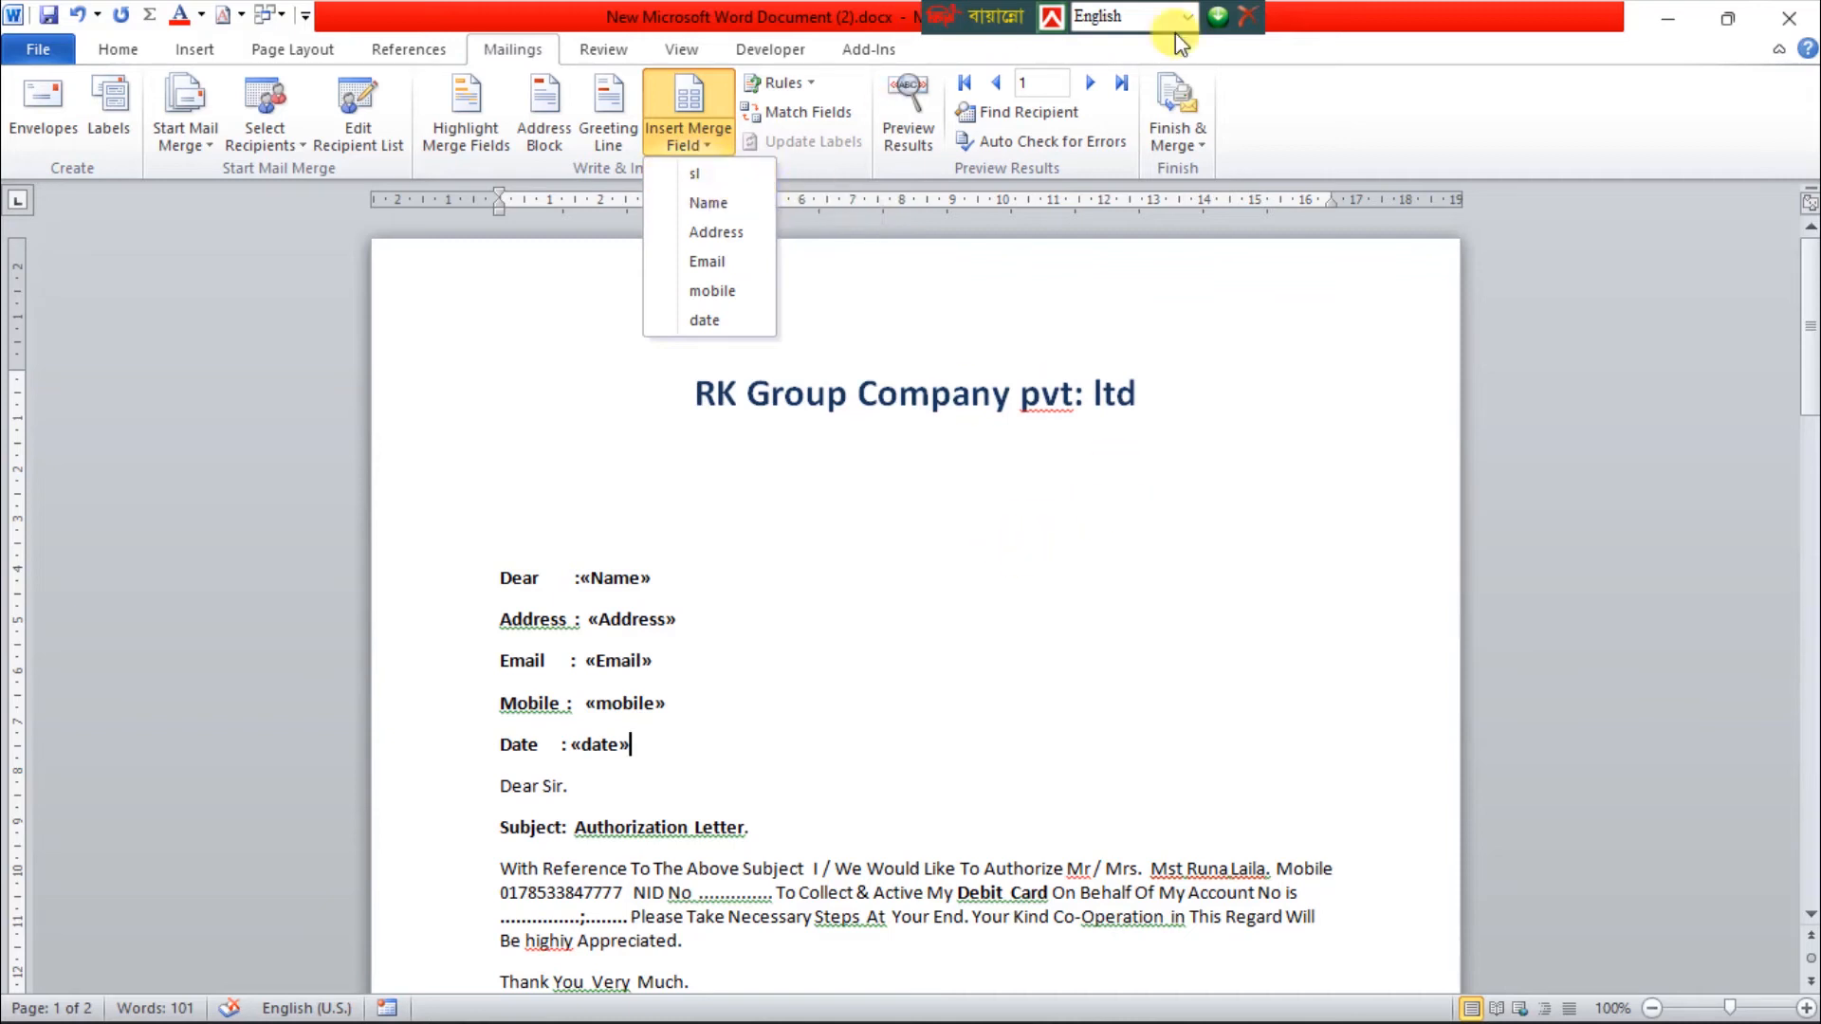
left_click(907, 155)
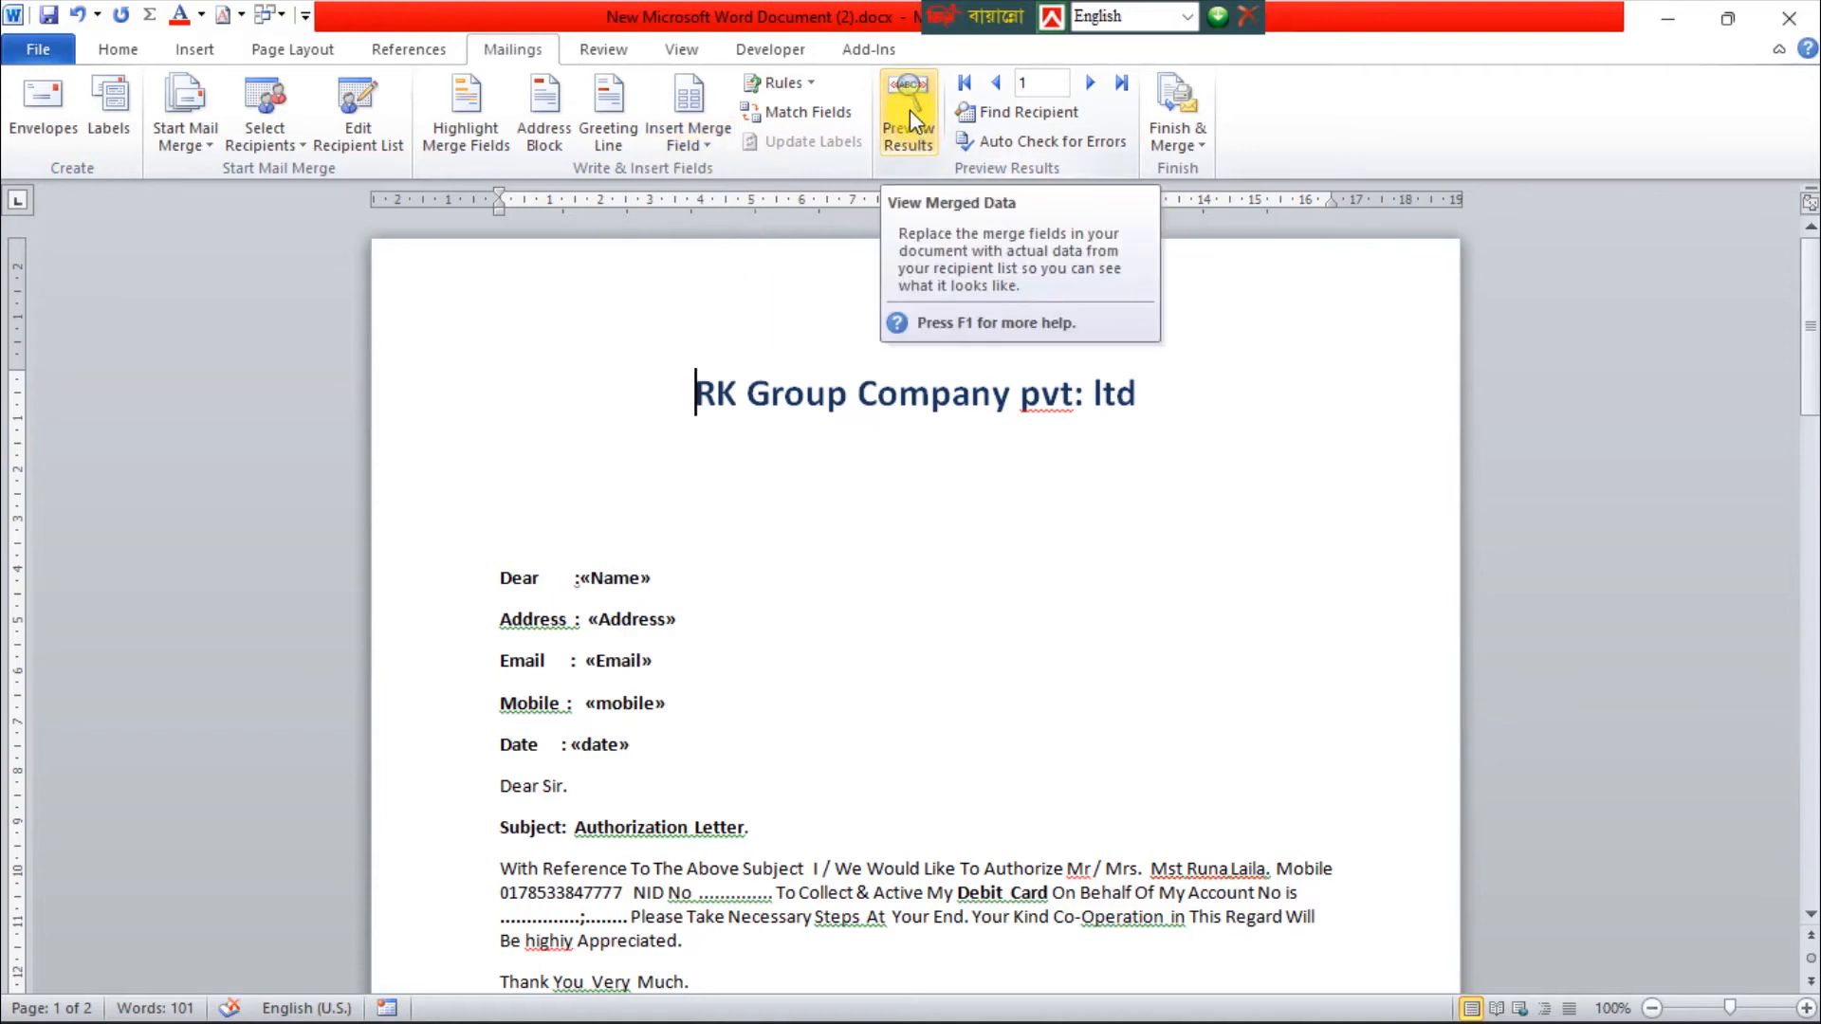
left_click(909, 114)
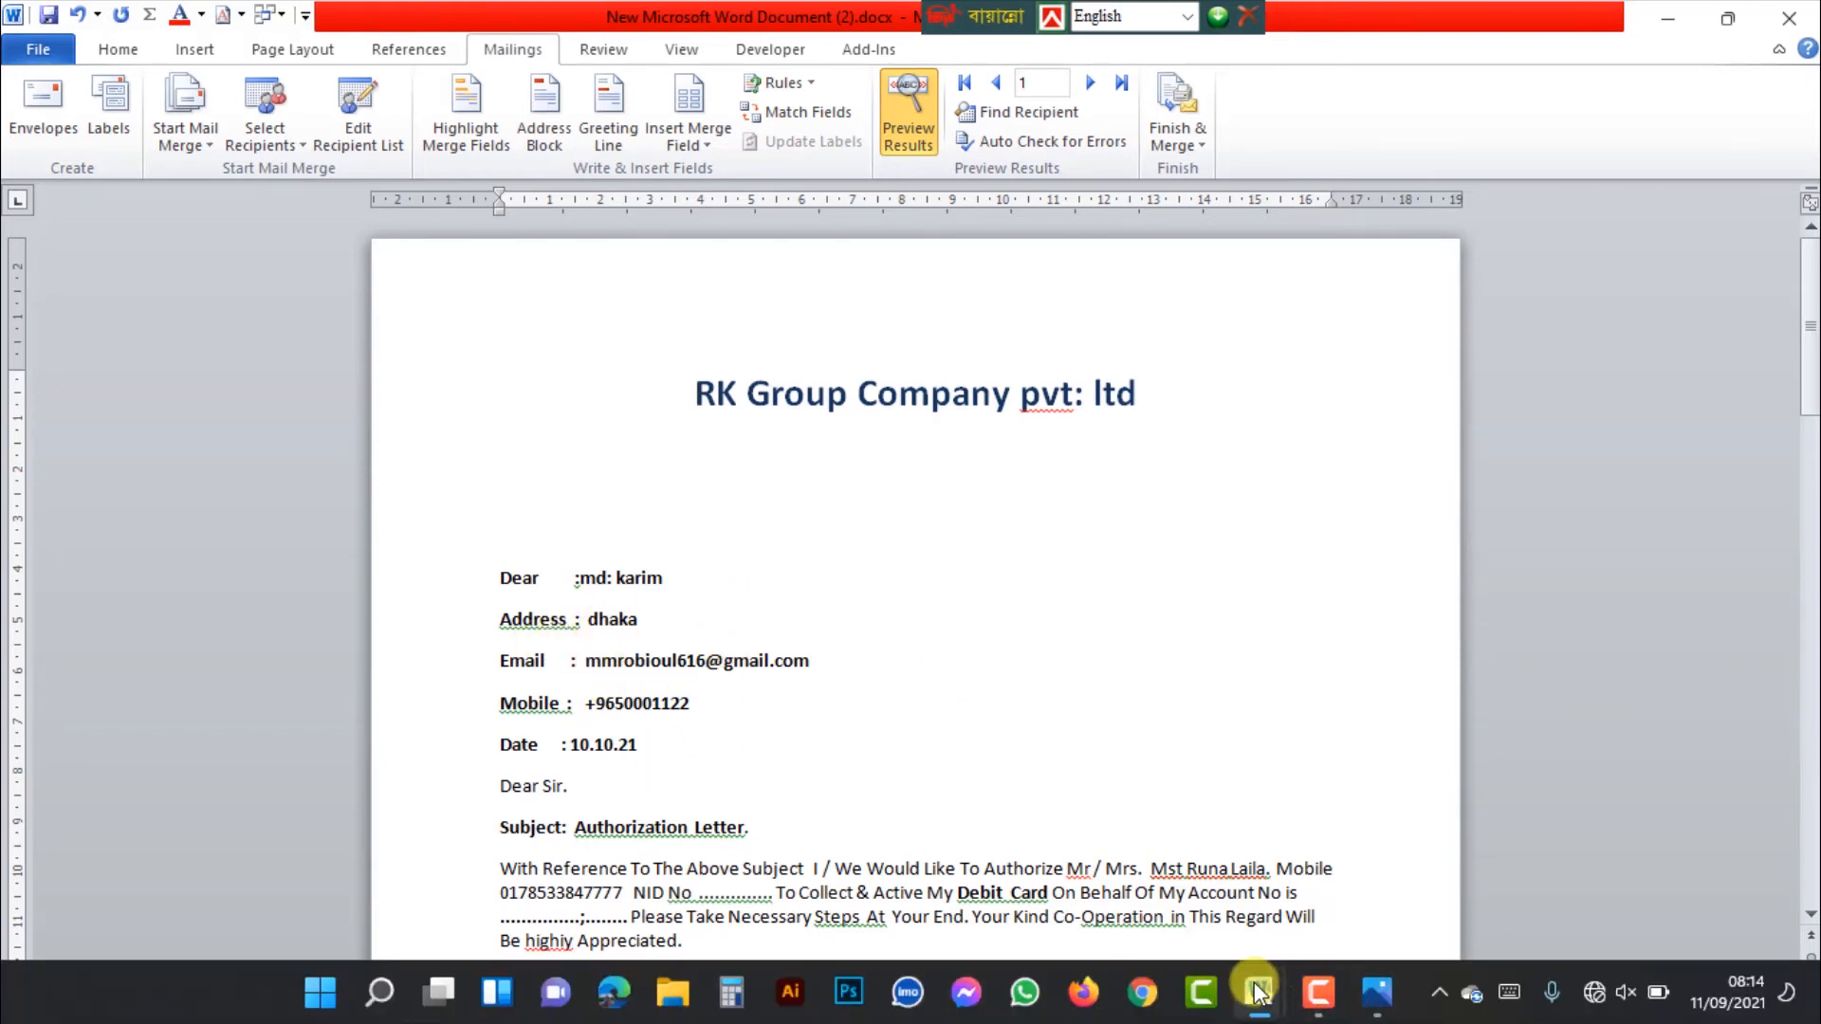
mouse_move(1259, 992)
left_click(1339, 906)
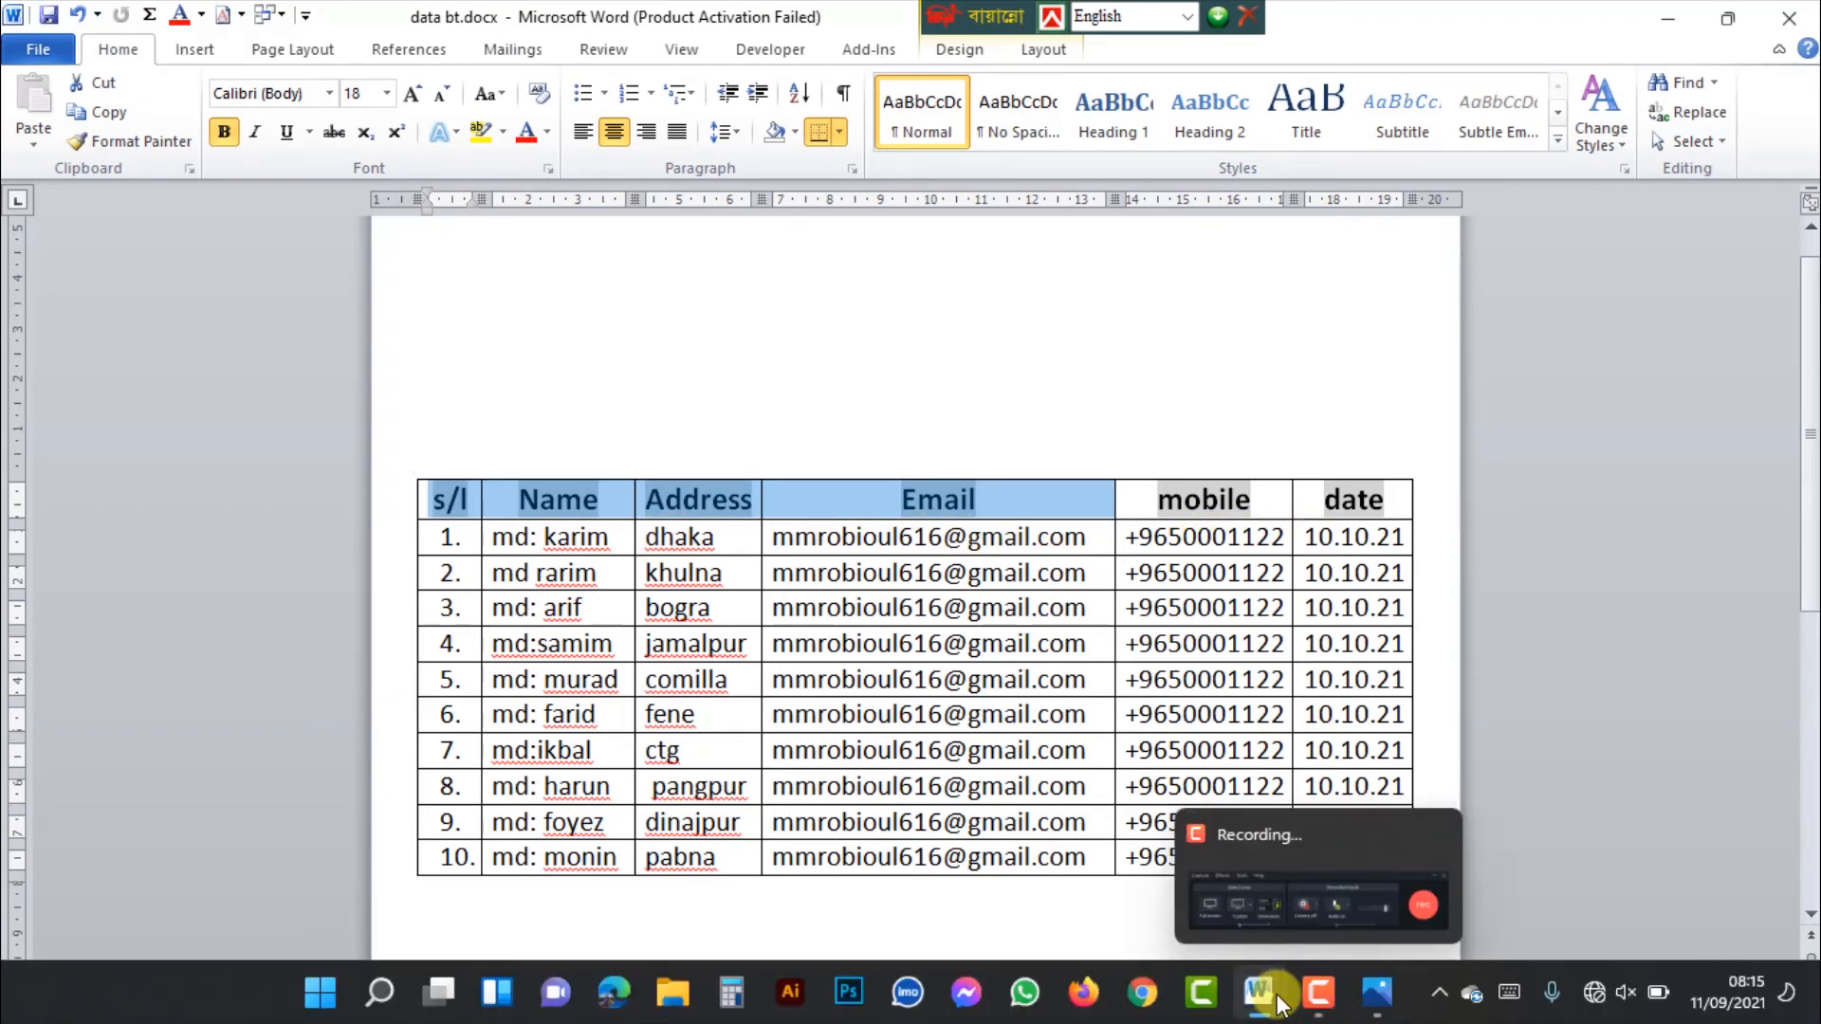
mouse_move(1276, 996)
left_click(1175, 903)
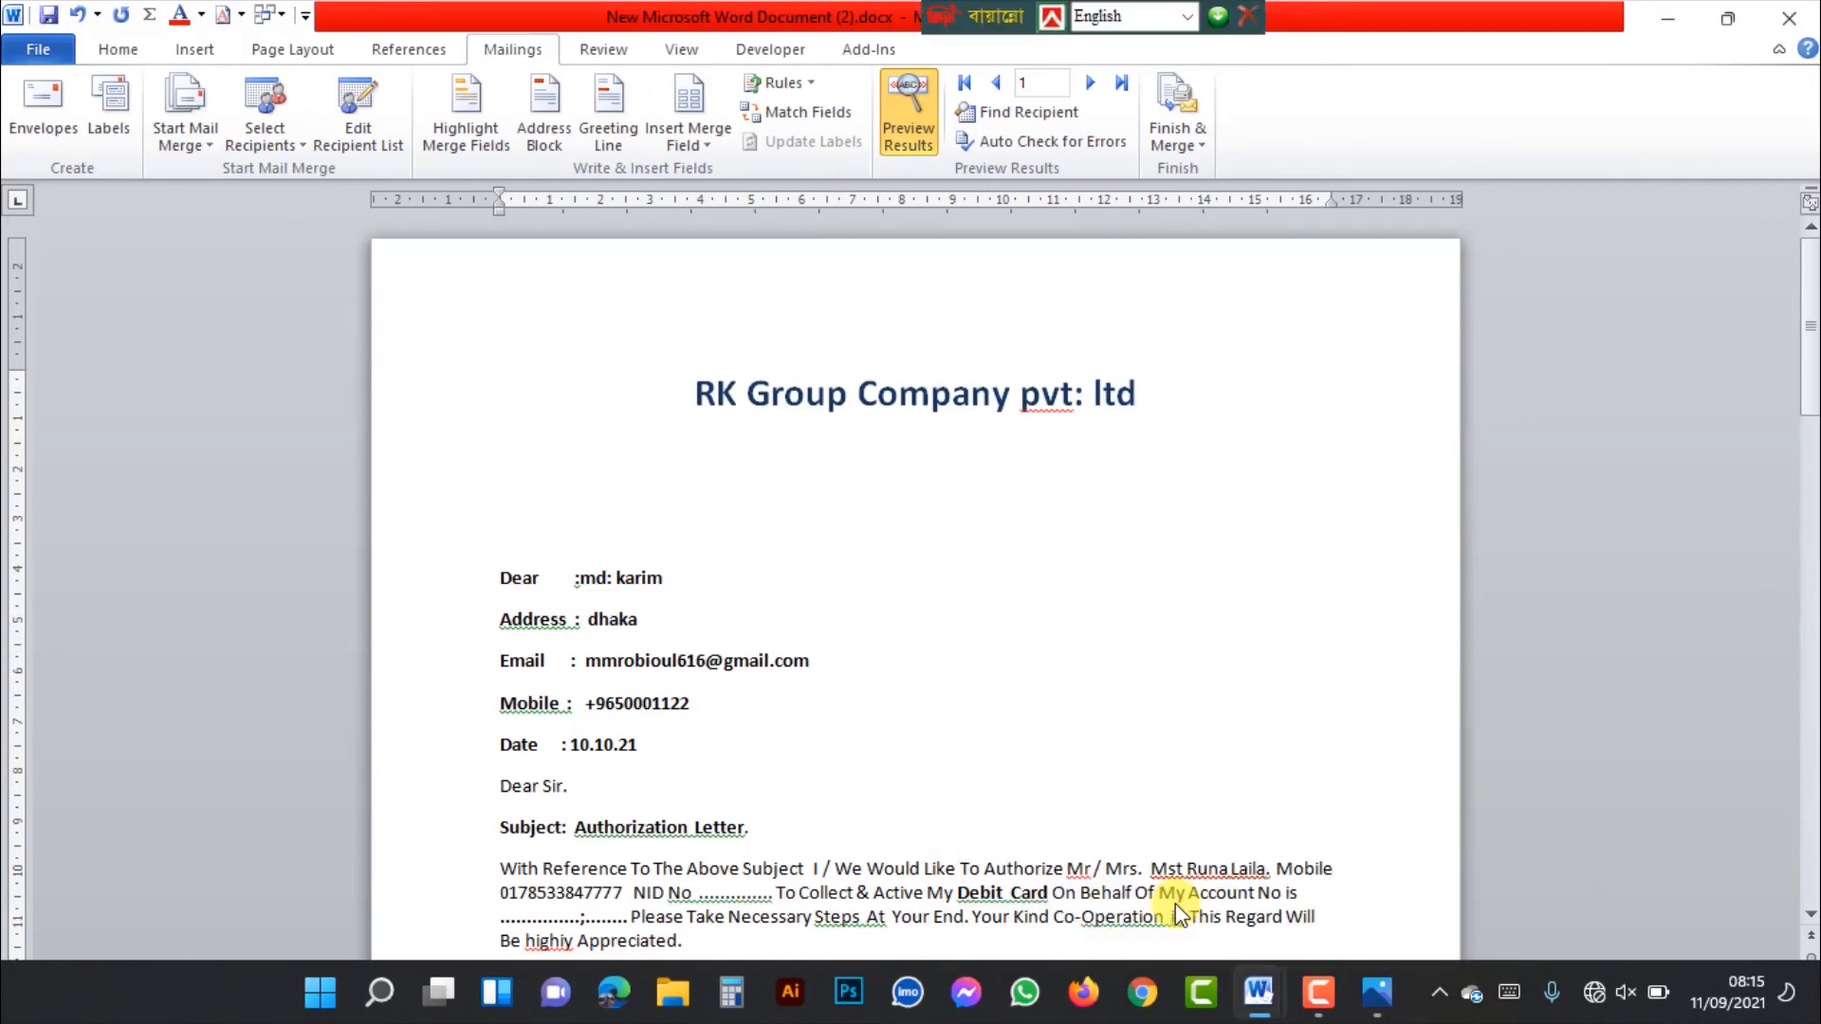
View the options for finishing the merge and look through the previewed letter down to its signature section
left_click(1198, 141)
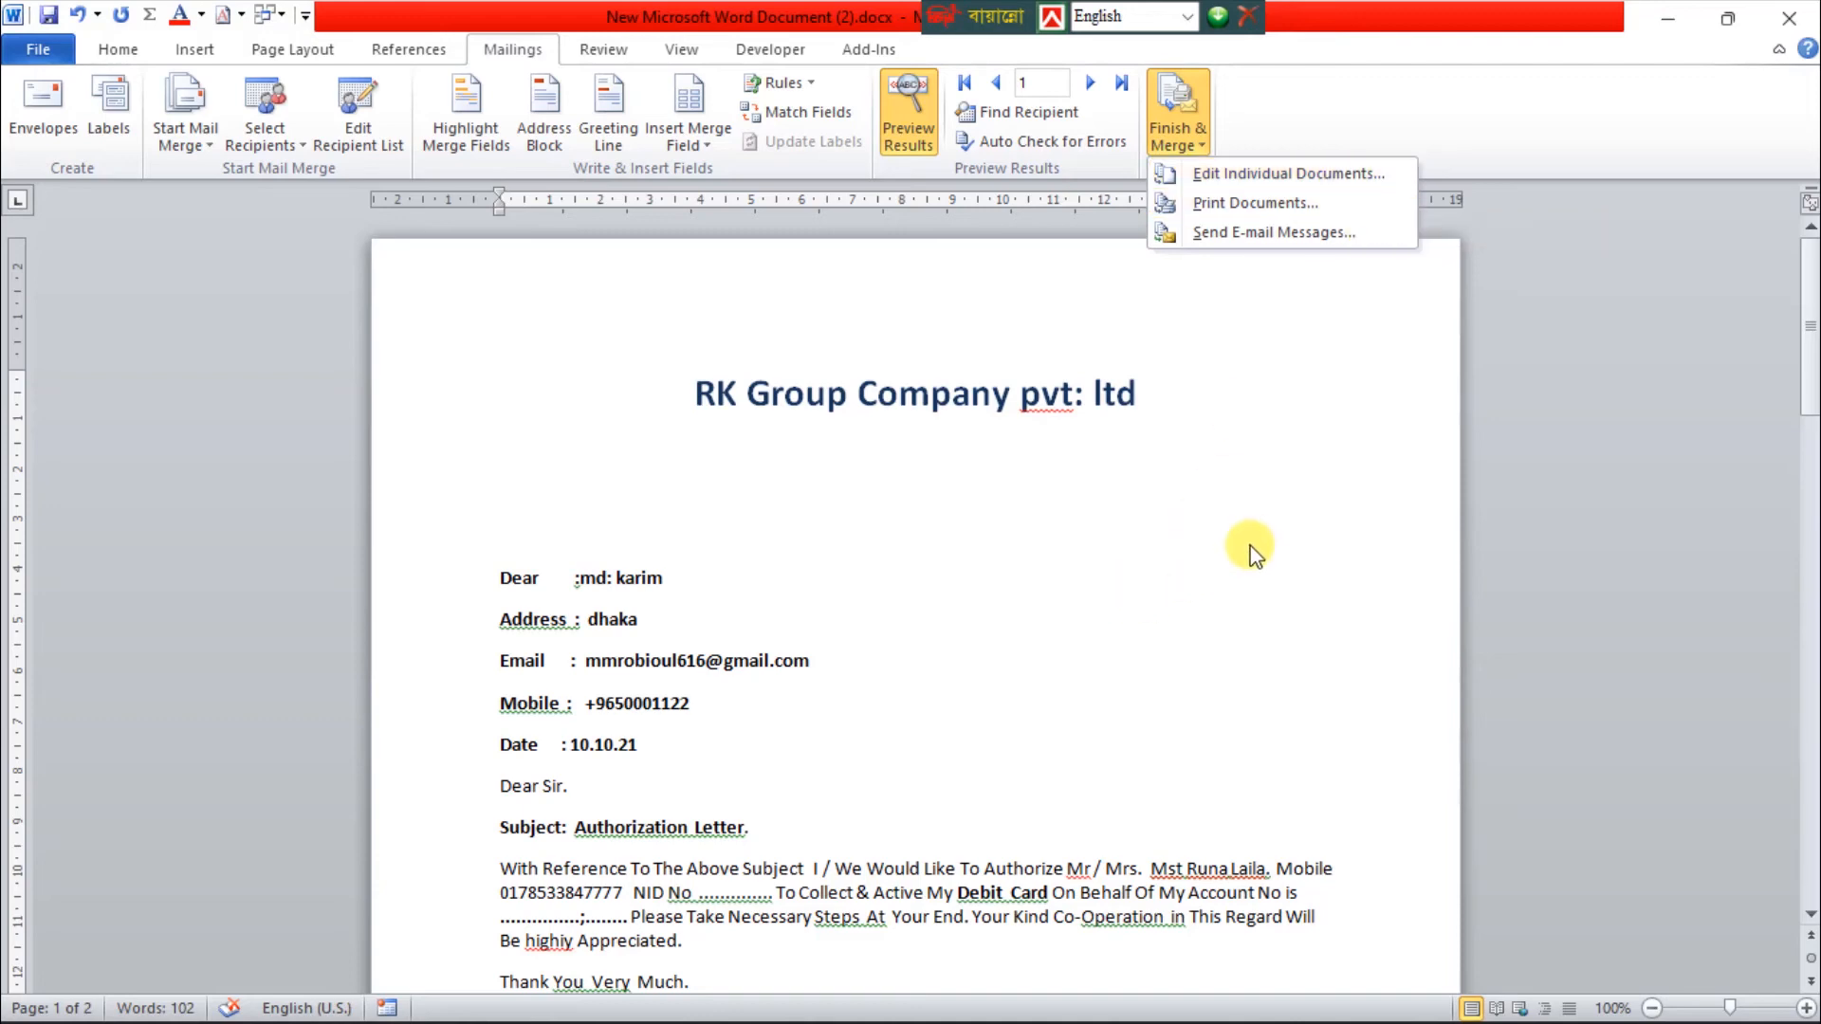
scroll(1135, 683, "down", 15)
scroll(911, 692, "up", 15)
left_click(1675, 401)
scroll(825, 658, "down", 10)
scroll(723, 631, "up", 10)
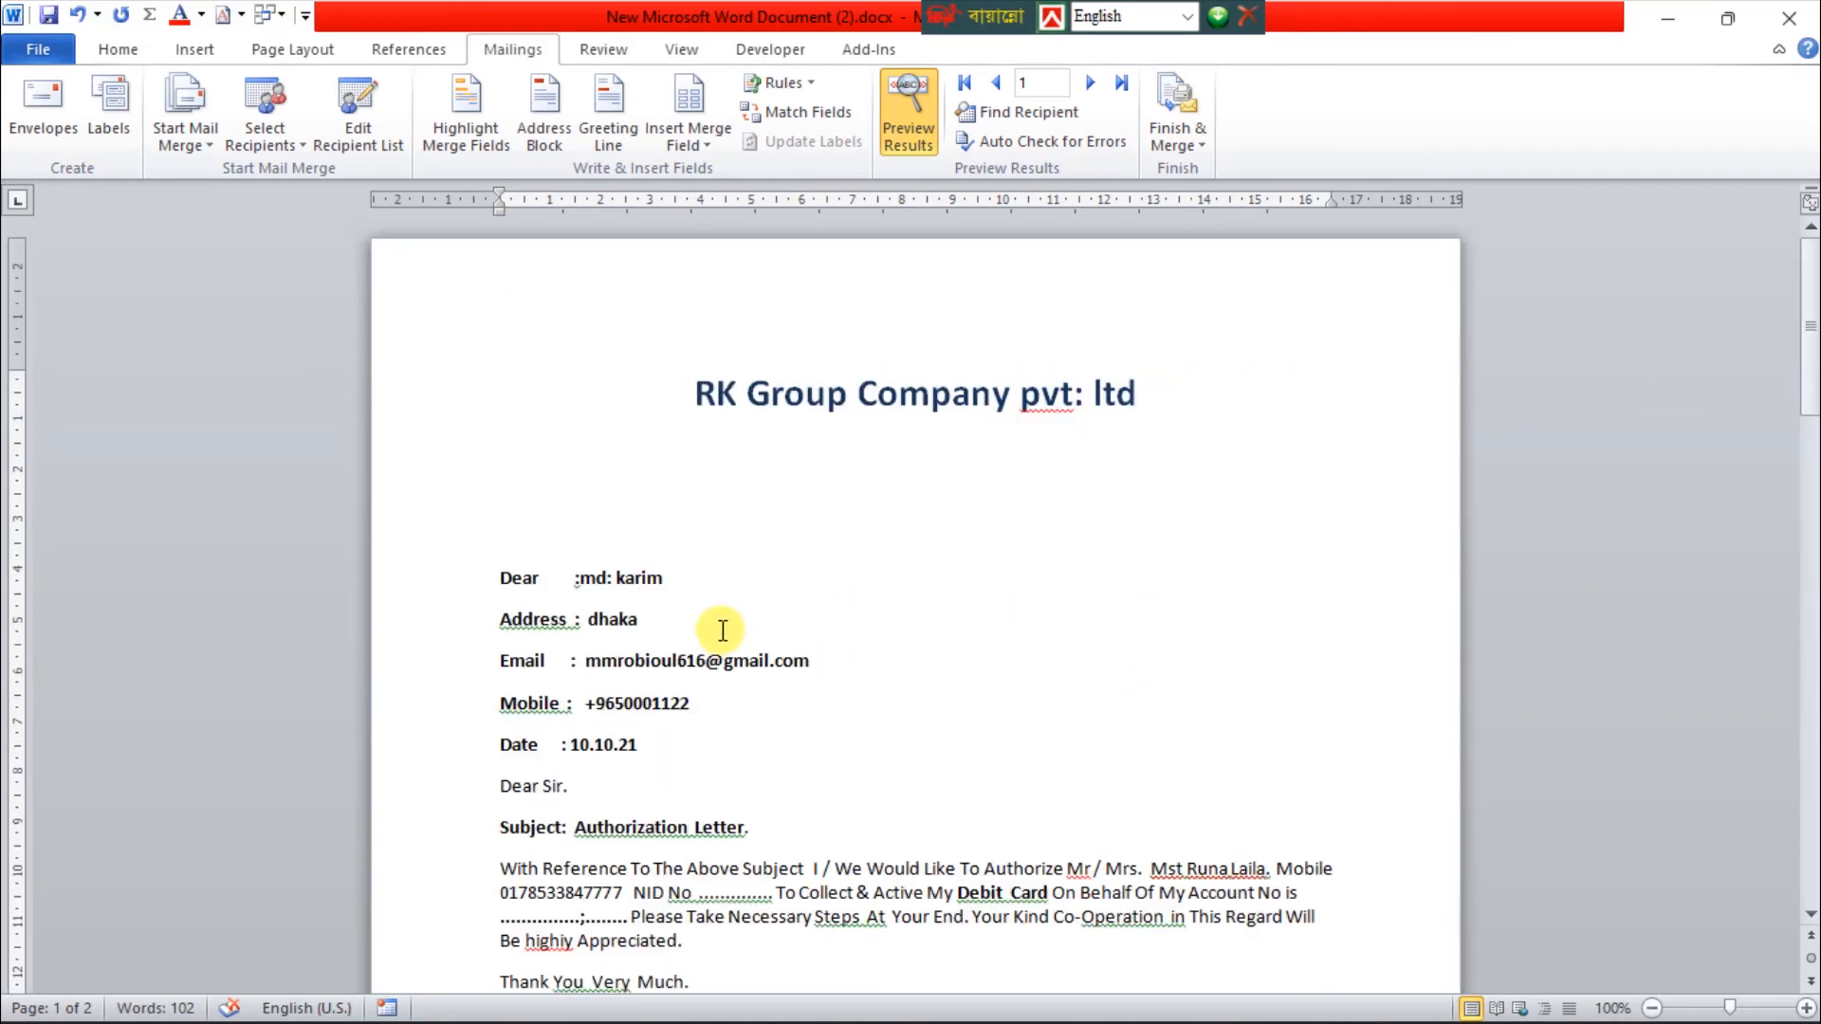
scroll(854, 717, "down", 15)
scroll(844, 683, "up", 5)
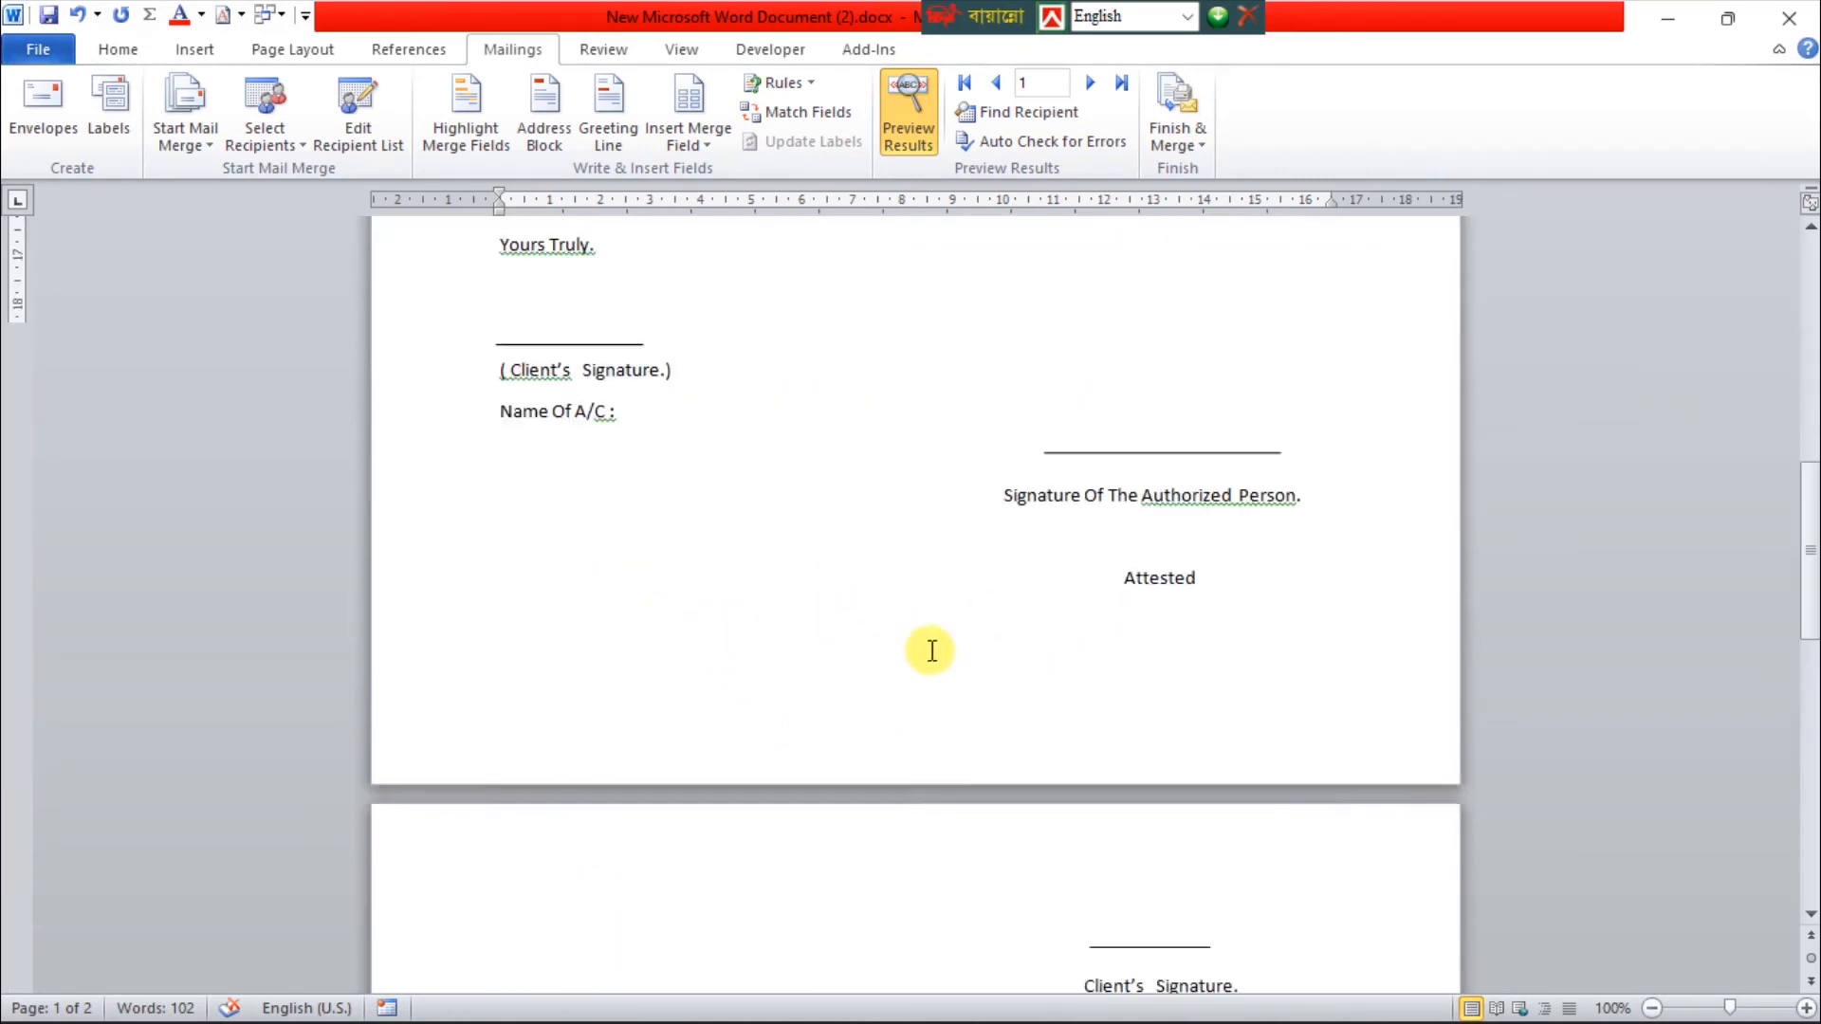
scroll(939, 651, "up", 10)
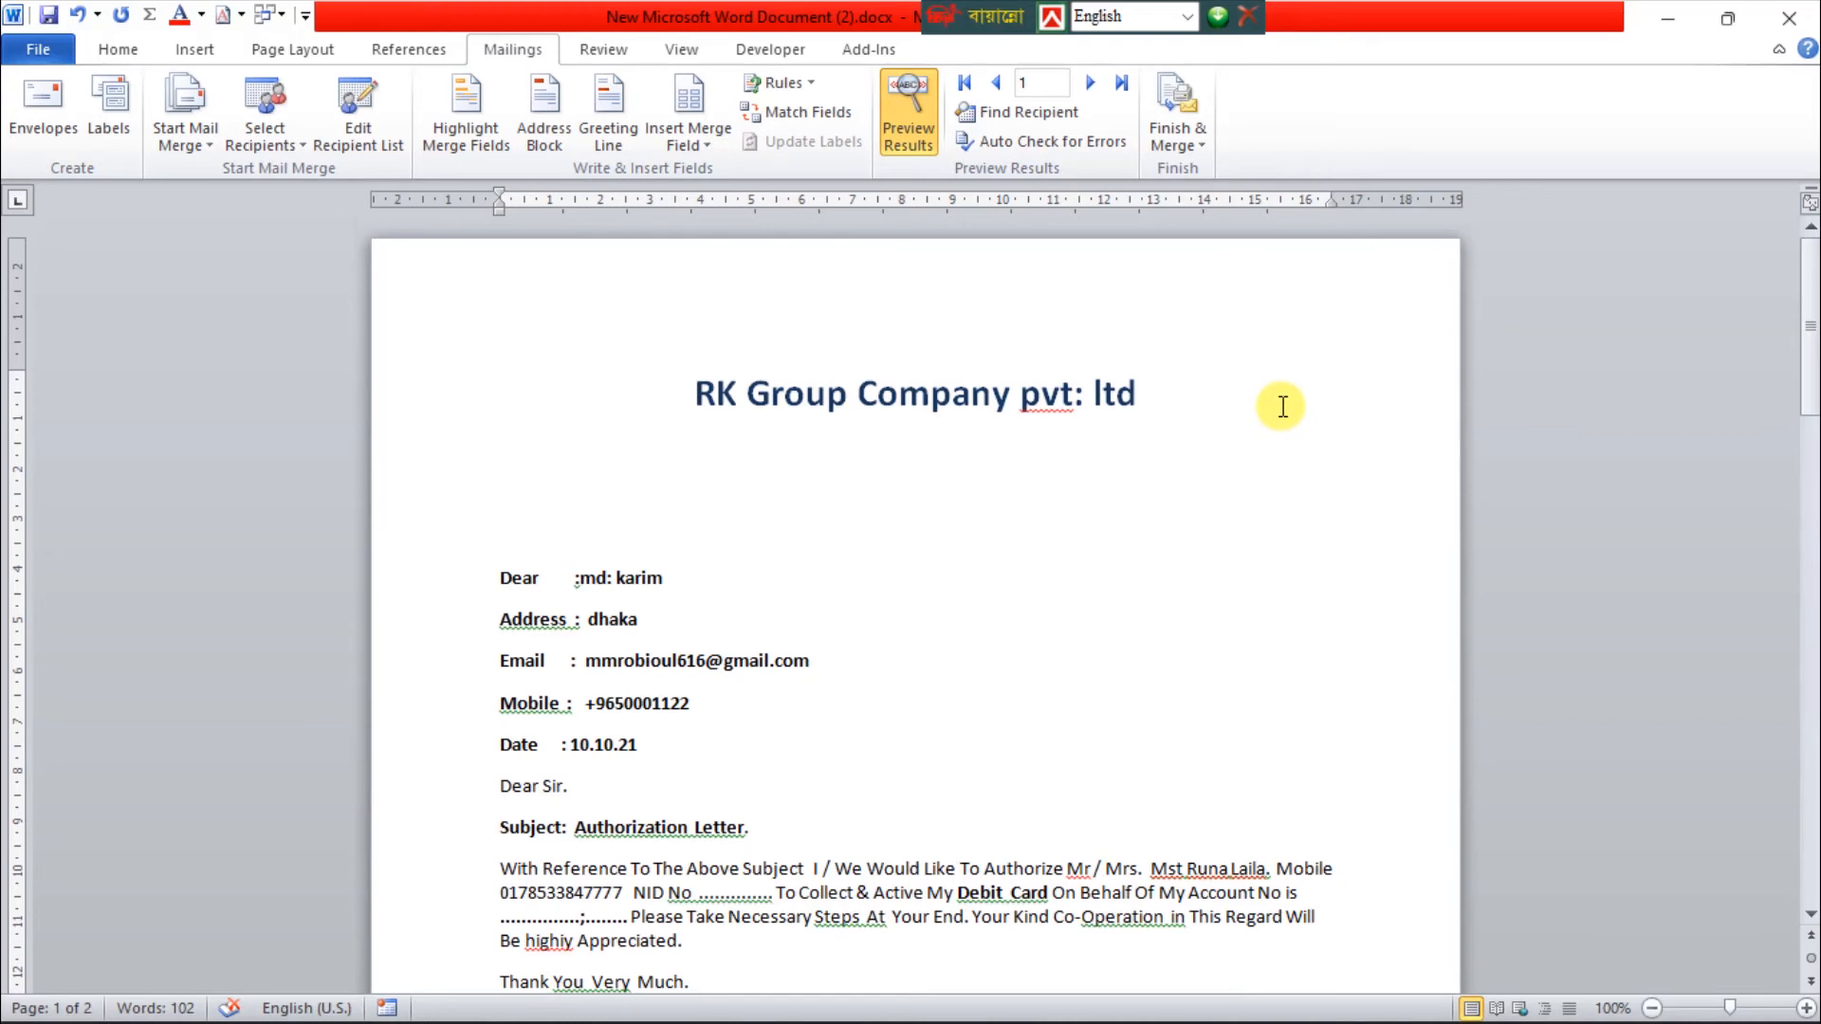
Finish the merge by creating editable individual letters for all records in a new document
left_click(1191, 148)
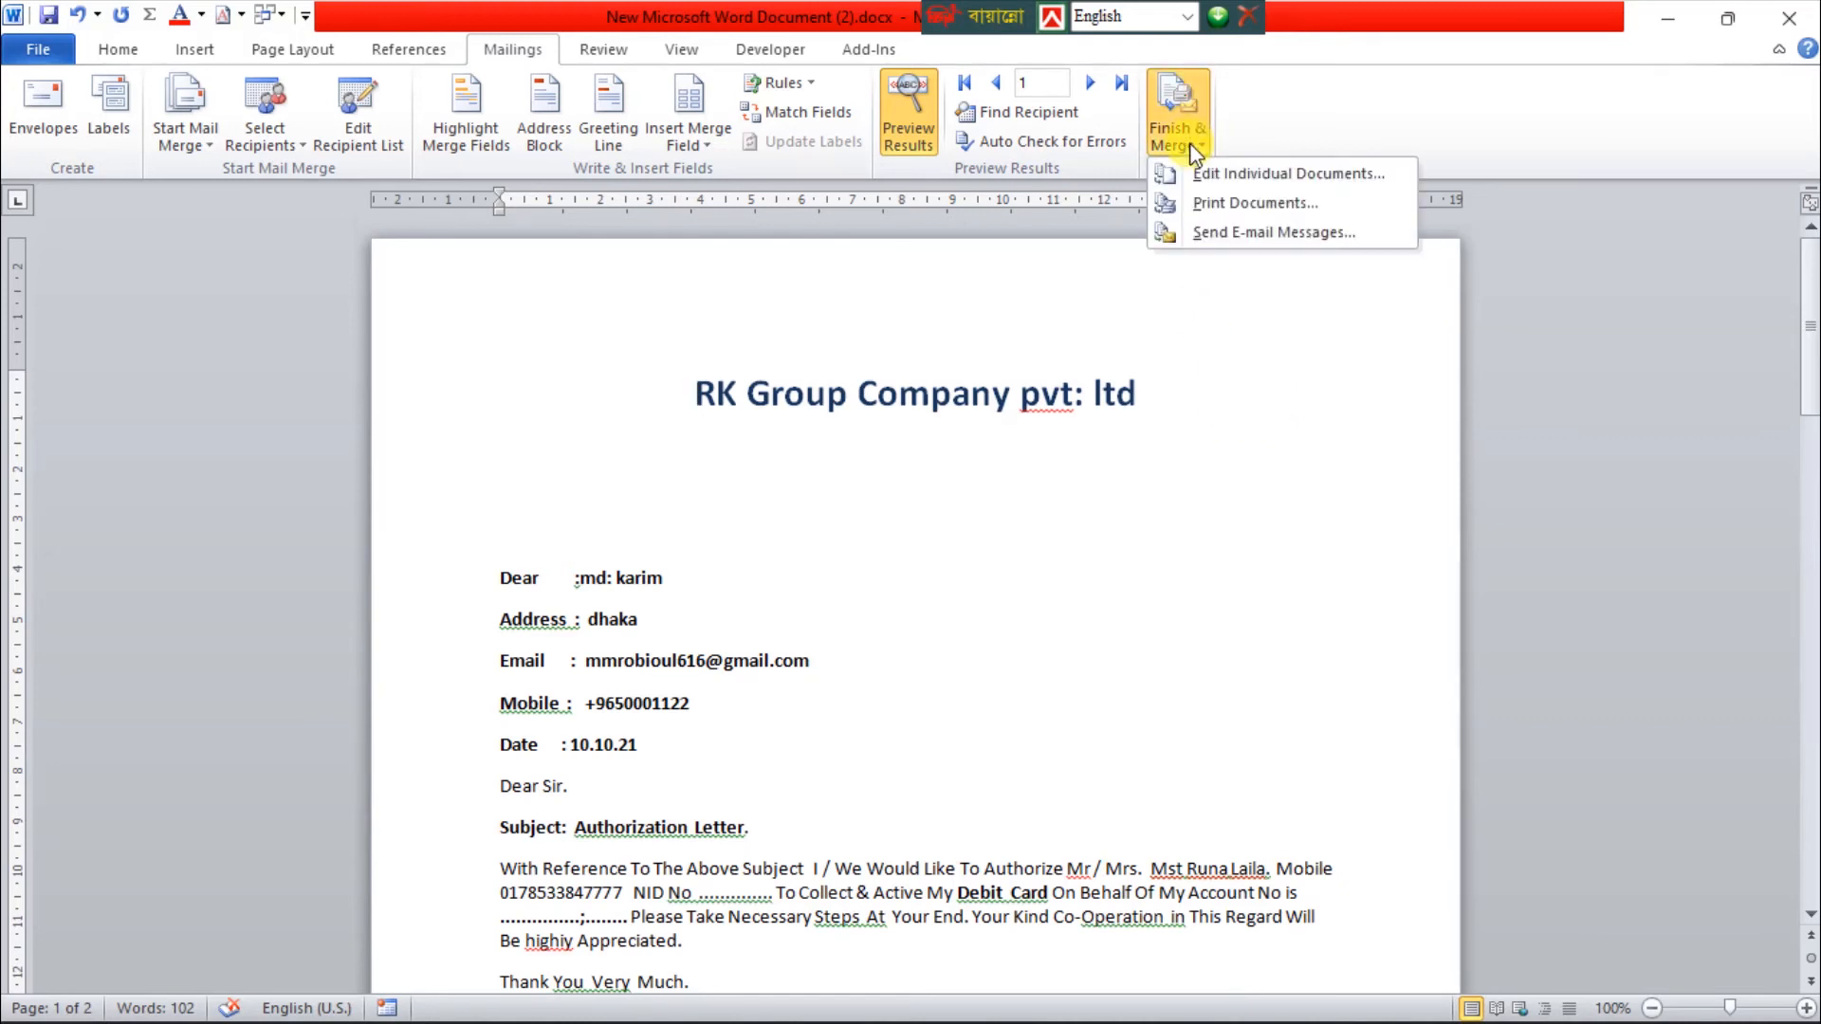
left_click(1325, 176)
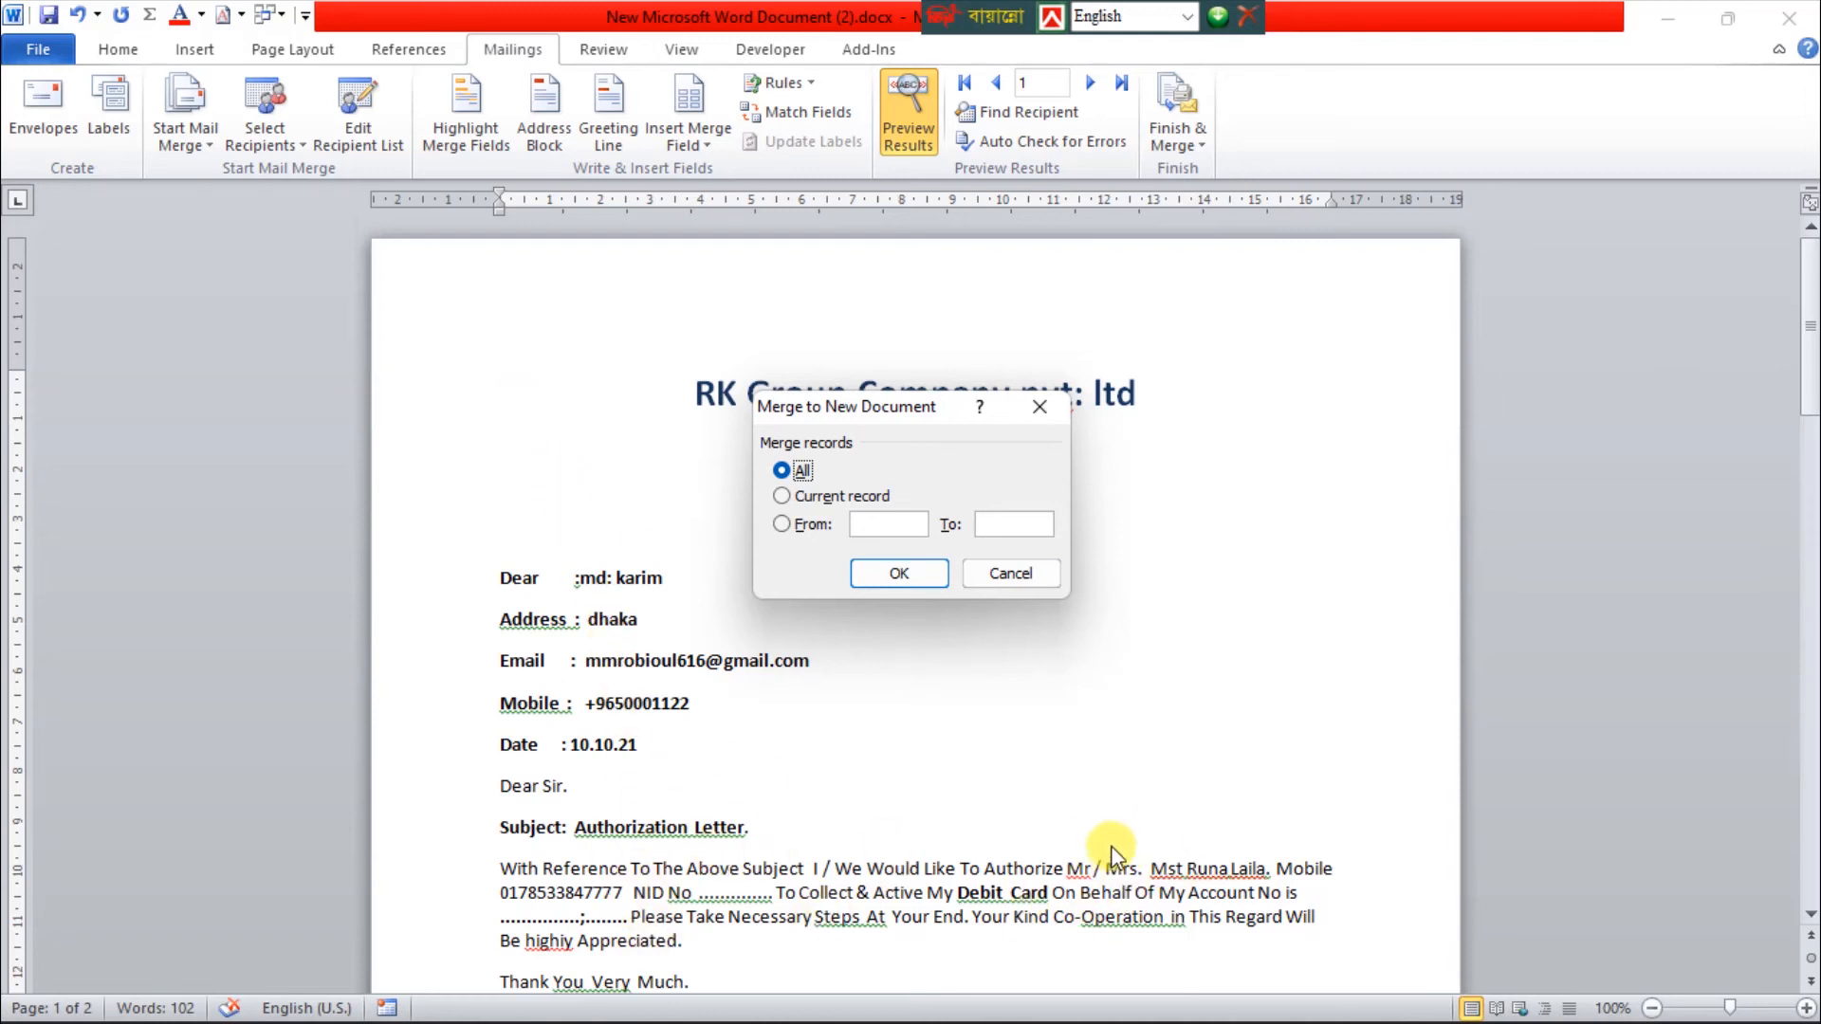
left_click(898, 573)
Look through the first few merged letters and check the recipient details filled into each one
scroll(909, 573, "down", 20)
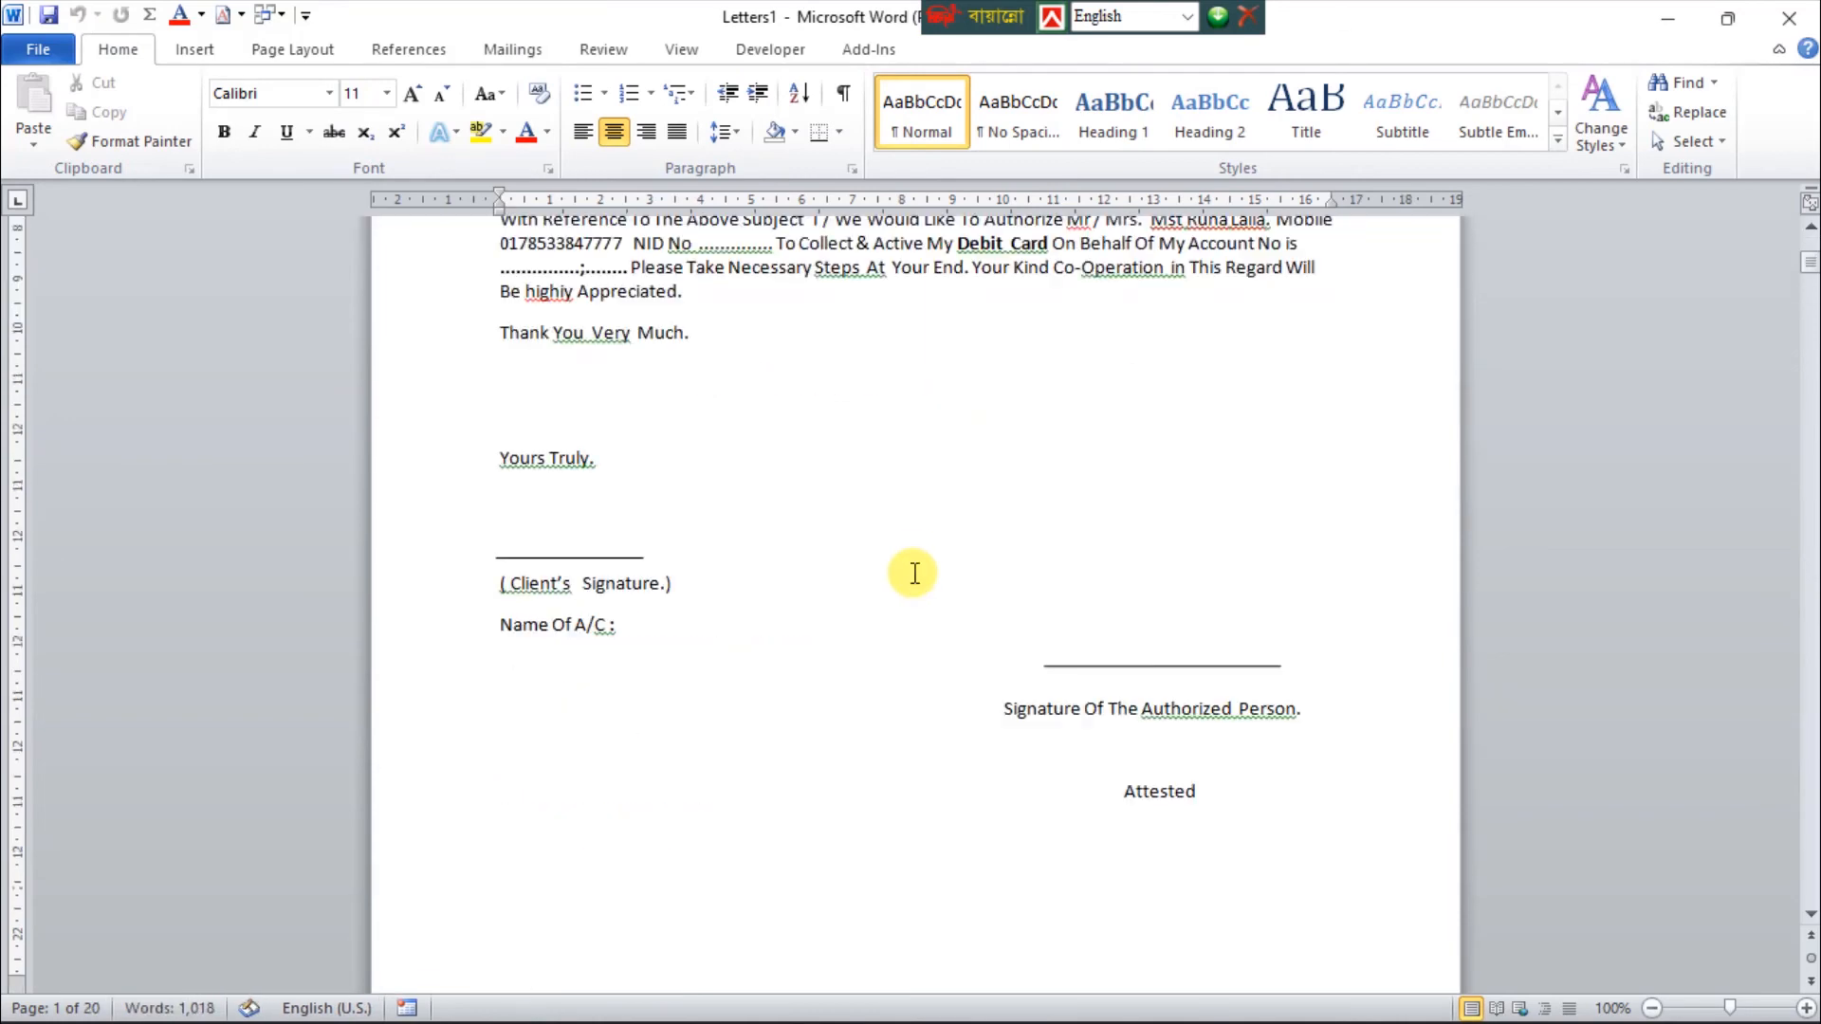
scroll(918, 574, "down", 20)
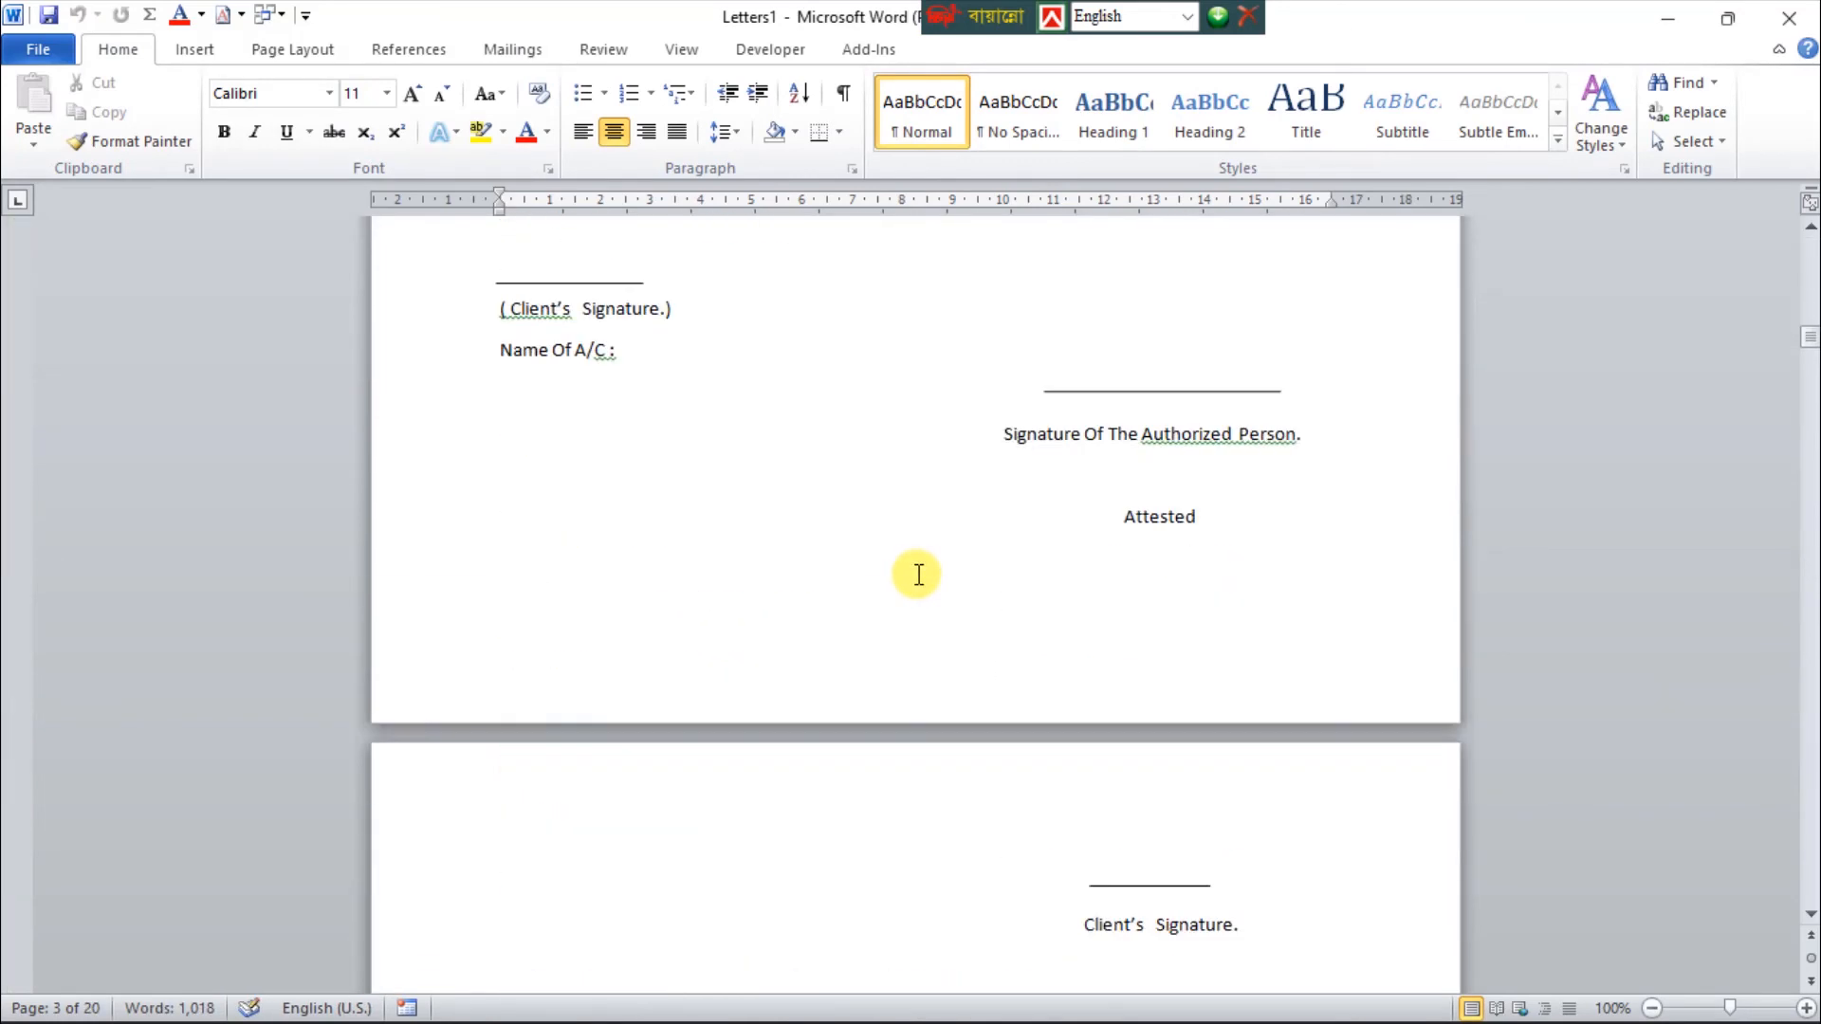
scroll(903, 605, "down", 20)
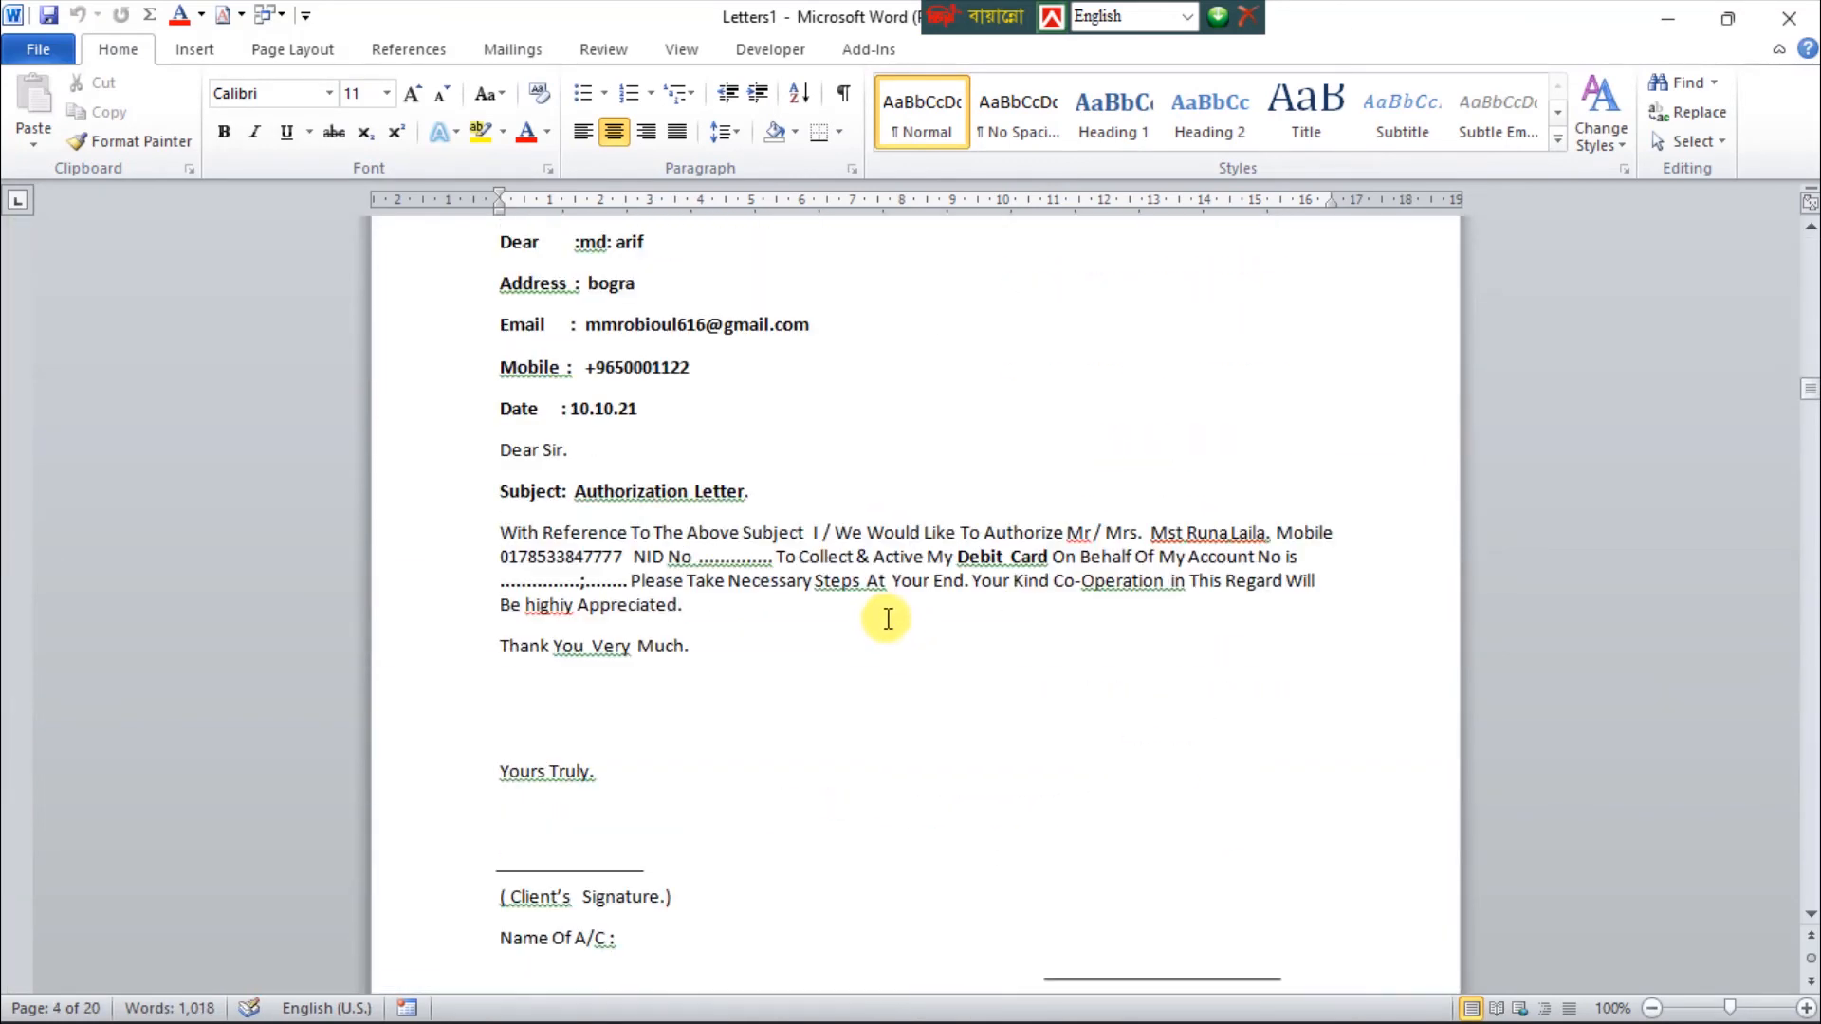
scroll(675, 517, "up", 6)
scroll(675, 517, "up", 20)
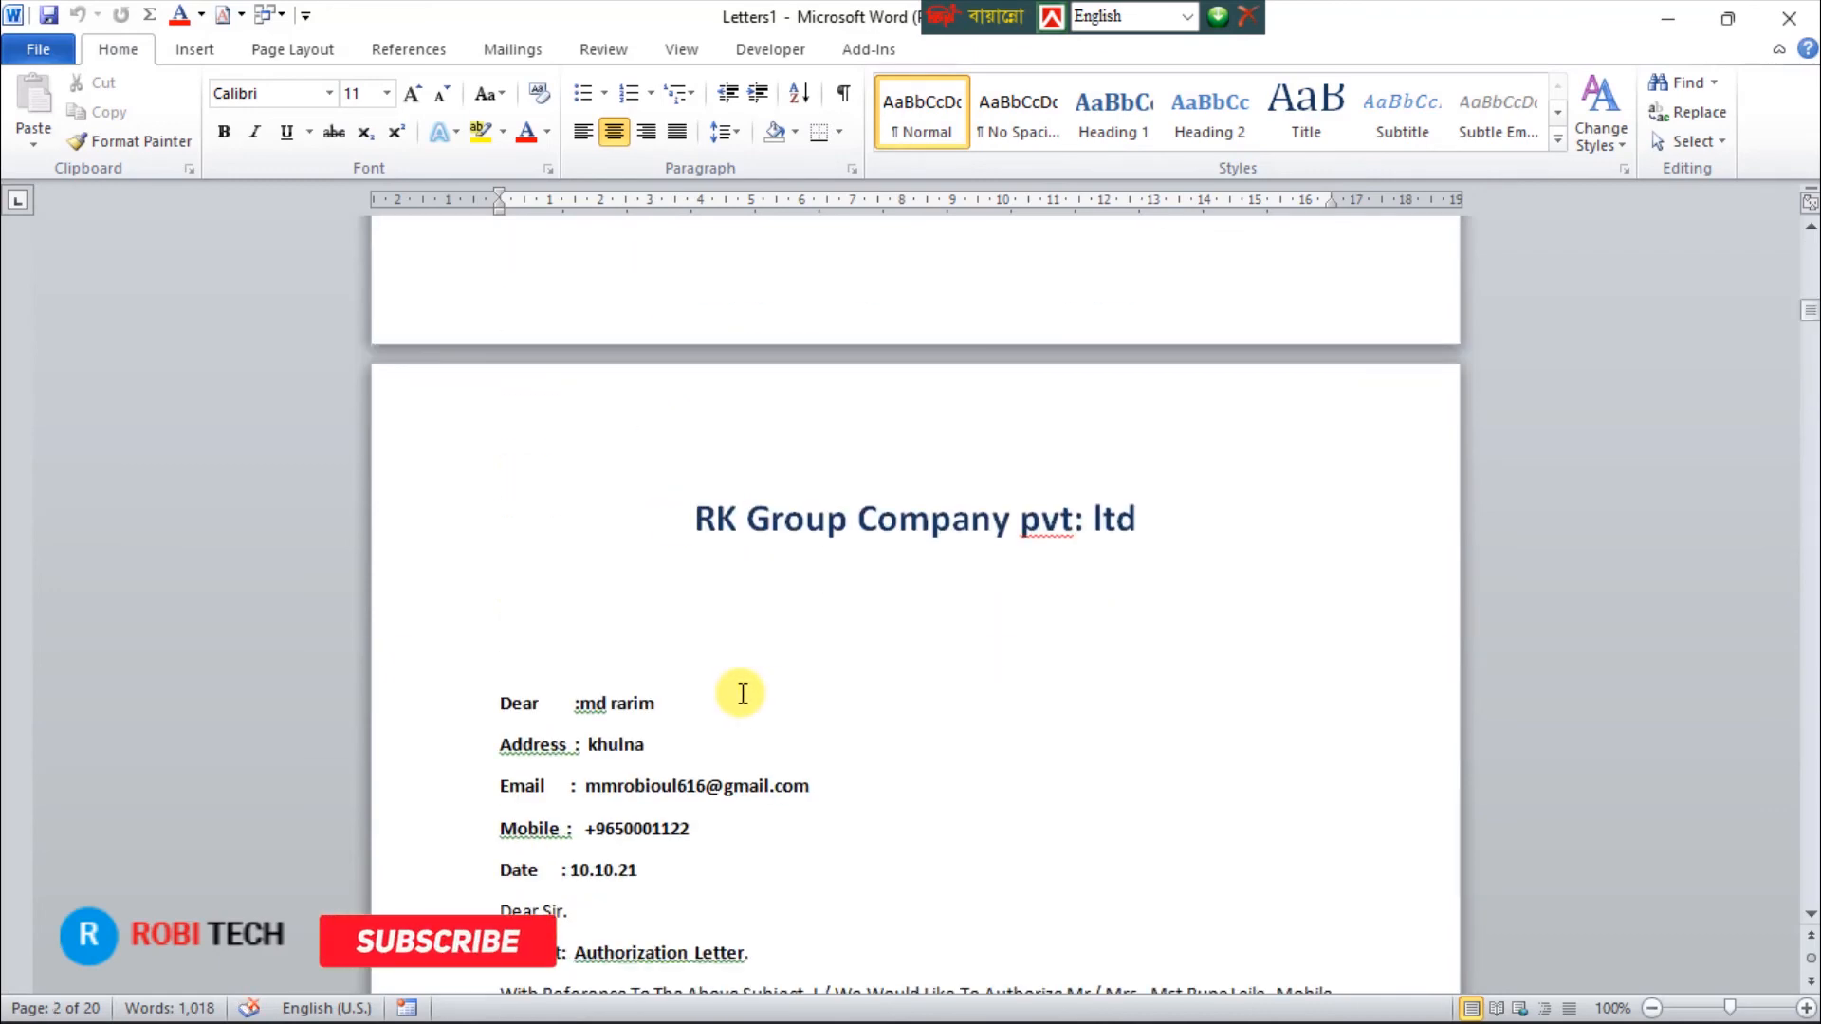
scroll(763, 685, "up", 20)
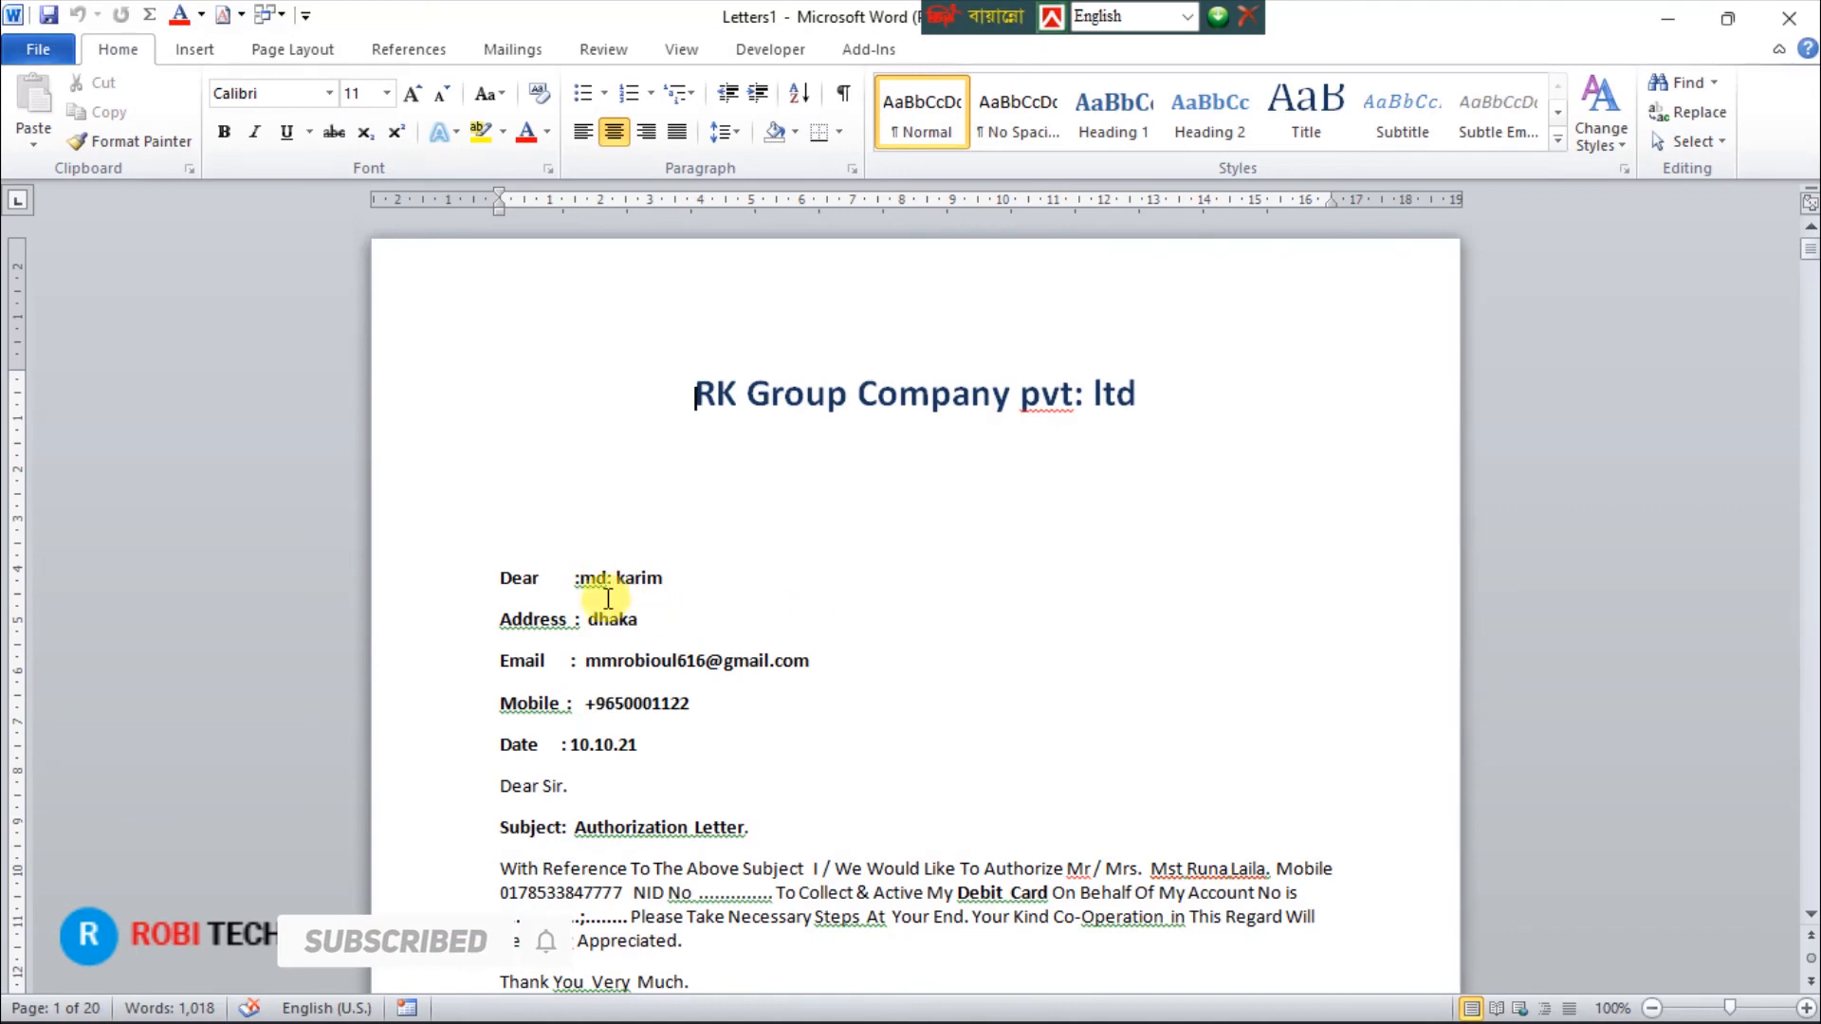
scroll(626, 588, "down", 14)
scroll(643, 605, "down", 9)
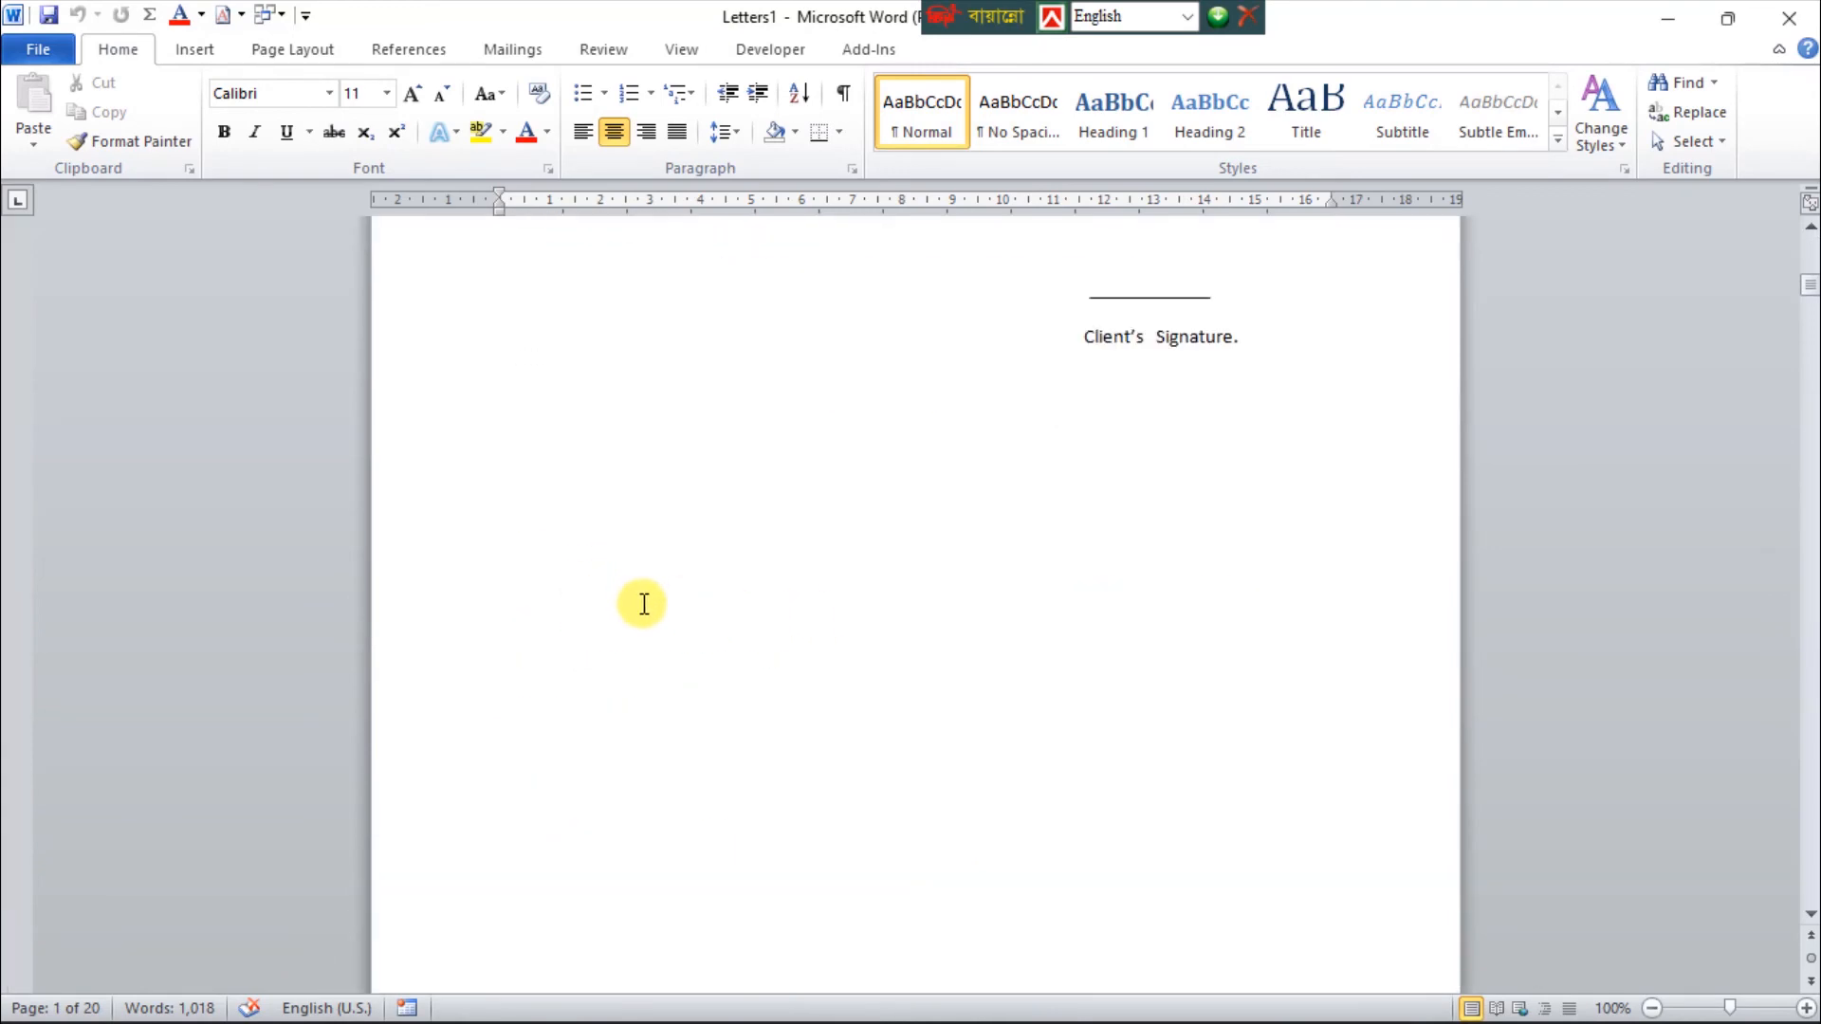
scroll(644, 604, "up", 9)
scroll(643, 604, "up", 14)
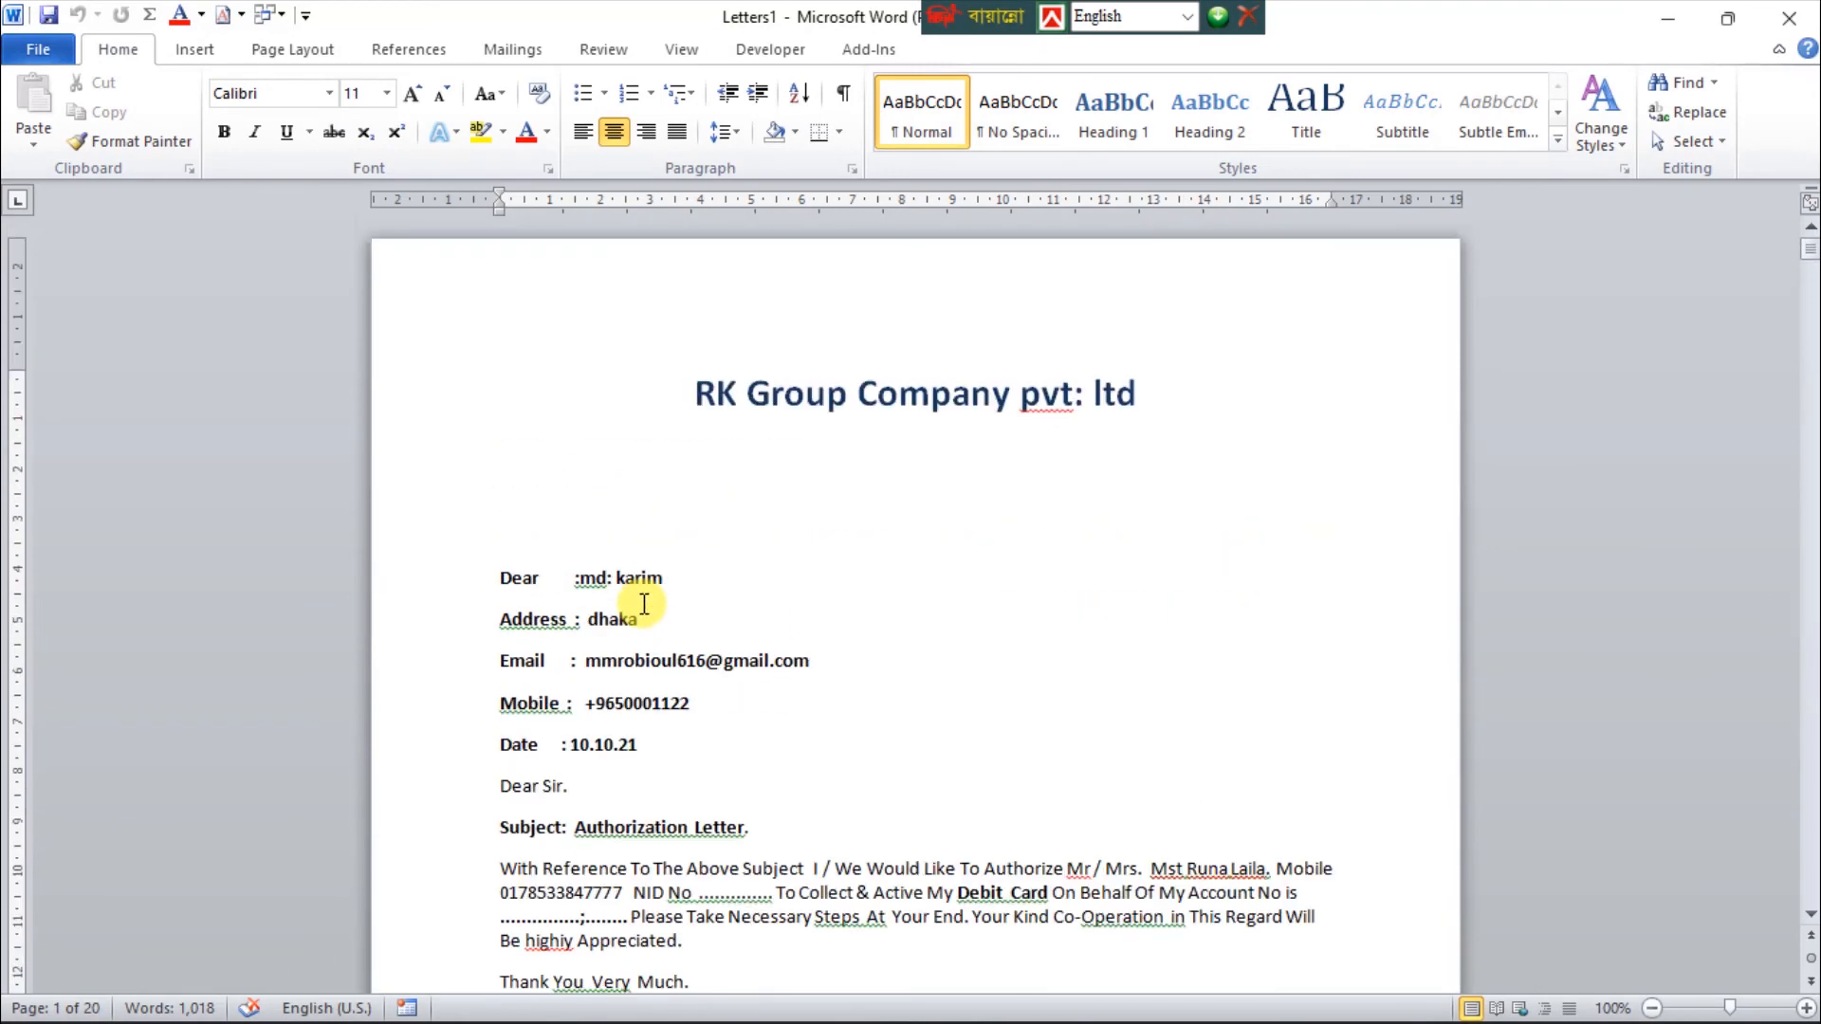
Compare the second merged letter's recipient details with the table in data bt.docx, then return to the Letters1 document
left_click_drag(1811, 256, 1798, 322)
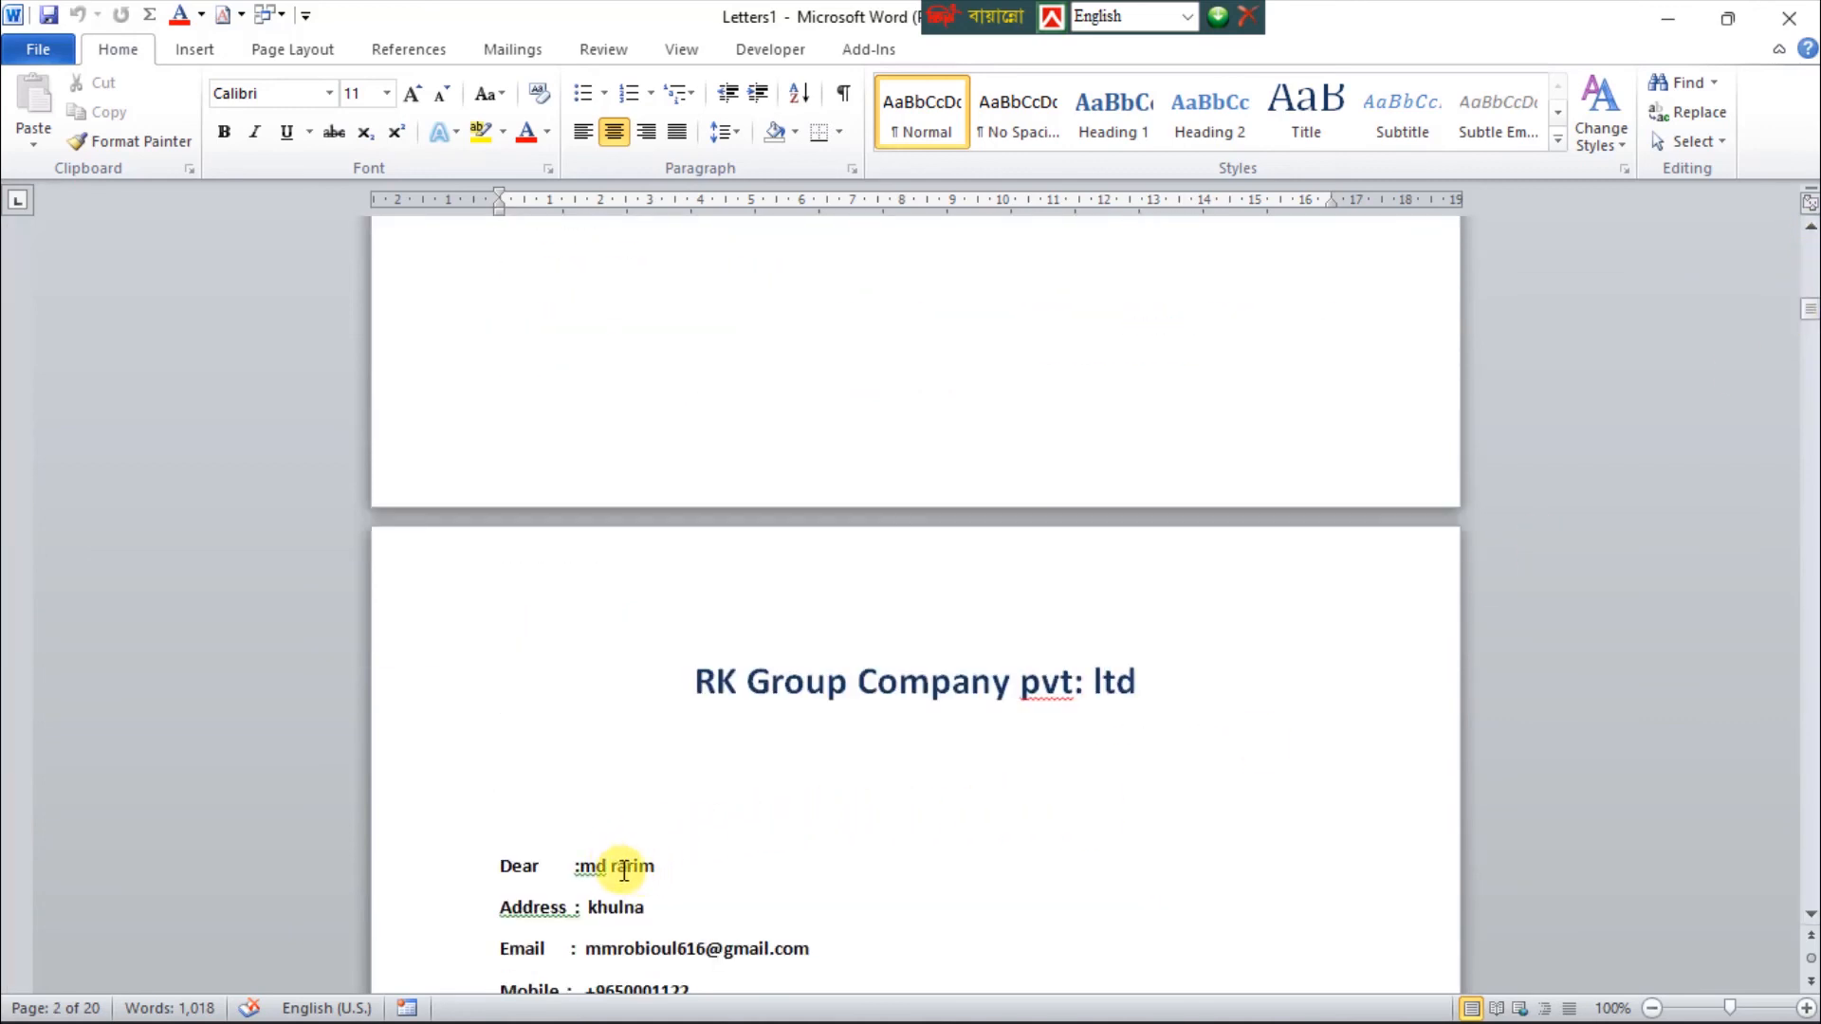
mouse_move(1258, 995)
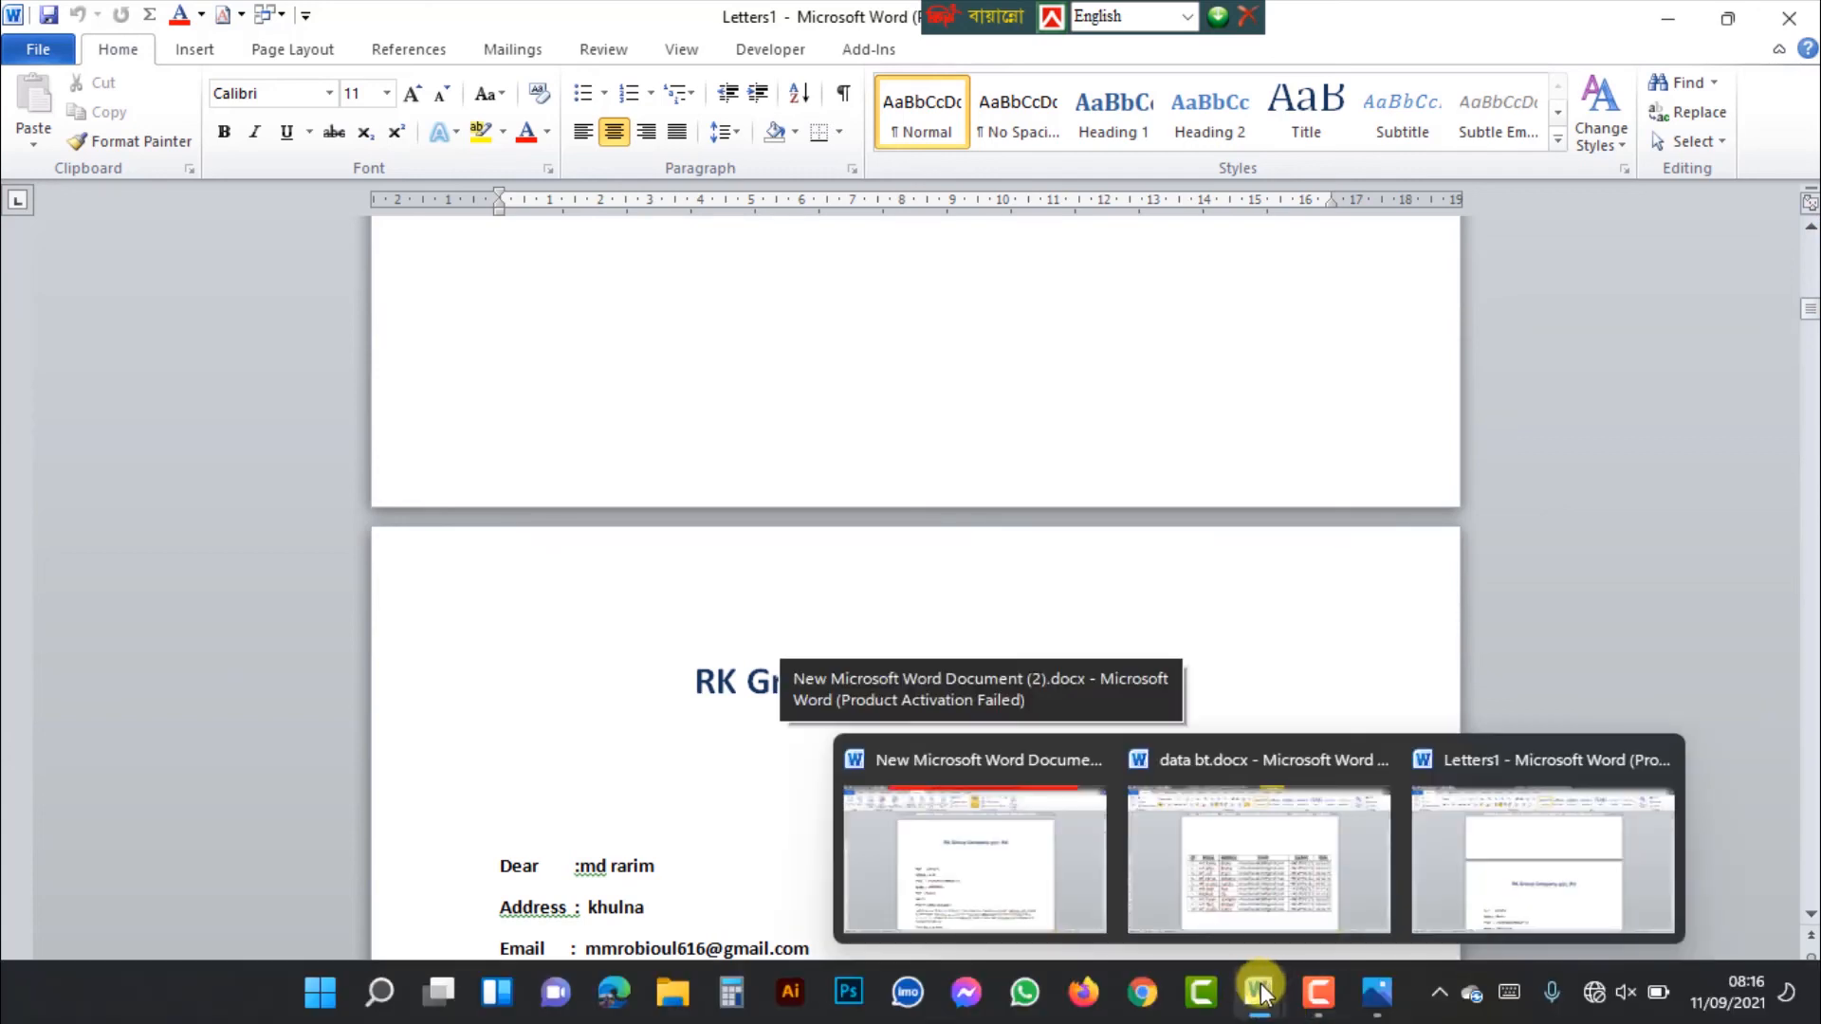
left_click(1248, 907)
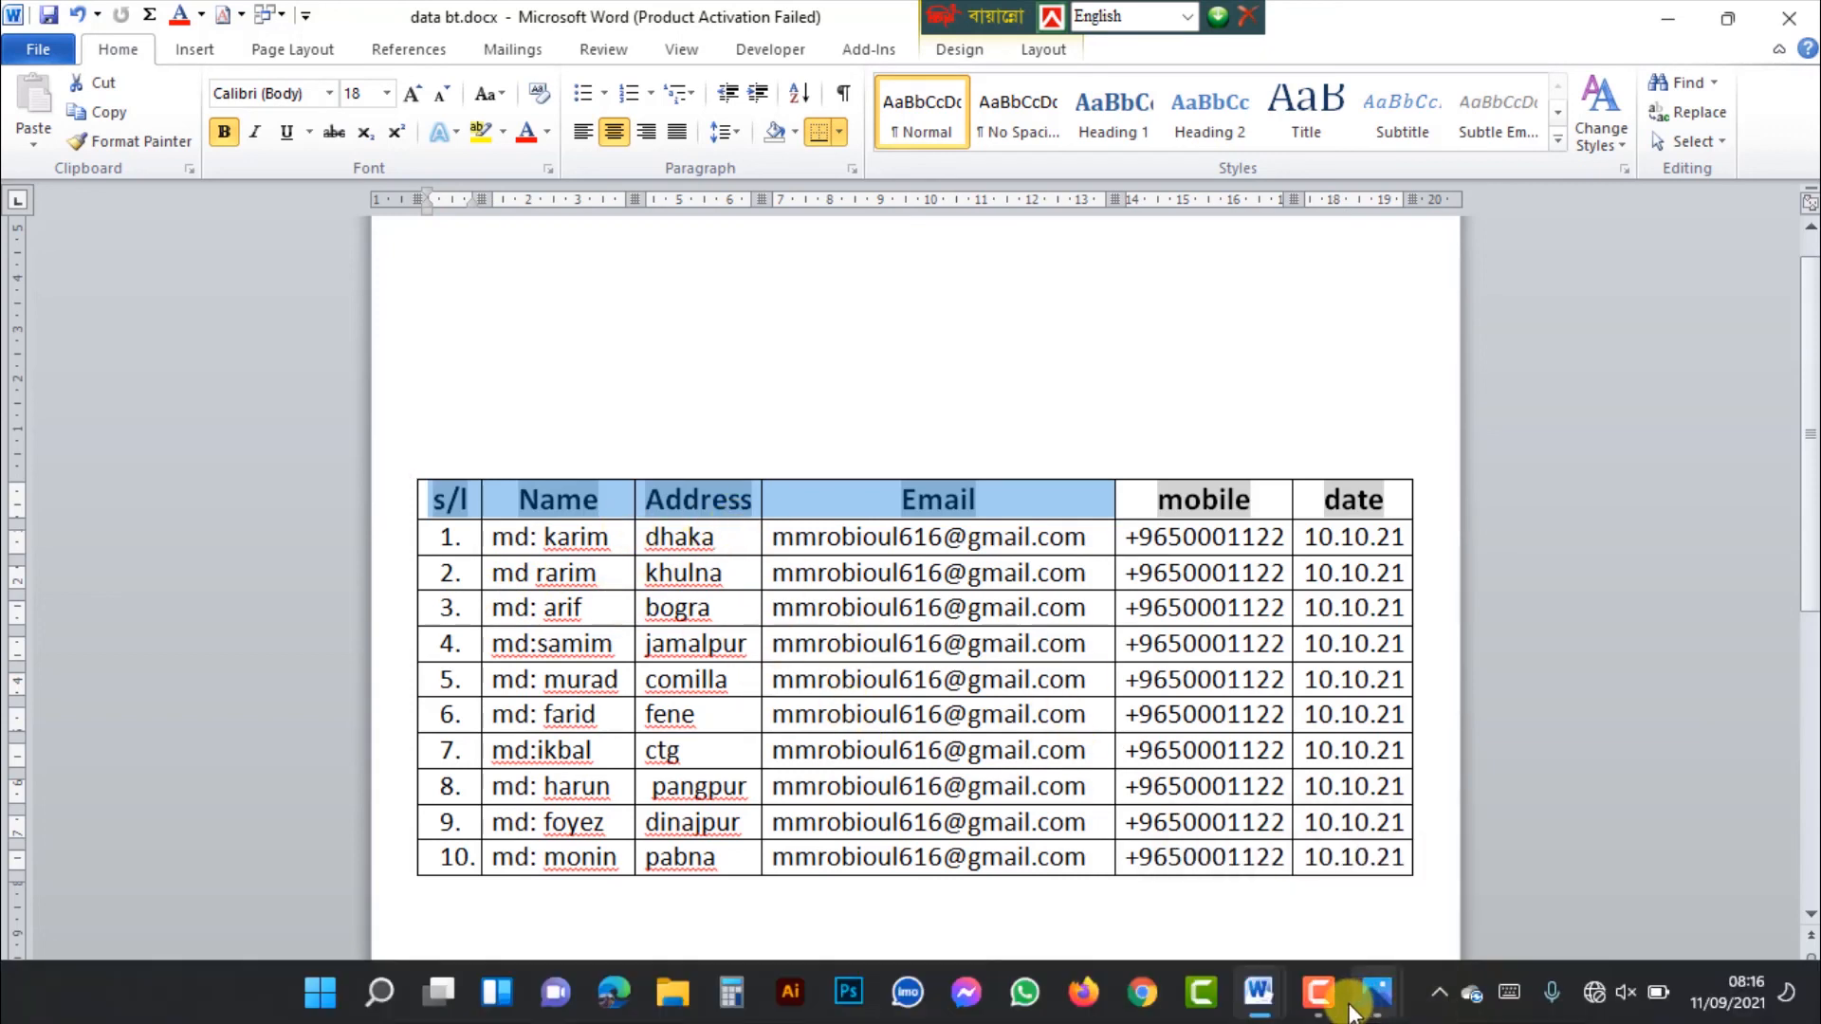
mouse_move(1257, 1003)
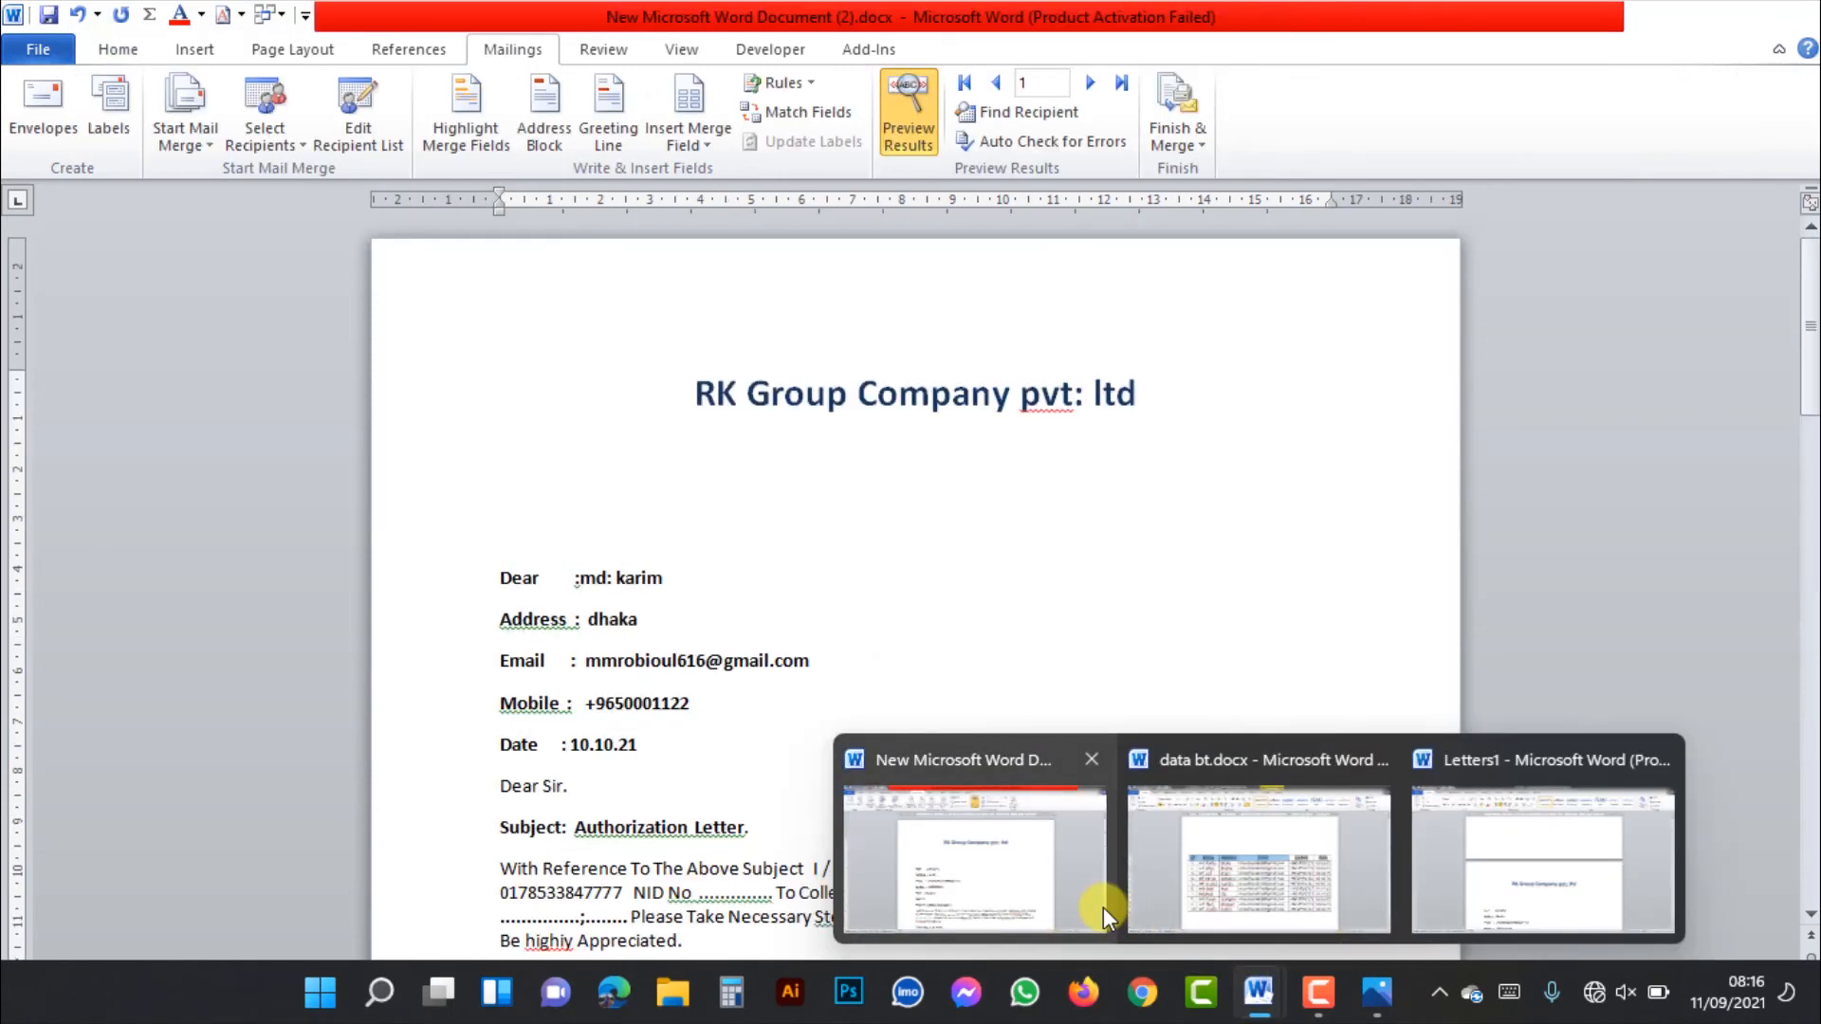
left_click(1448, 889)
Zoom the merged letters out to 84% and look over their pages, returning to the start of the document
scroll(1431, 857, "down", 10)
scroll(850, 663, "up", 5)
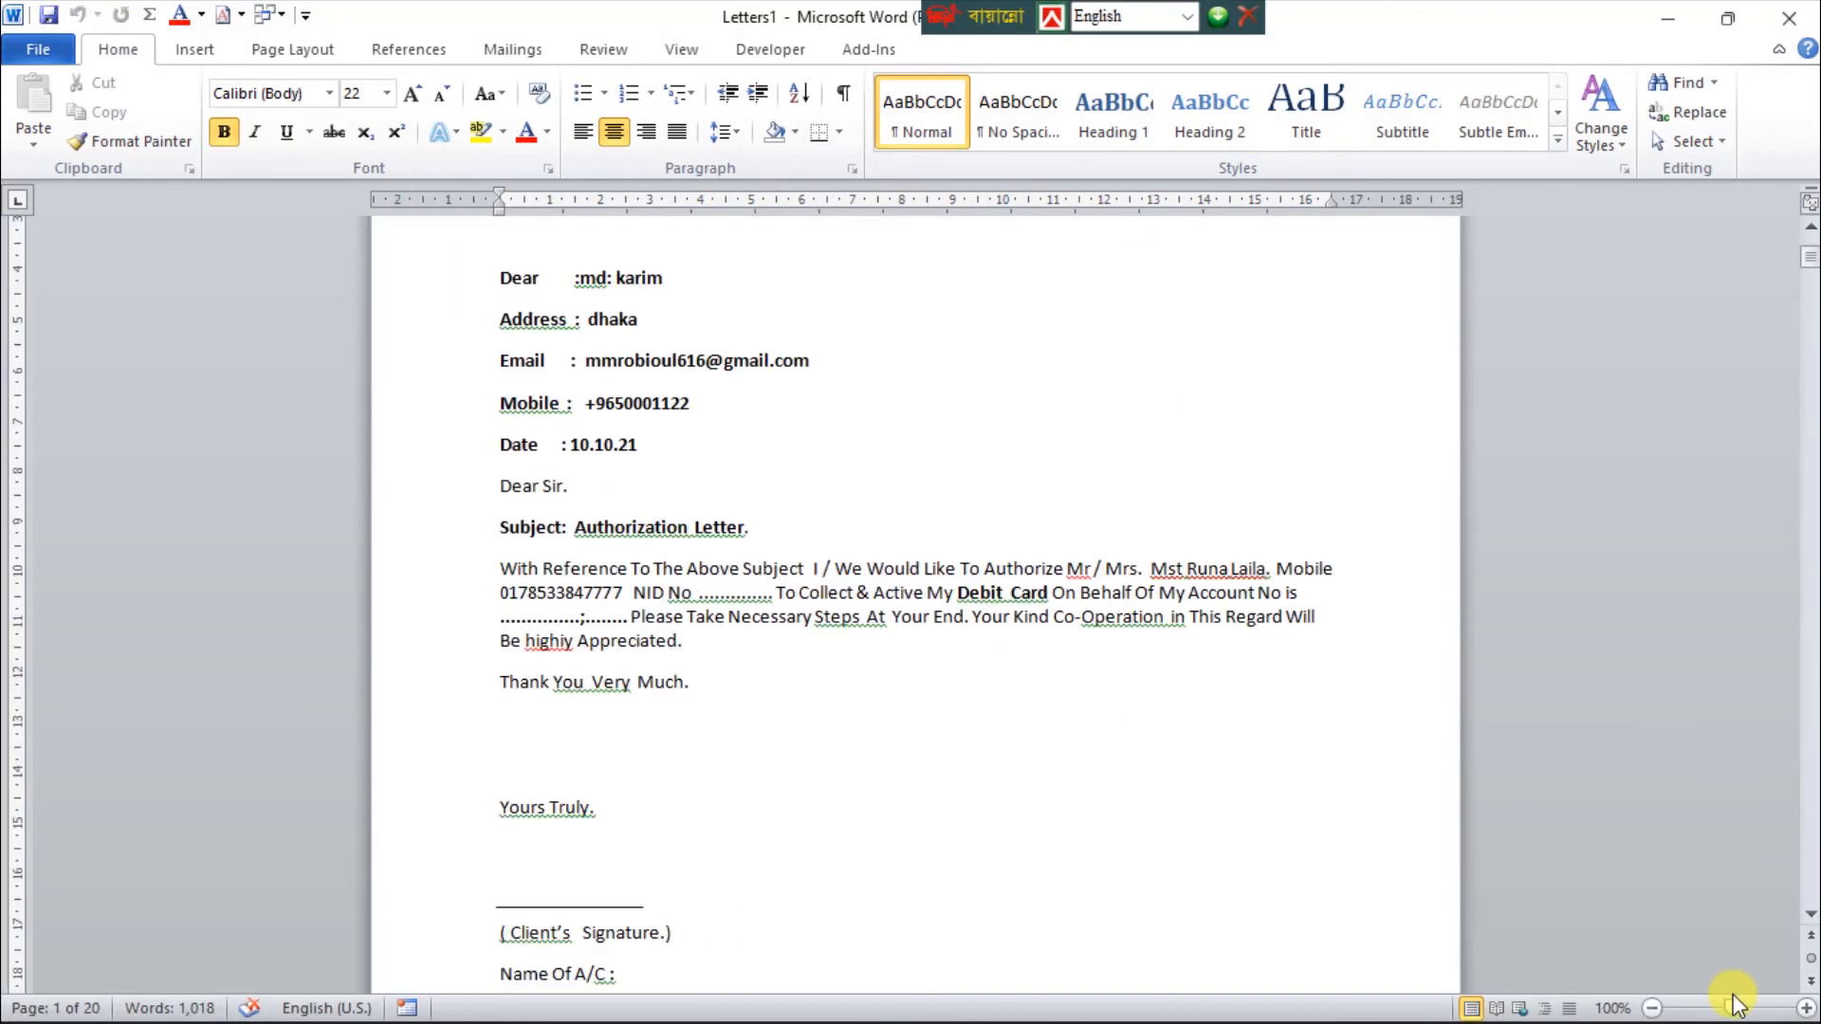
left_click_drag(1728, 1011, 1676, 1011)
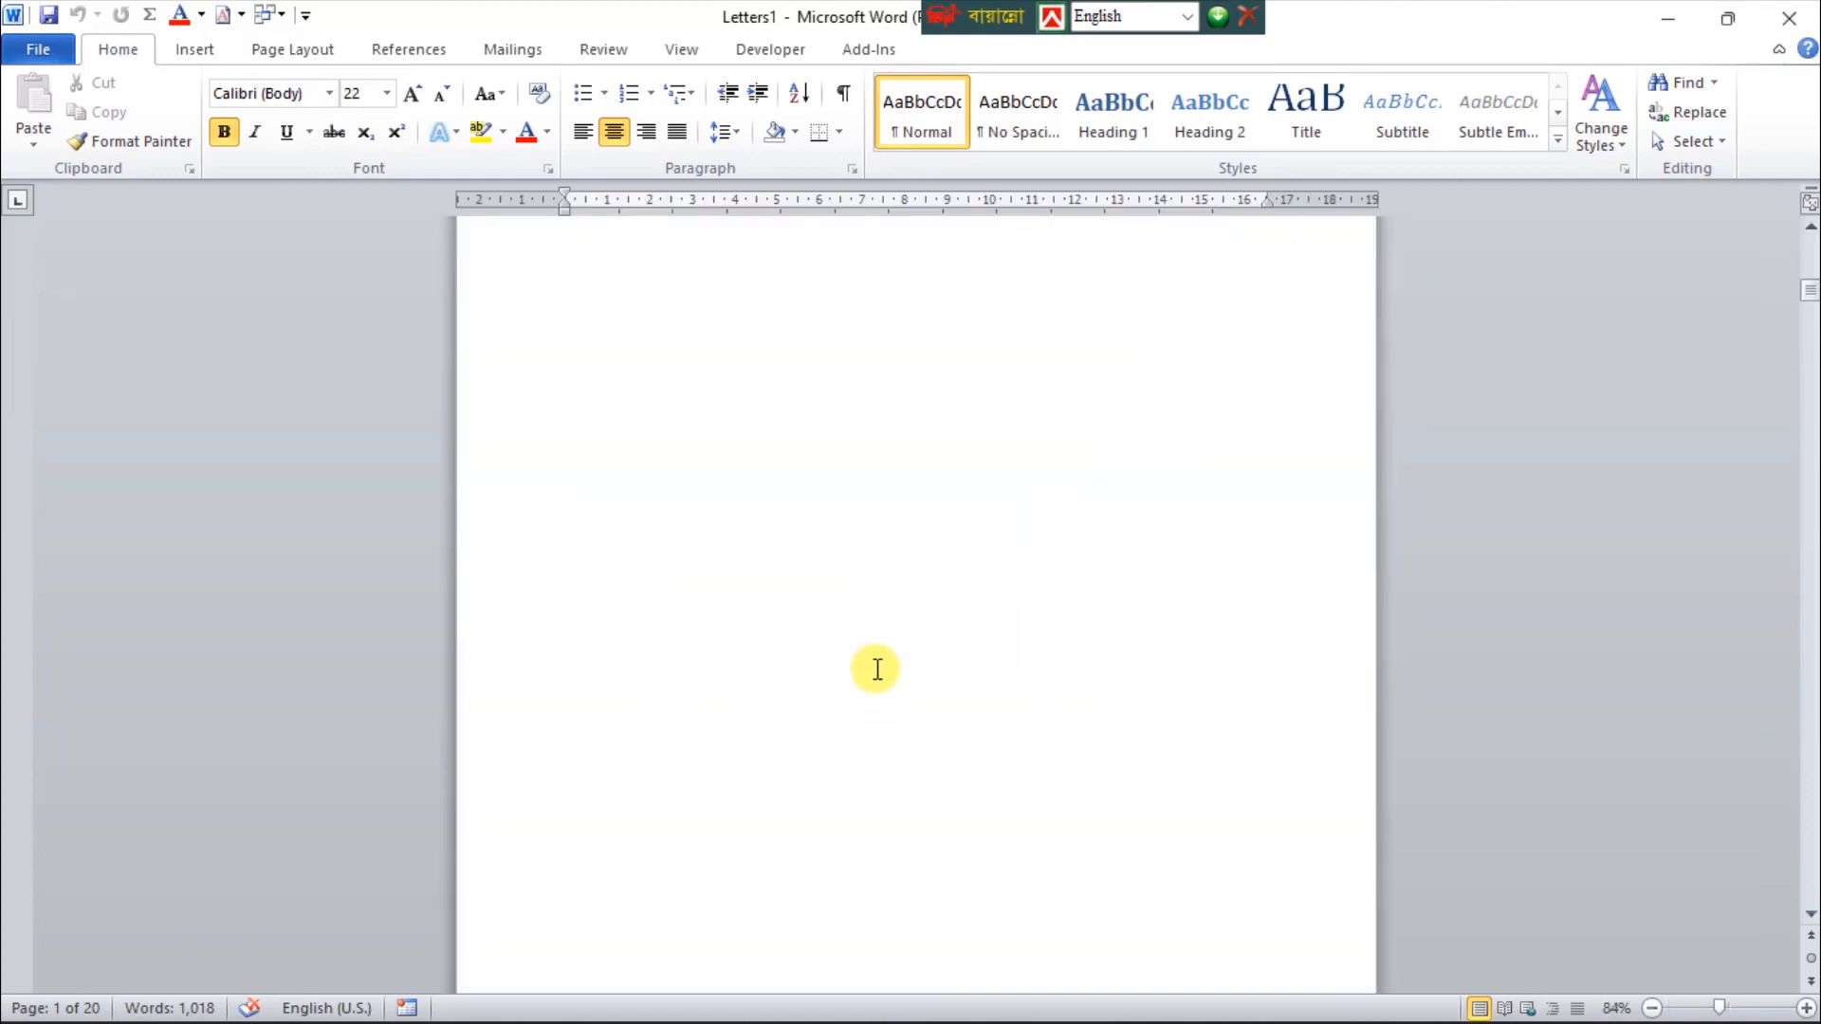
scroll(991, 839, "up", 10)
key("ctrl+Home")
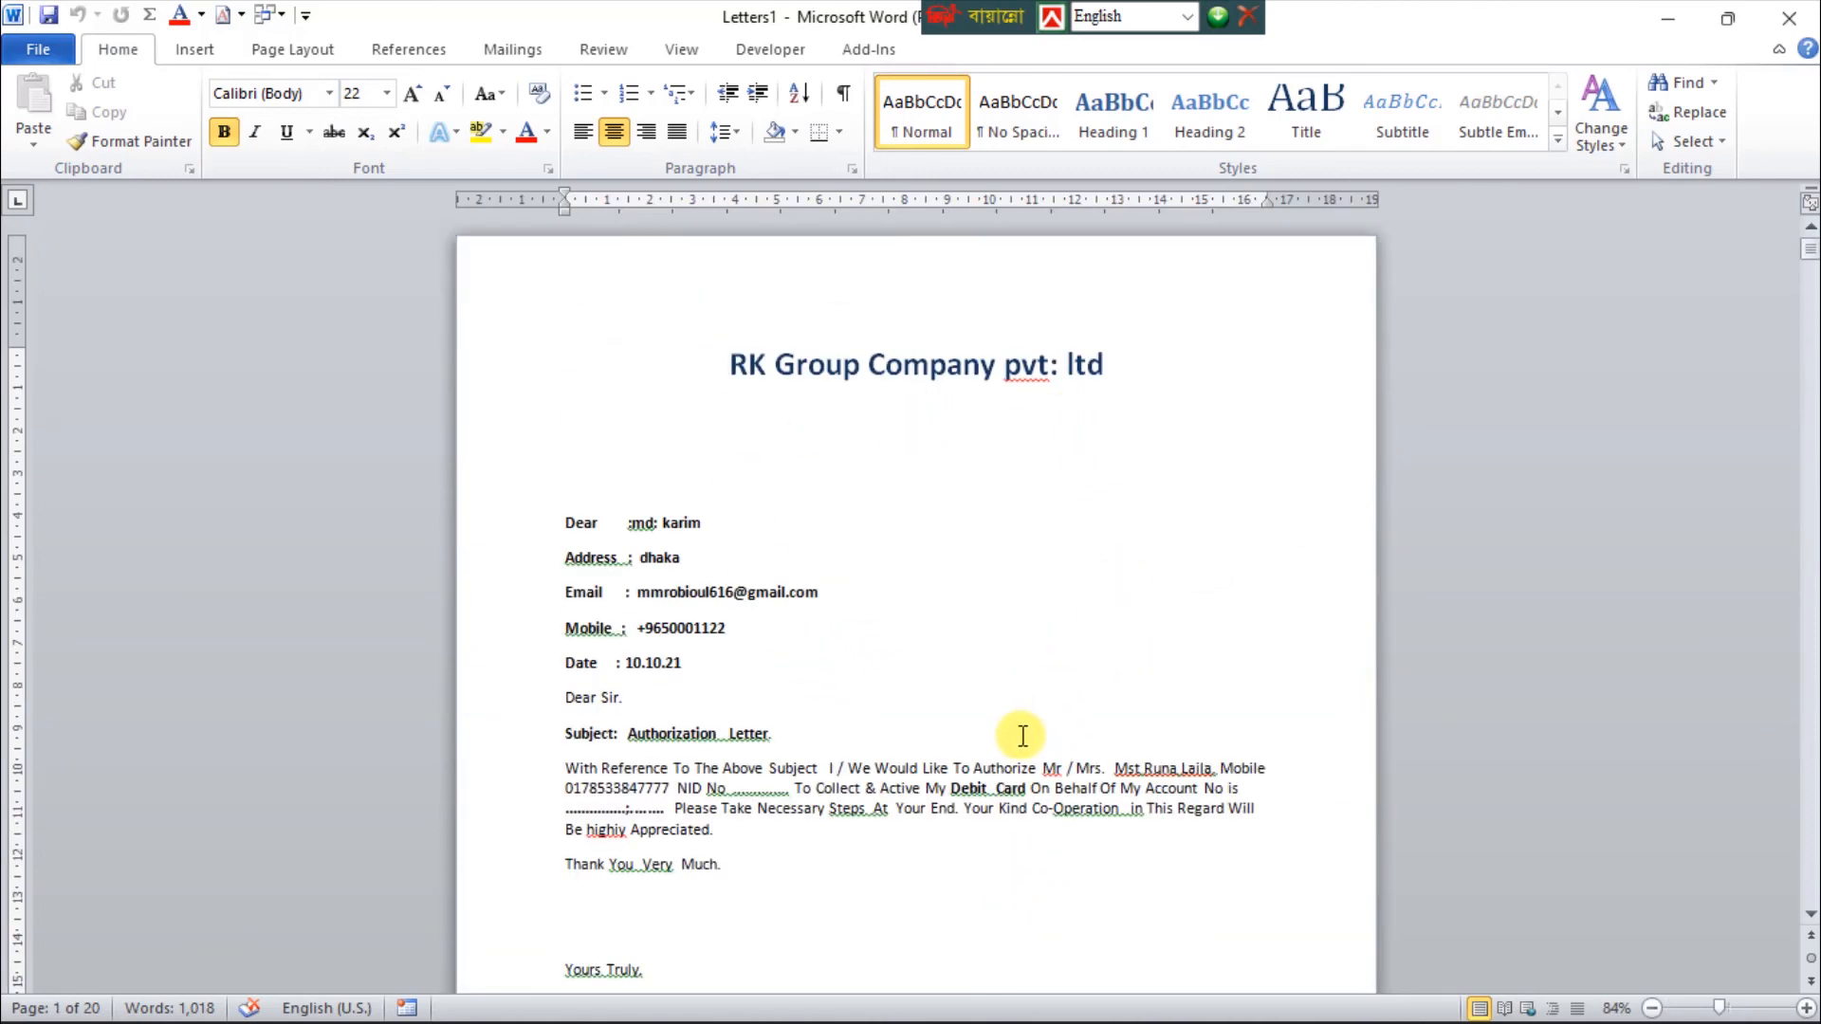
scroll(1023, 737, "down", 10)
scroll(1014, 757, "up", 10)
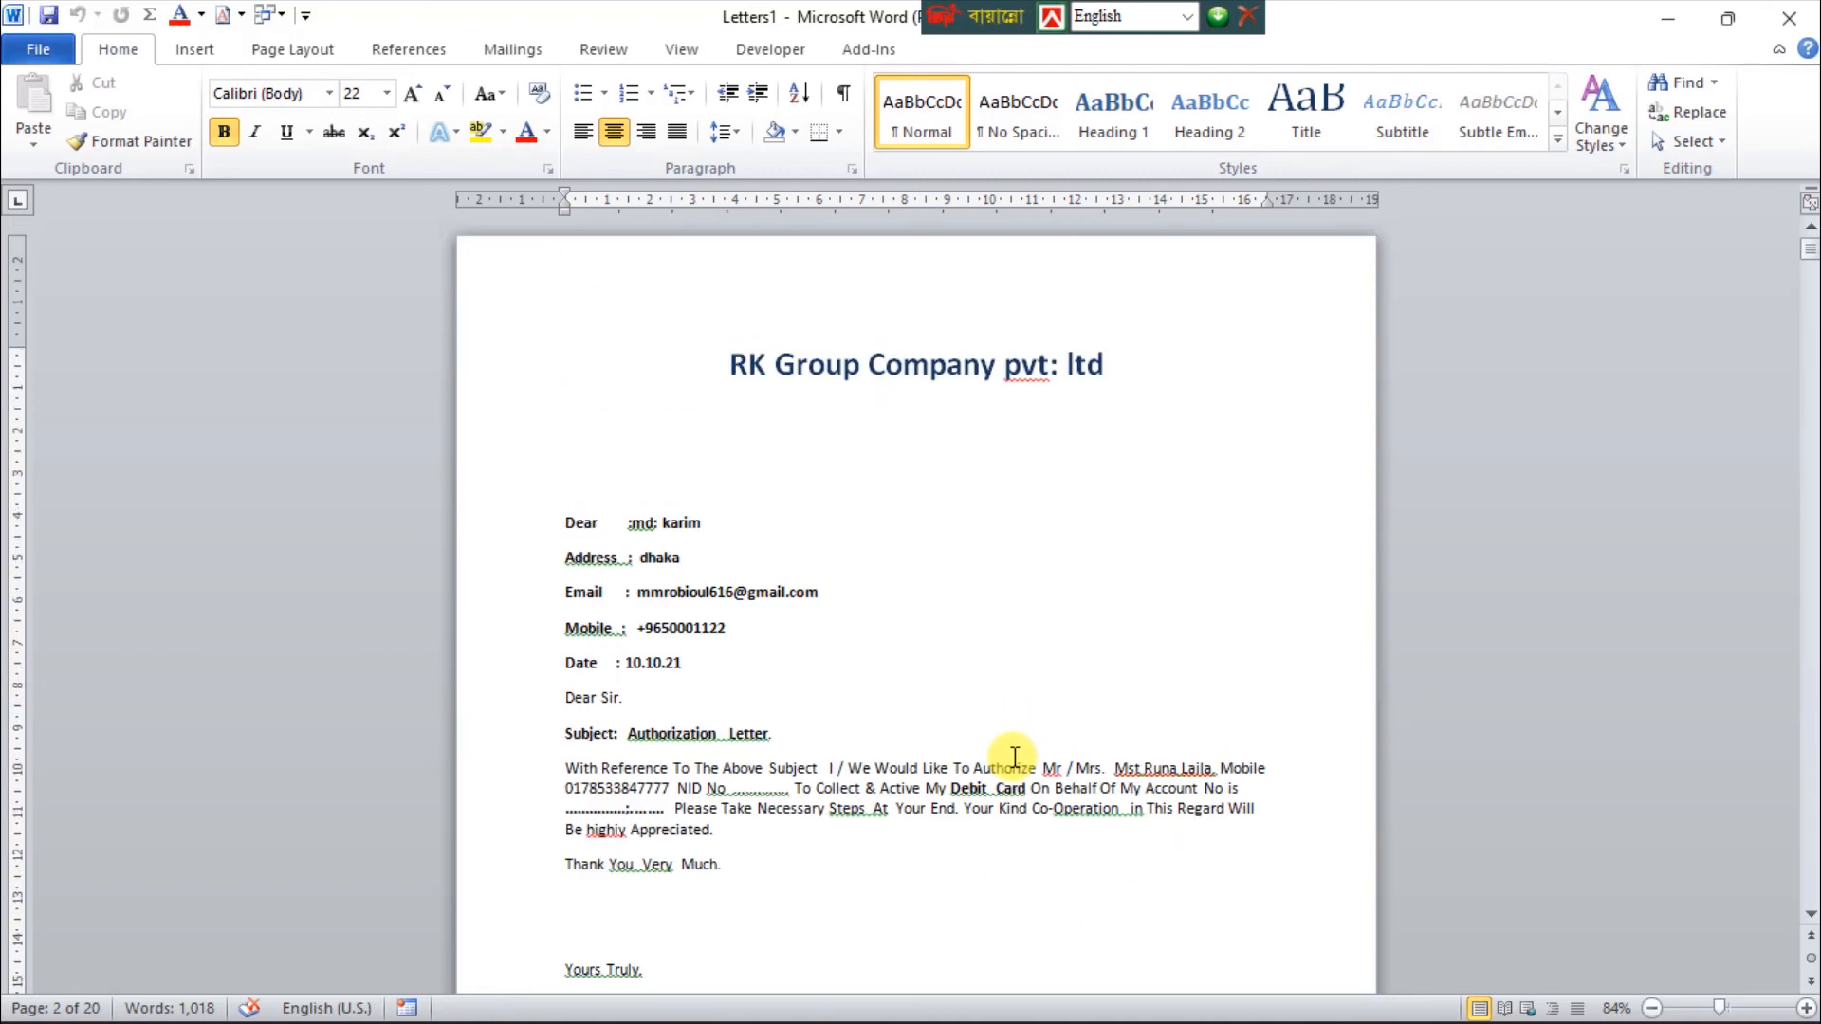